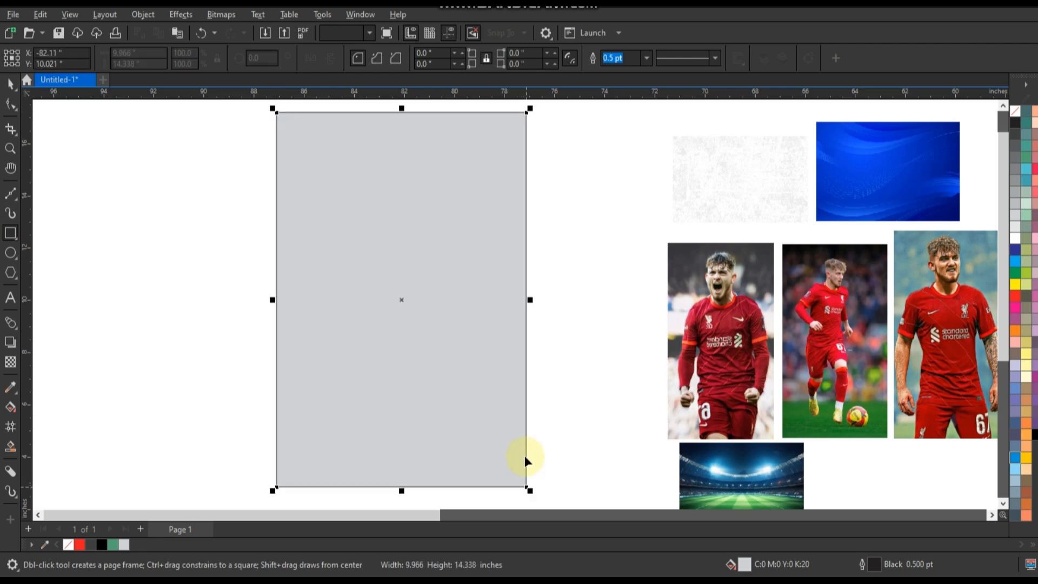
Remove the grey rectangle's fill and place the grunge texture image, rotated 90 degrees, over the rectangle's upper-left area
left_click(10, 83)
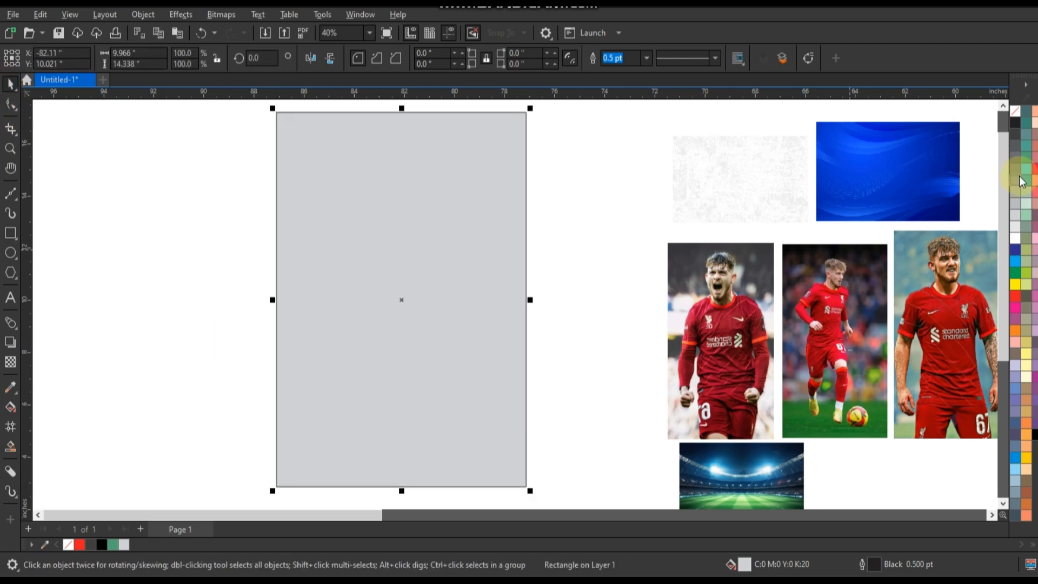
left_click(1016, 112)
left_click_drag(724, 190, 640, 213)
left_click(640, 214)
left_click_drag(711, 169, 598, 139)
left_click_drag(639, 169, 309, 130)
Stretch the texture image to about 10.54 x 15.41 inches so it covers the rectangle past all four edges
left_click_drag(360, 252, 538, 478)
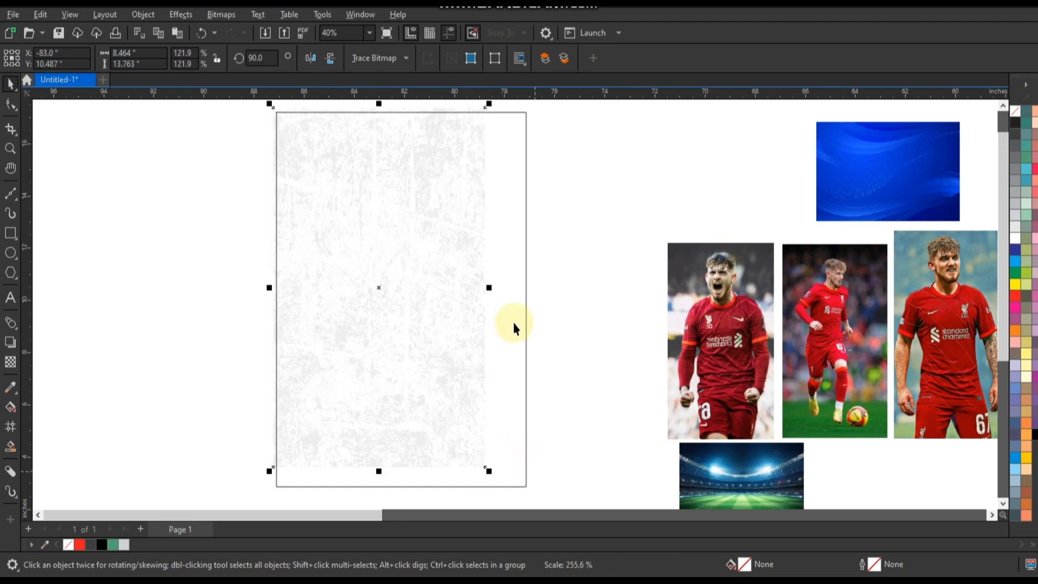
left_click_drag(491, 290, 536, 295)
left_click_drag(270, 292, 264, 290)
left_click_drag(537, 292, 537, 284)
scroll(402, 254, "down", 1)
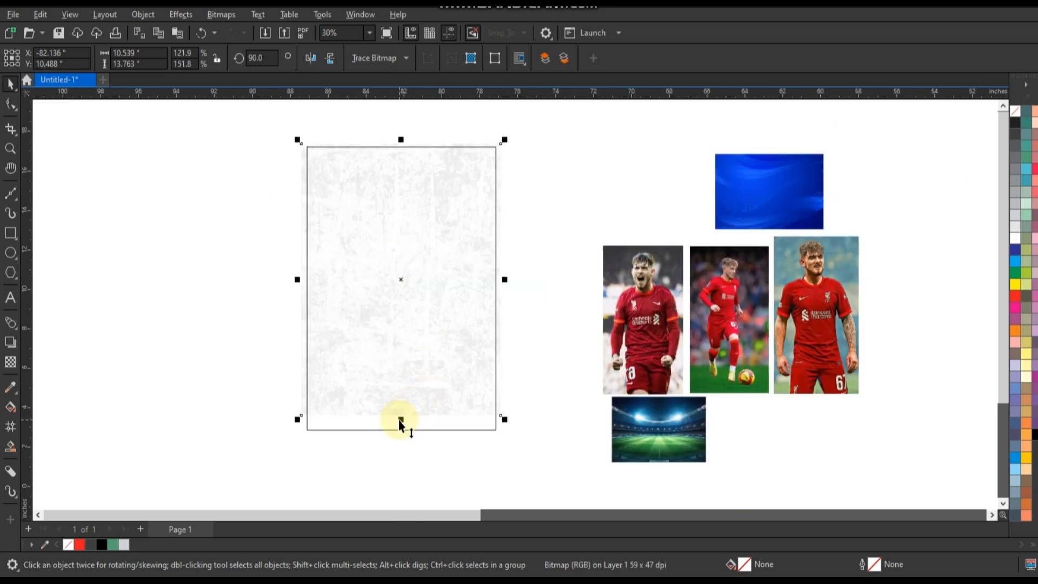
left_click_drag(401, 421, 400, 442)
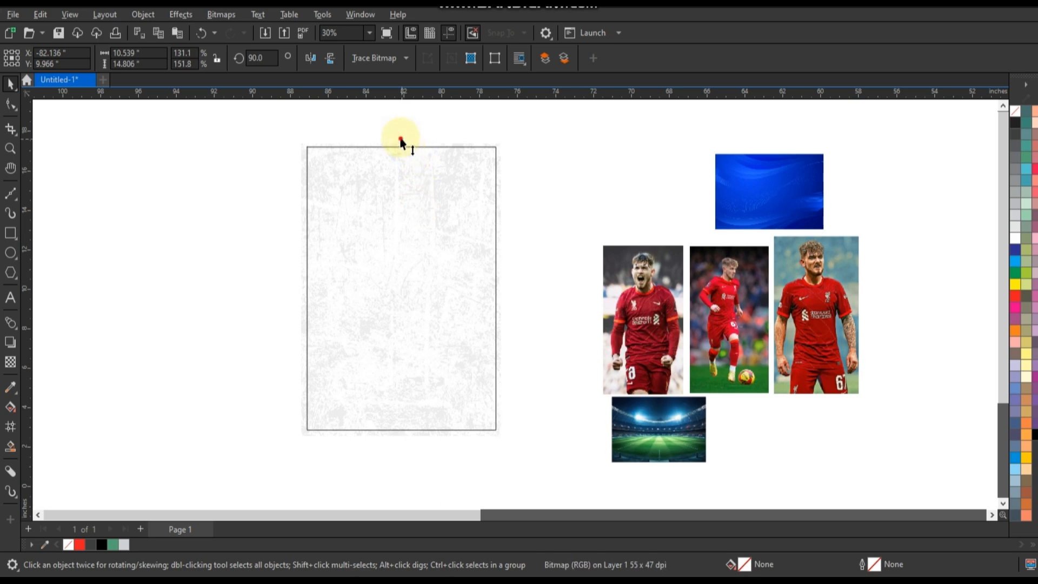
left_click_drag(401, 141, 395, 134)
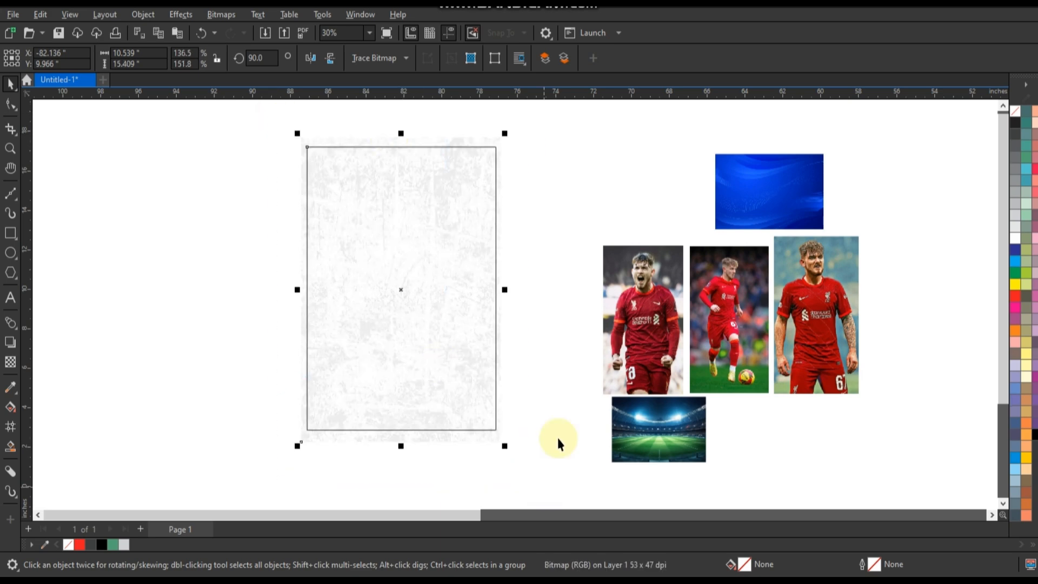
PowerClip the grunge texture image inside the rectangle
key("shift+F2")
key("Escape")
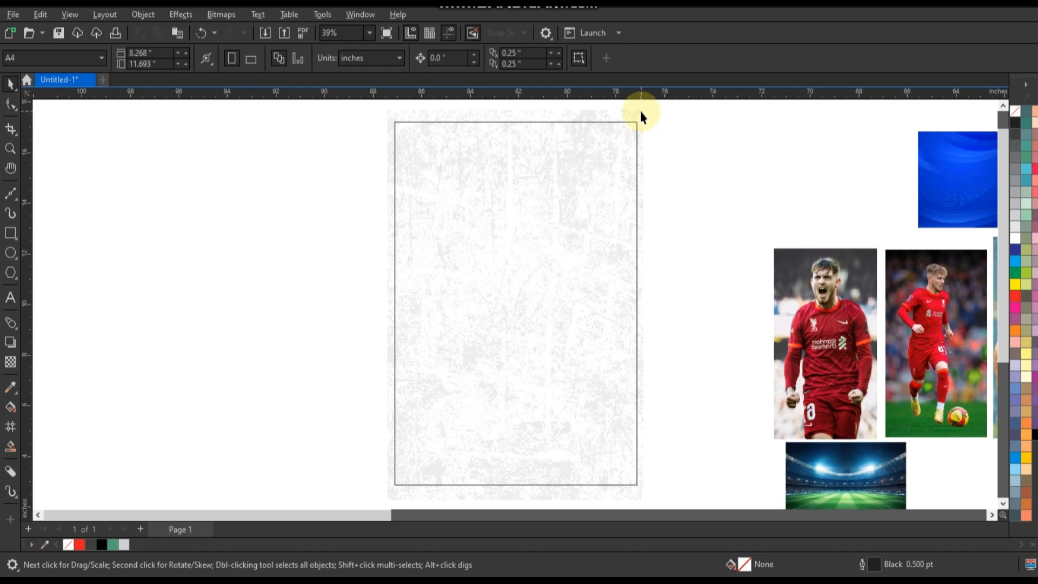
right_click(641, 112)
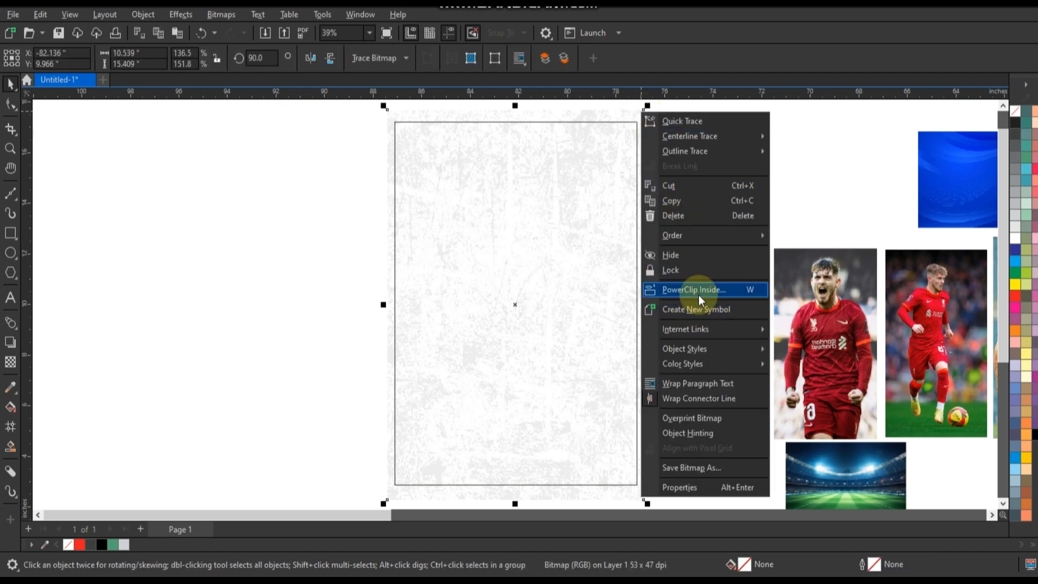
left_click(699, 294)
left_click(584, 298)
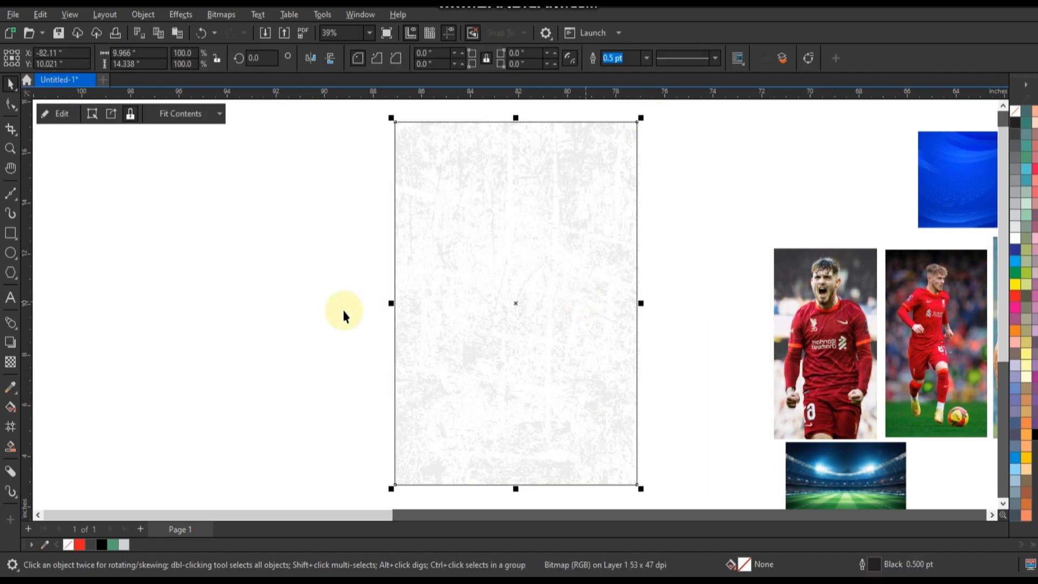
left_click(344, 313)
Draw a five-sided polygon about 5.0 x 4.76 inches and move it to the upper middle part of the textured rectangle
left_click(11, 148)
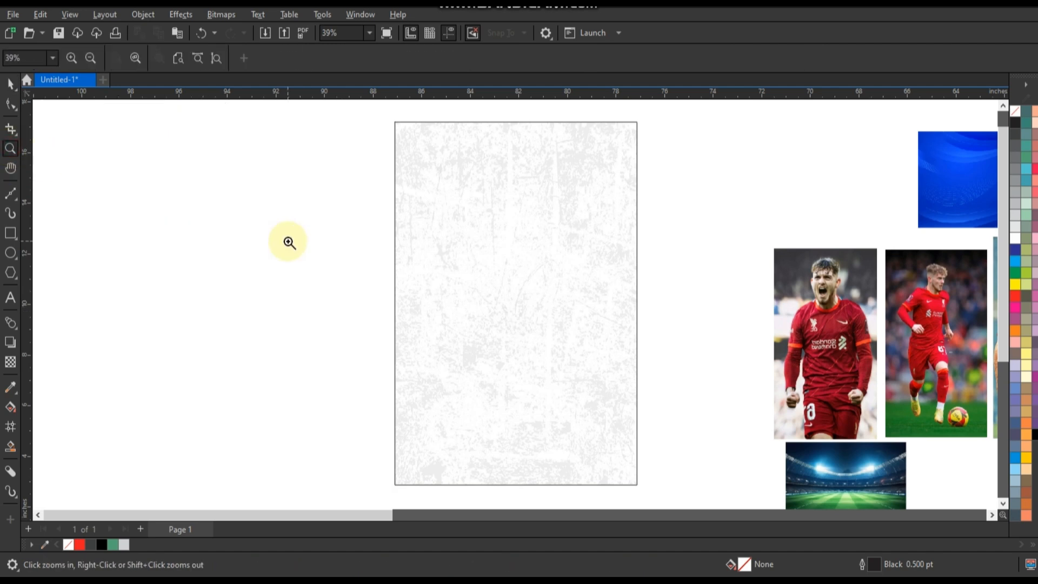
scroll(288, 242, "down", 1)
left_click_drag(342, 188, 641, 376)
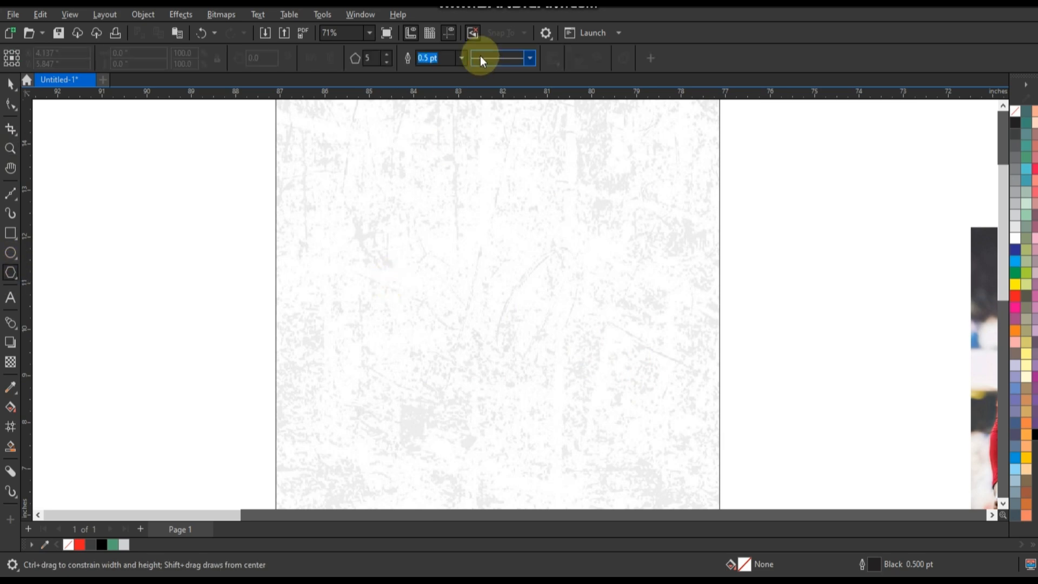
left_click_drag(386, 247, 455, 346)
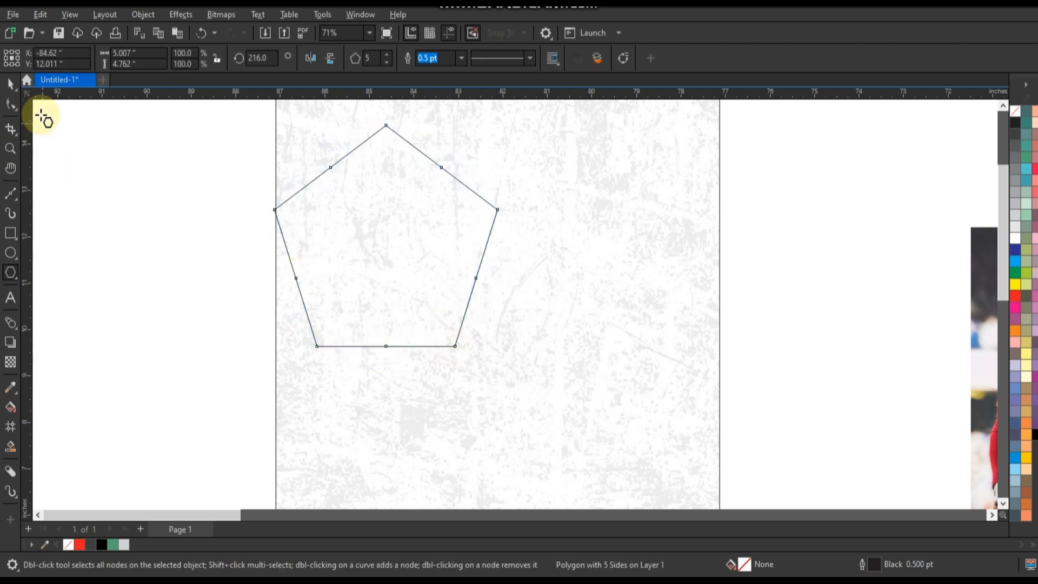
left_click(11, 85)
left_click_drag(391, 269, 458, 300)
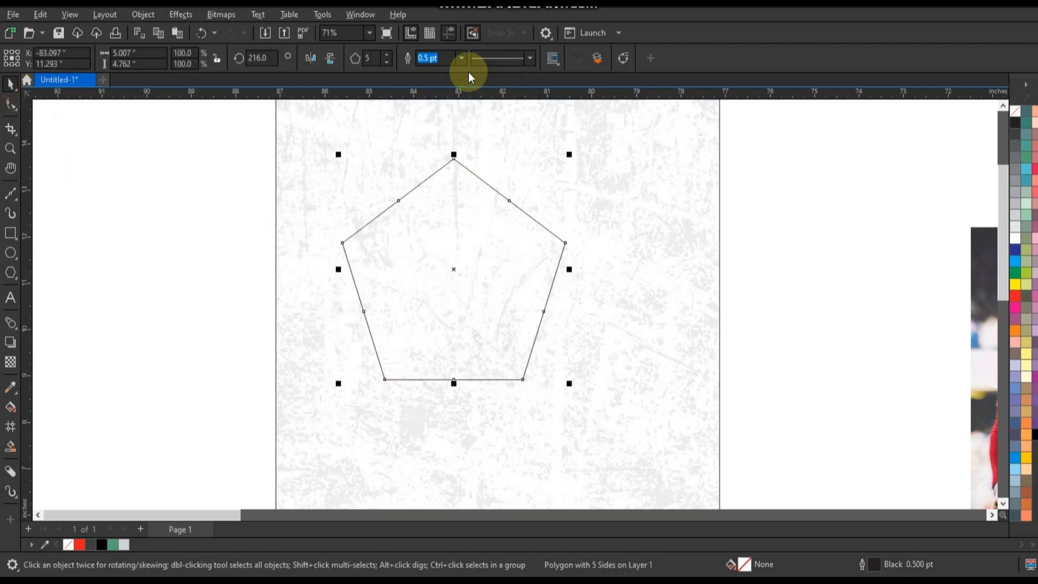
Try an 8 pt outline on the pentagon, and settle on an outline width of 3 pt
left_click(461, 58)
left_click(440, 159)
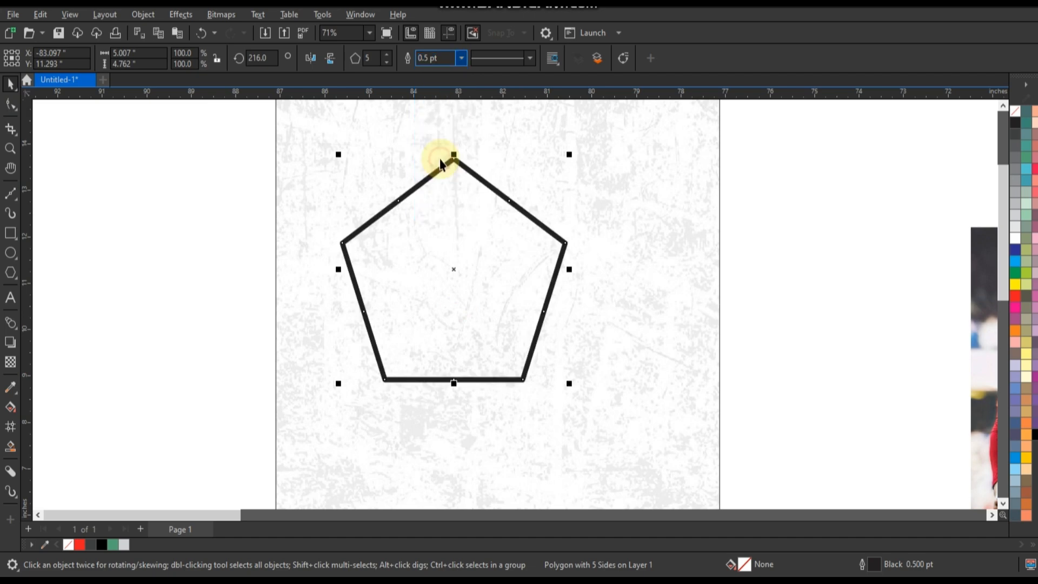
left_click(461, 58)
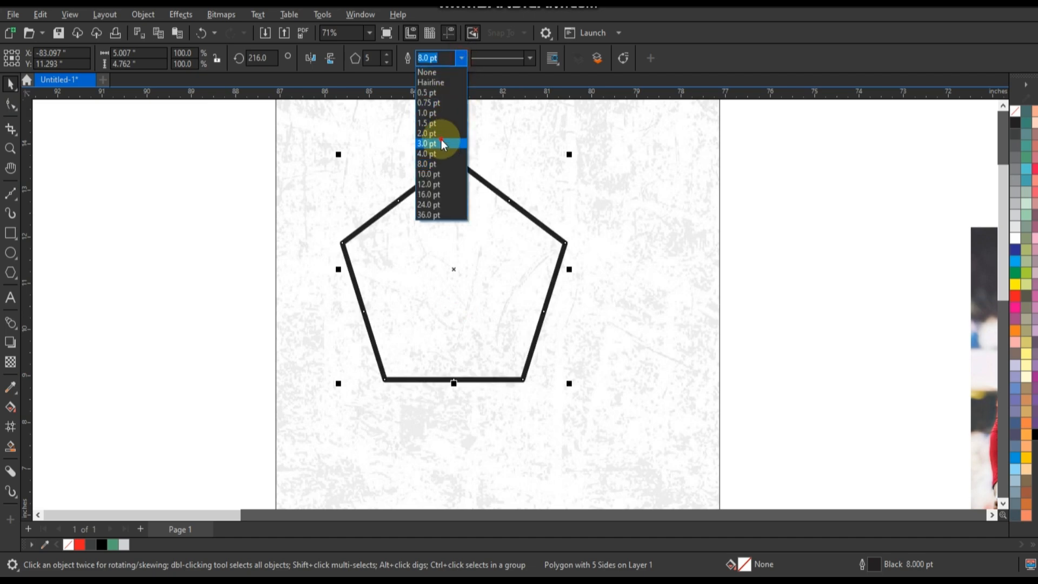
left_click(441, 143)
Reshape the pentagon into a five-pointed star by pulling a mid-side node inward with the Shape tool
left_click(11, 104)
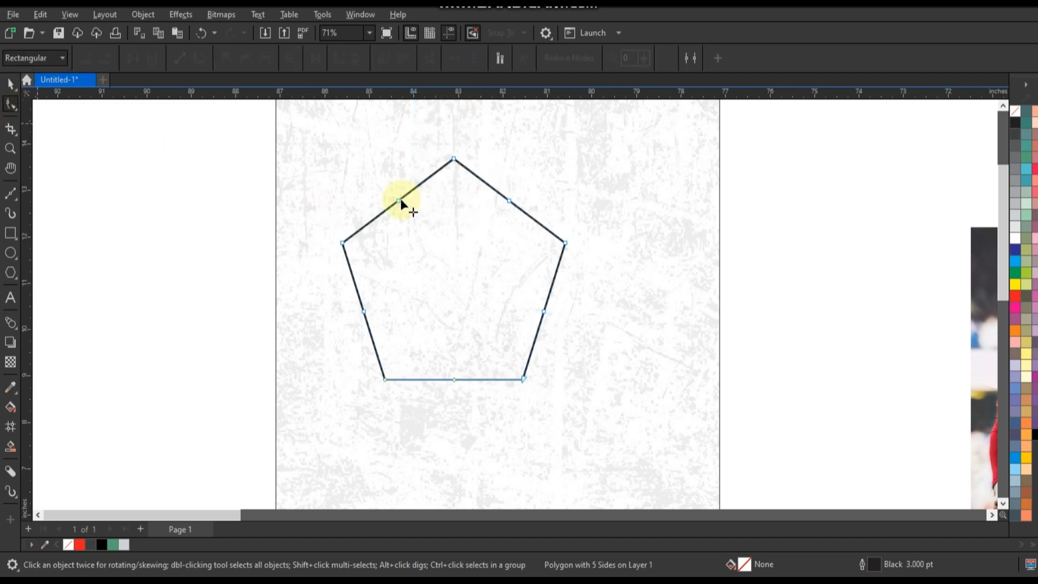
left_click_drag(400, 201, 397, 260)
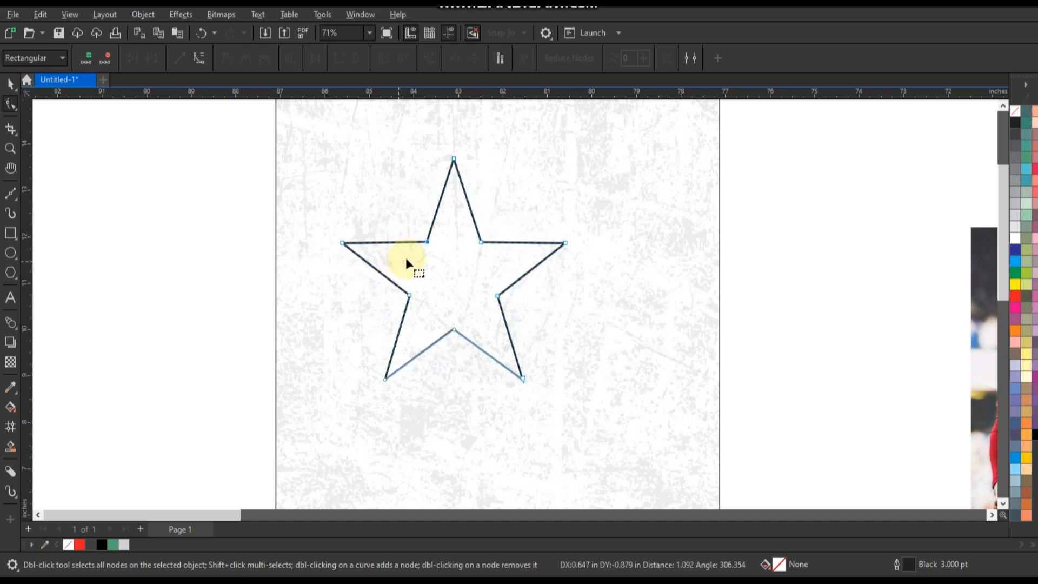
left_click(10, 84)
Enlarge the star to about 15.42 x 14.67 inches, lower it slightly, and centre it horizontally on the textured rectangle
scroll(256, 207, "down", 1)
scroll(481, 320, "down", 4)
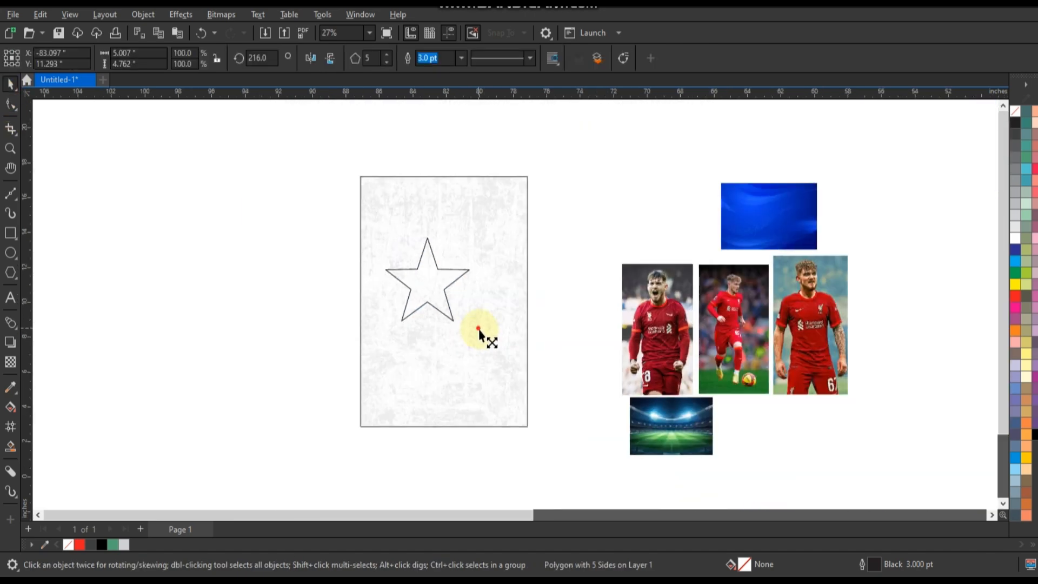
left_click_drag(478, 329, 532, 406)
left_click(469, 327)
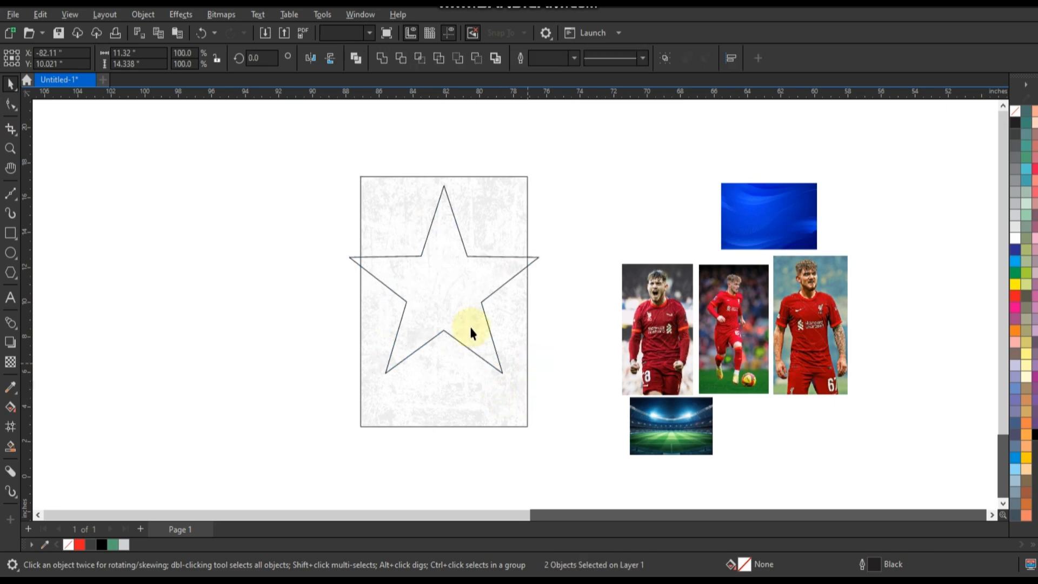
left_click(468, 323)
left_click_drag(546, 379, 581, 415)
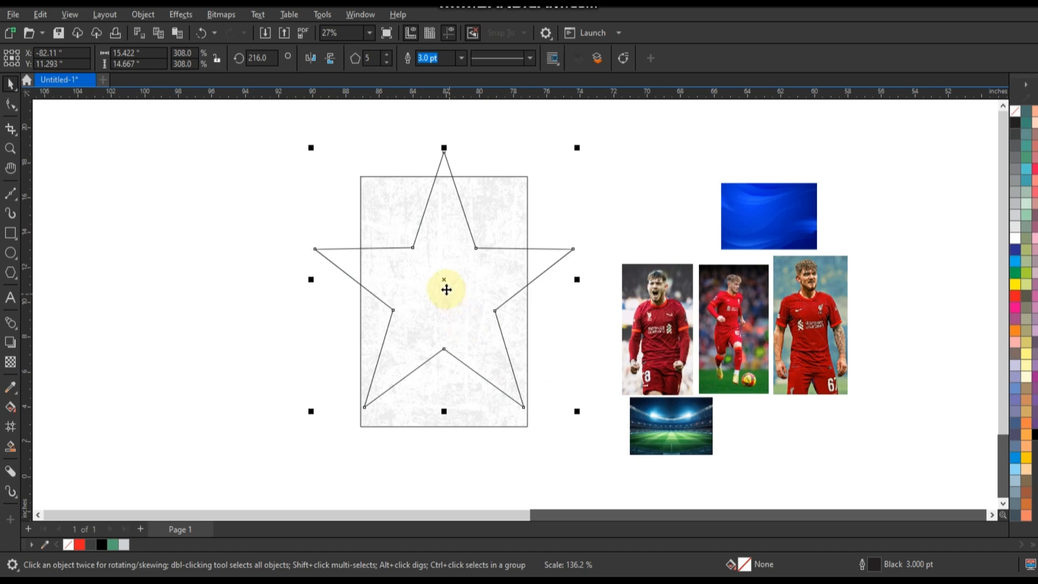
left_click_drag(446, 290, 445, 301)
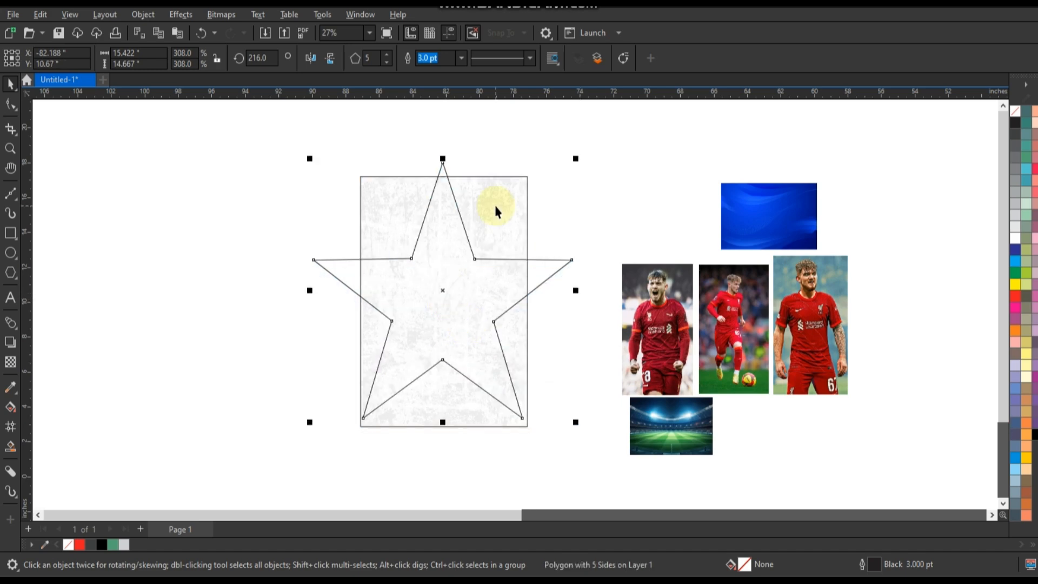
left_click(496, 210)
left_click(559, 211)
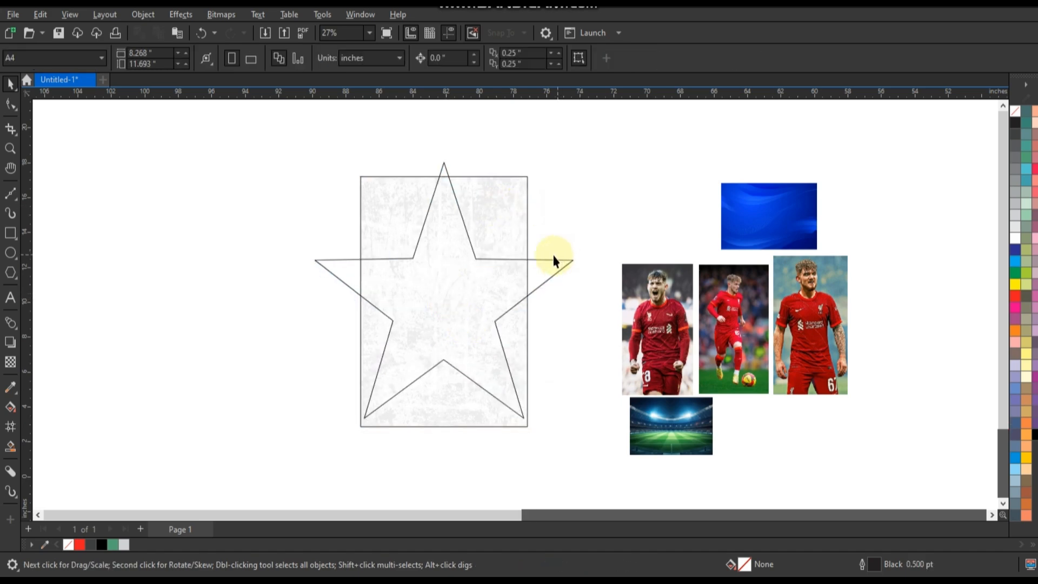
Inspect the stadium image up close, enlarge it to about 10.34 x 6.9 inches, and move it onto the star
scroll(437, 284, "up", 1)
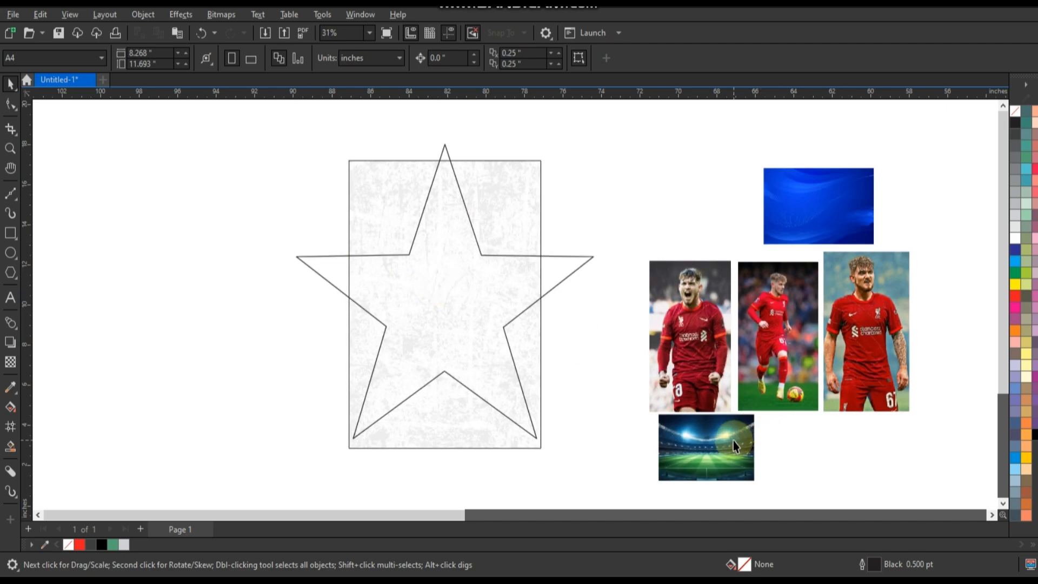
left_click_drag(734, 440, 694, 193)
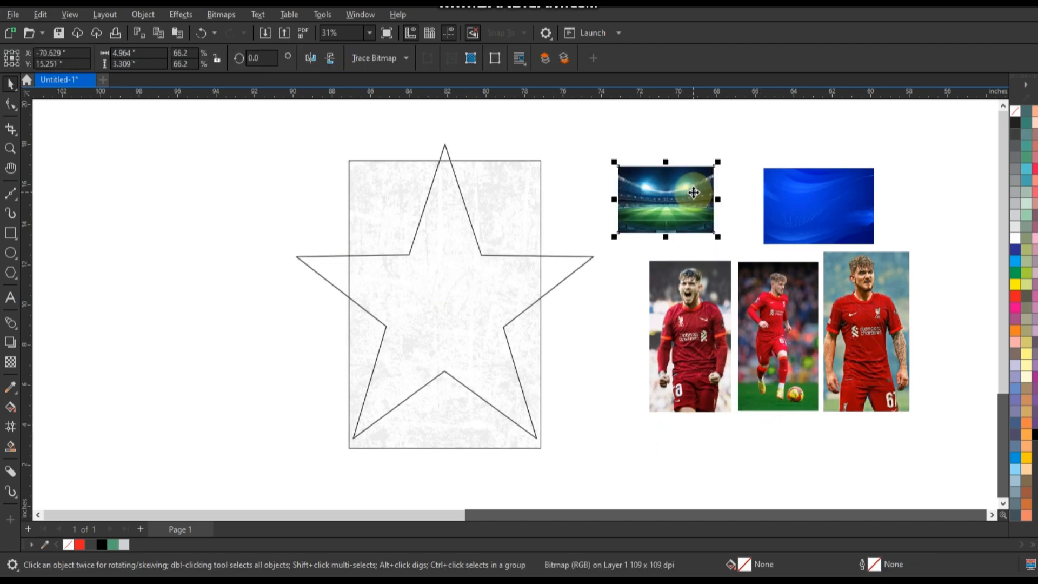
key("shift+F2")
key("F9")
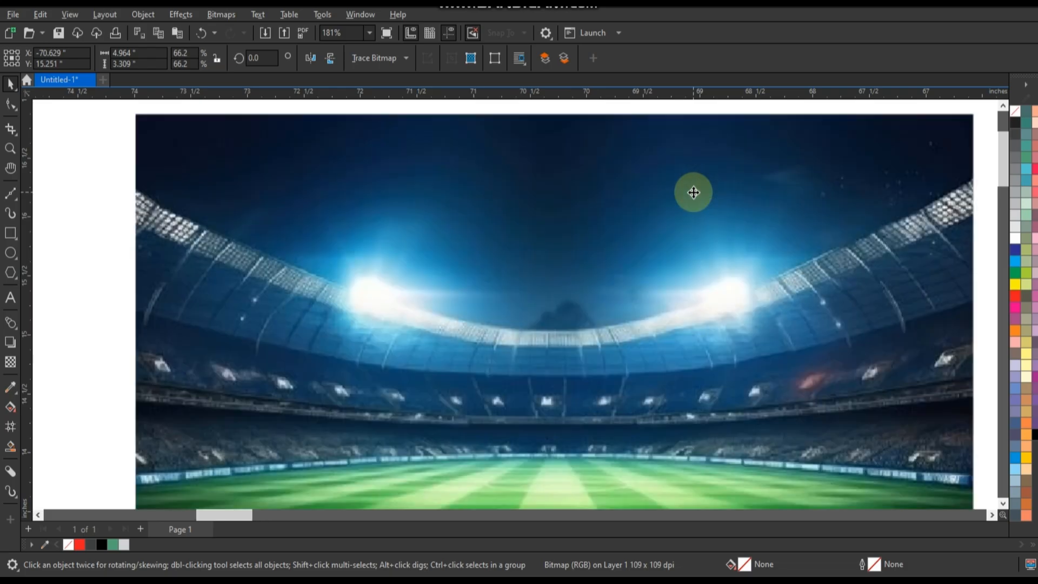
left_click(693, 193)
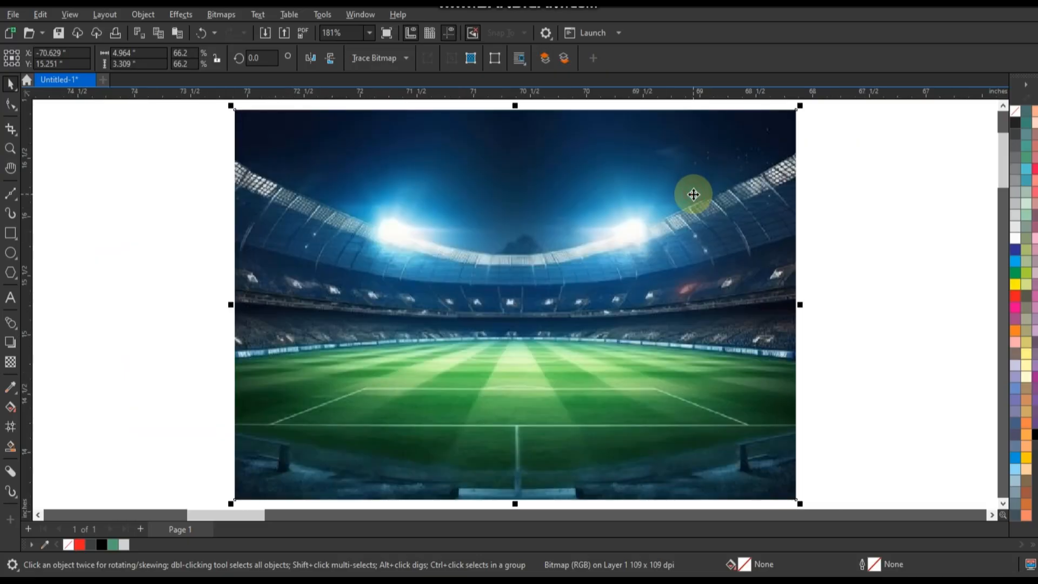
scroll(695, 193, "down", 4)
scroll(700, 197, "down", 3)
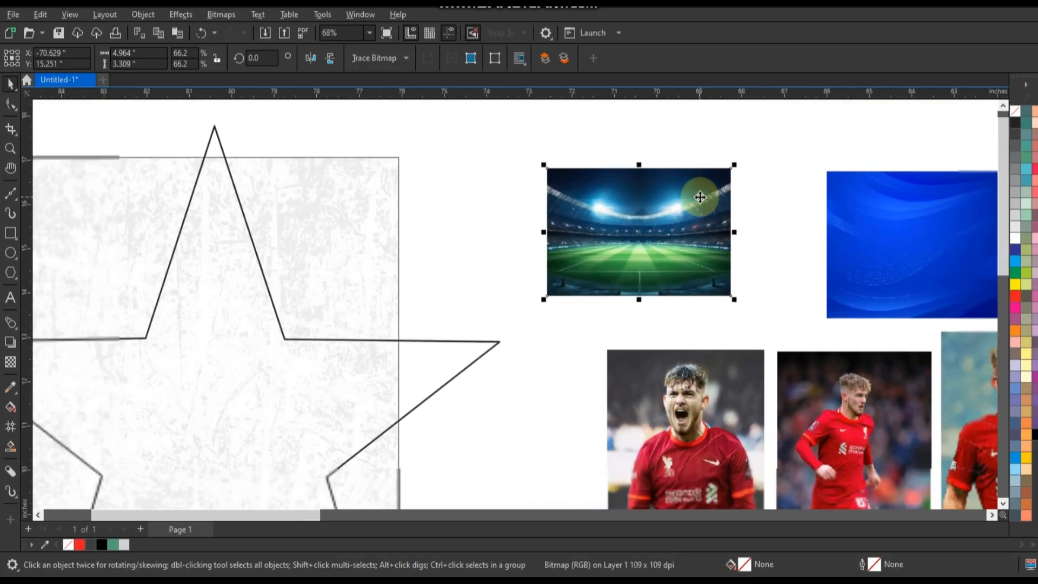
left_click_drag(730, 167, 814, 142)
left_click_drag(704, 193, 337, 335)
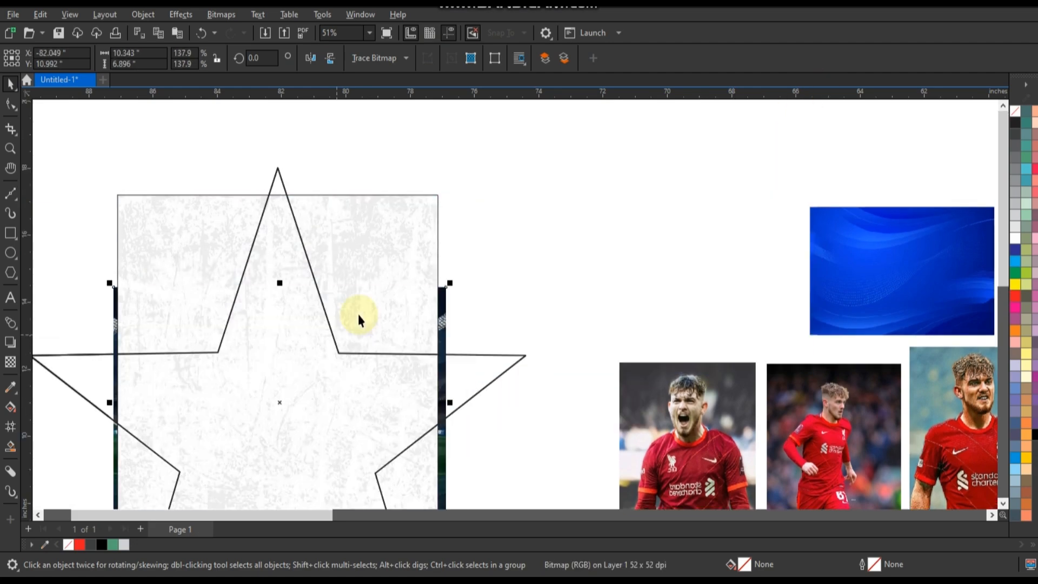
Bring the stadium image to the front and enlarge it to about 22.25 x 14.83 inches to cover most of the star
scroll(389, 293, "down", 2)
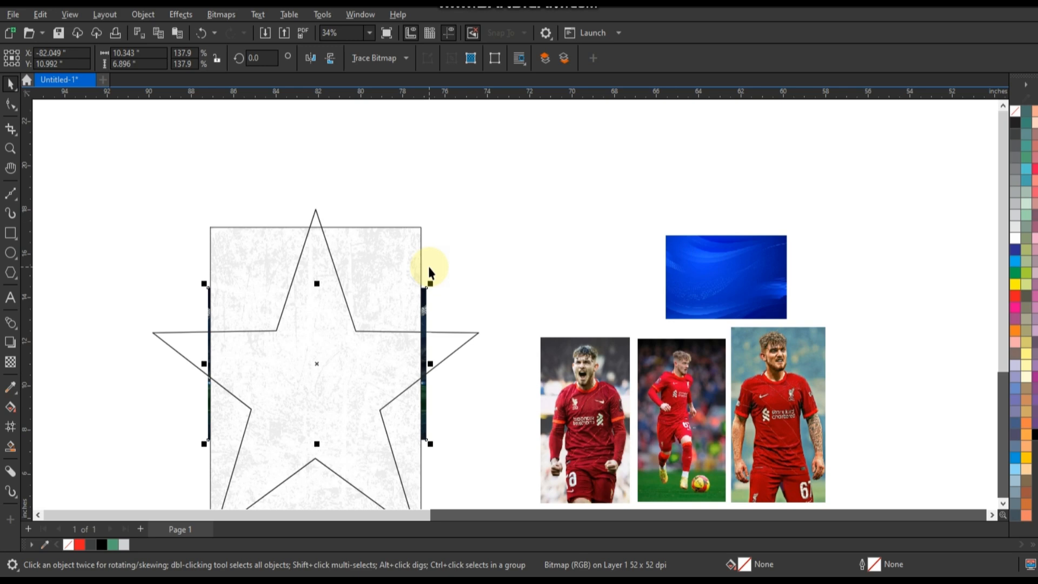
key("shift+Page_Up")
scroll(440, 254, "down", 2)
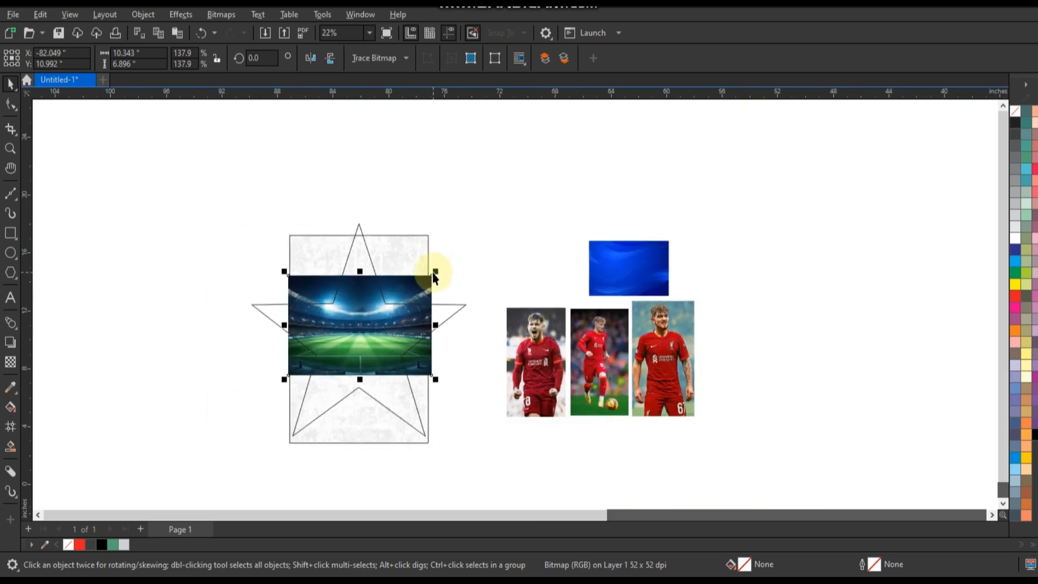
mouse_move(462, 258)
left_mouse_down()
mouse_move(526, 209)
mouse_move(443, 251)
mouse_move(454, 253)
left_mouse_up()
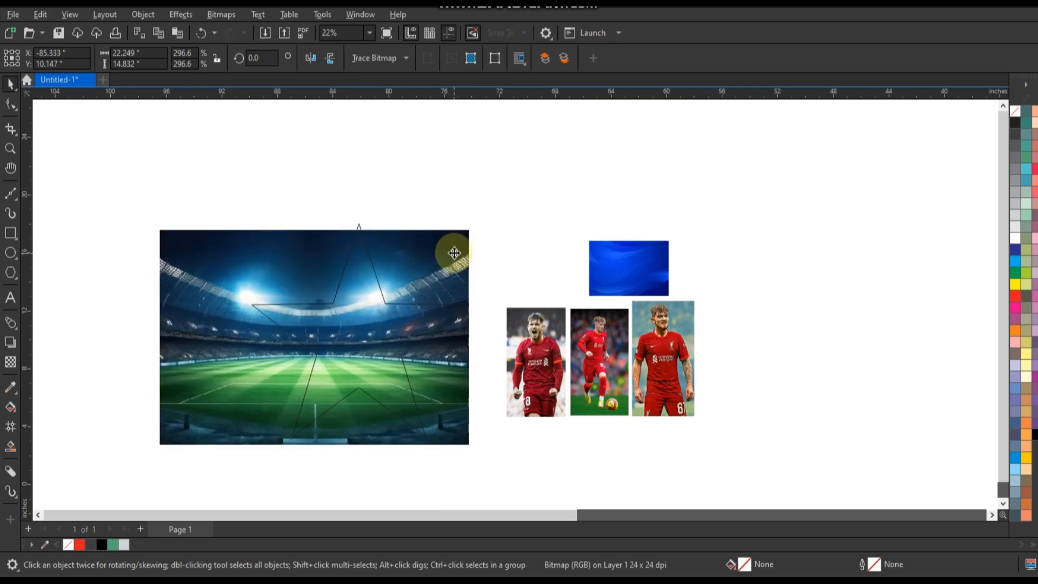
PowerClip the stadium image inside the star
left_click(454, 252)
right_click(455, 252)
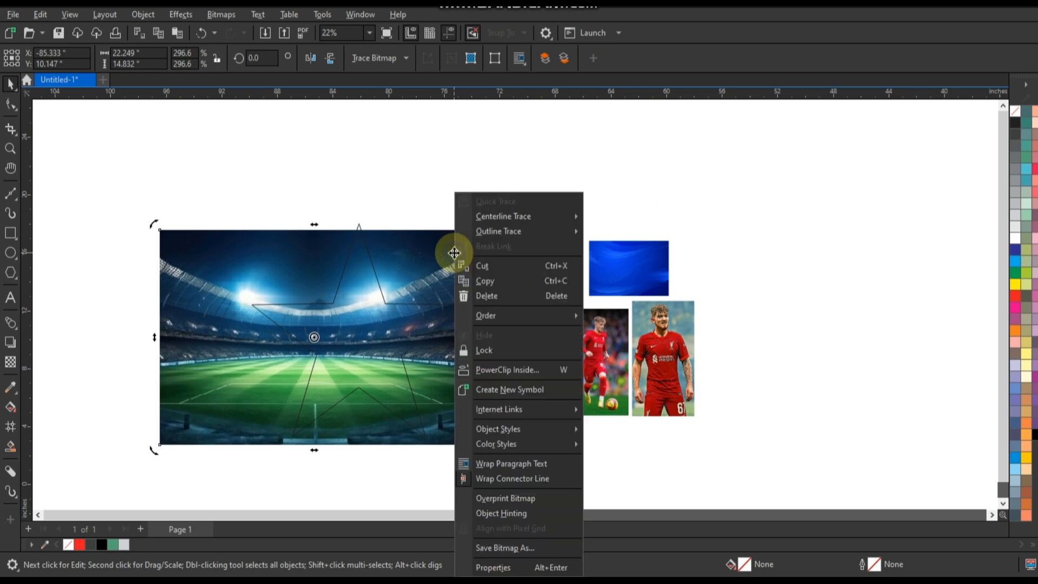
left_click(502, 370)
left_click(425, 318)
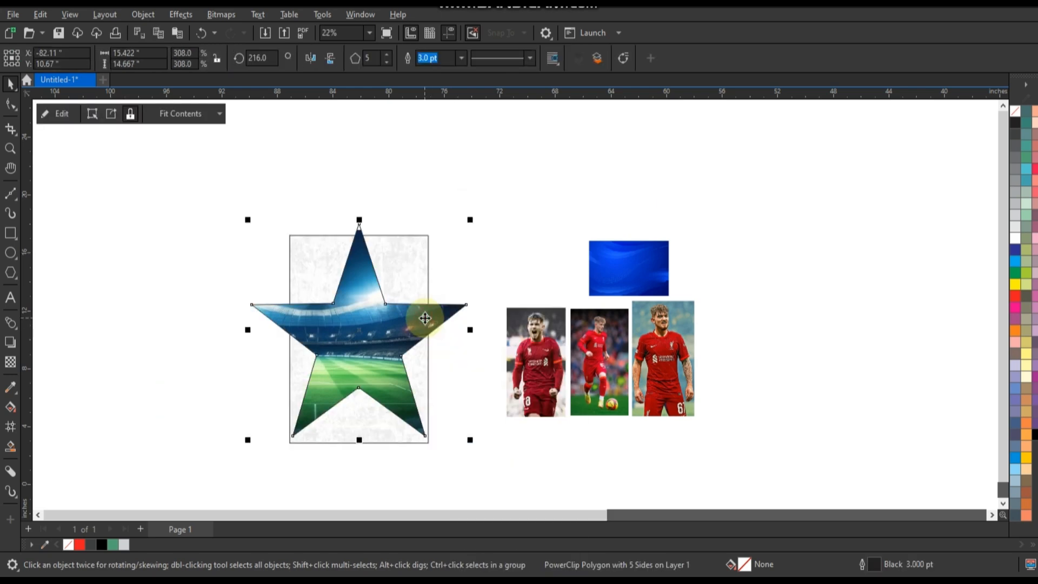
Remove the outline from the star that holds the stadium image
left_click(422, 261, "shift")
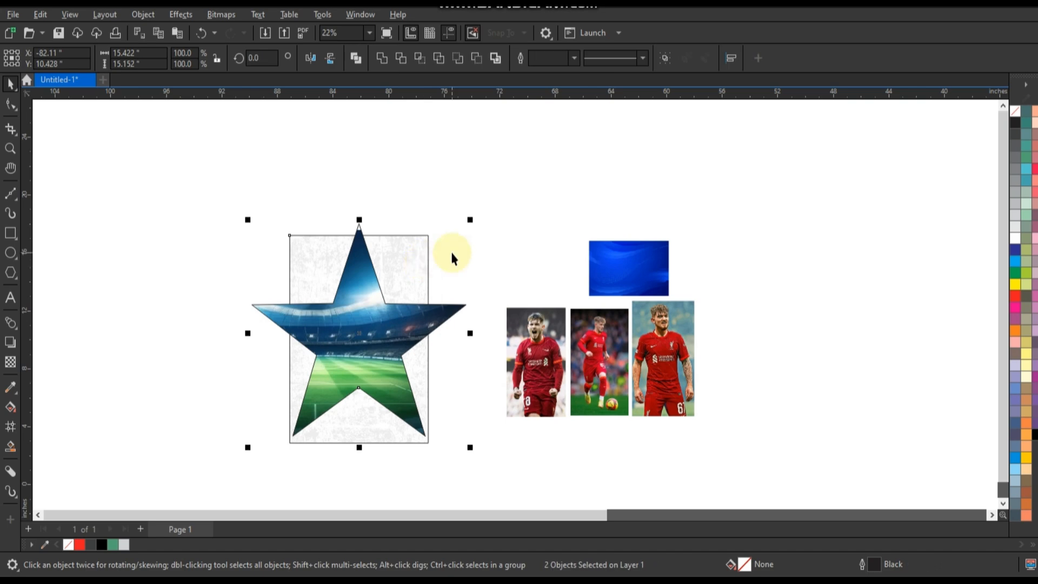
key("shift+F2")
left_click(532, 303)
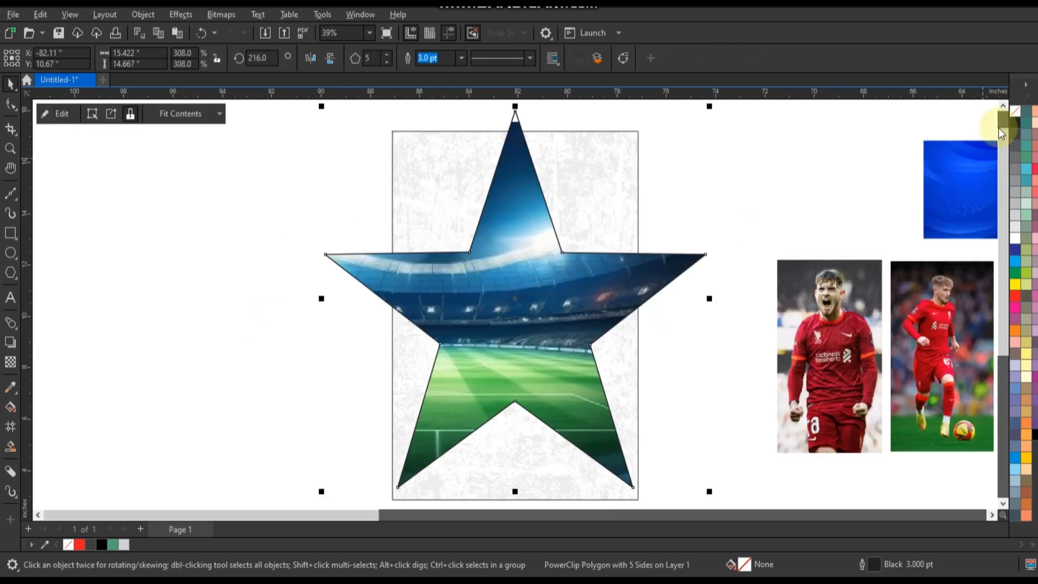
right_click(1014, 116)
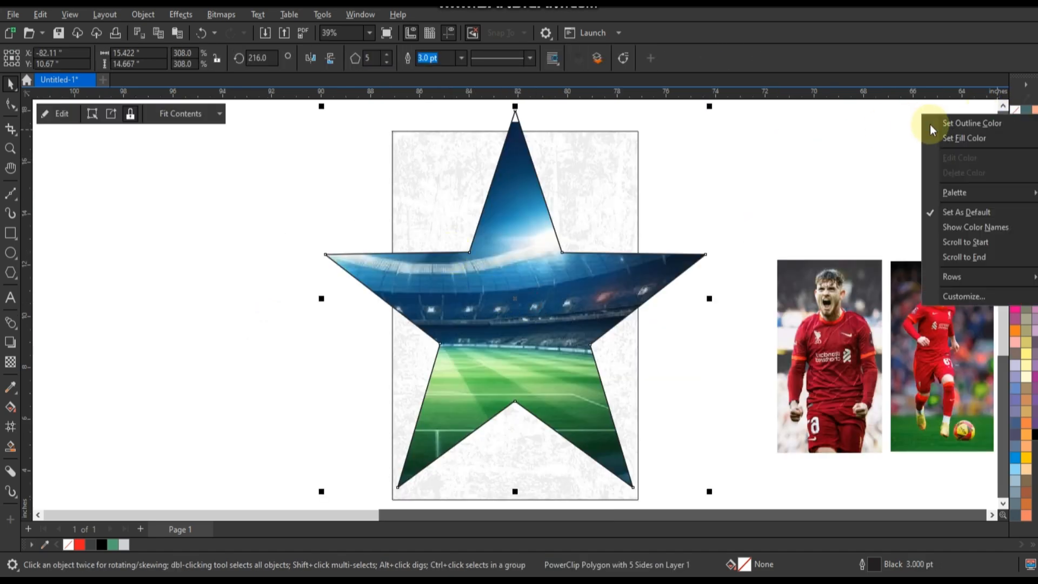
left_click(933, 125)
left_click(817, 136)
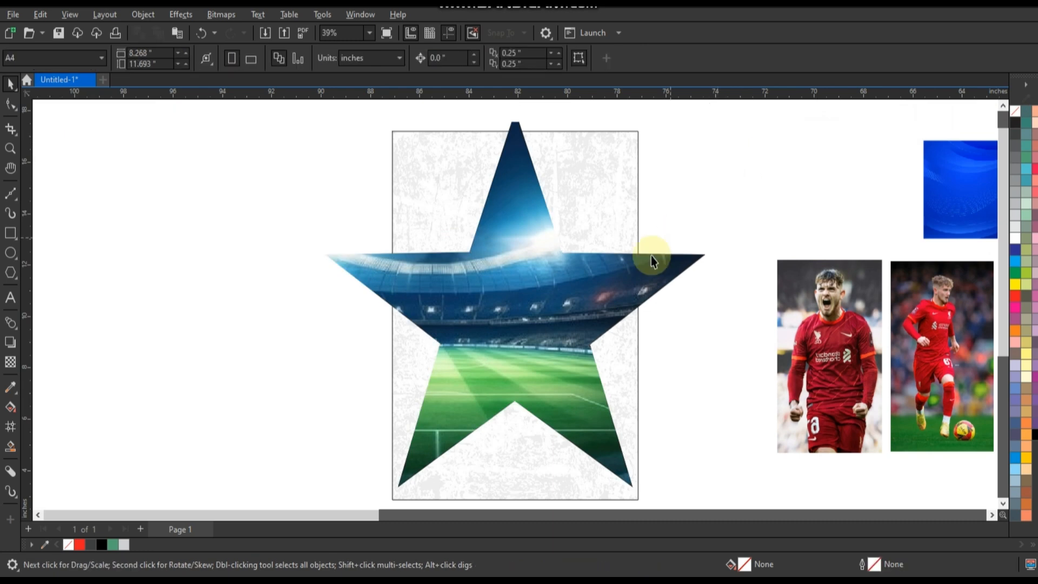
left_click(655, 273)
left_click(567, 487, "shift")
left_click(725, 433)
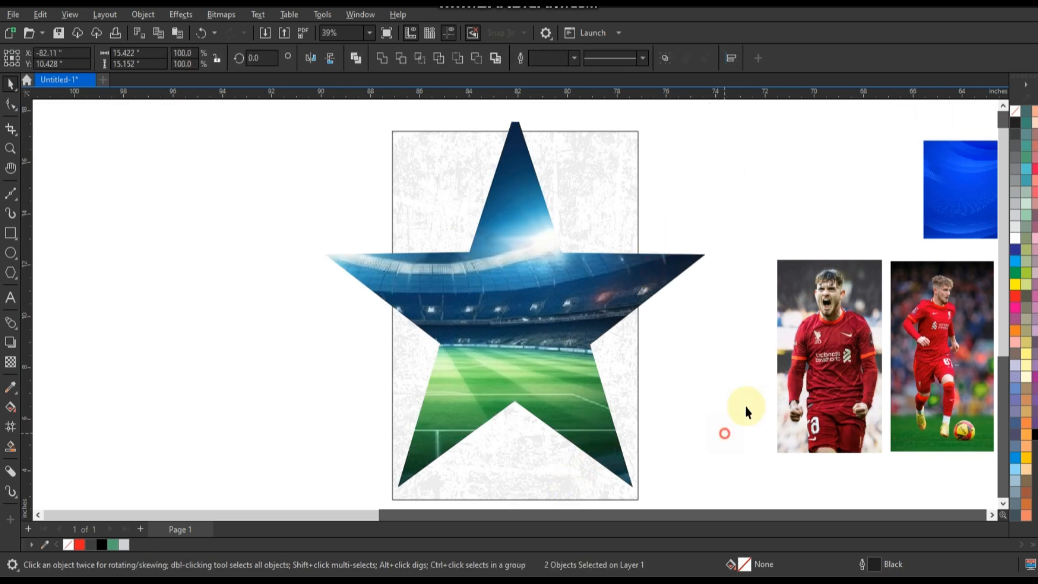
Place the blue background image in front of the star, rotated to 270 degrees and enlarged to about 11.18 x 16.78 inches
left_click_drag(934, 188, 336, 265)
key("shift+Page_Up")
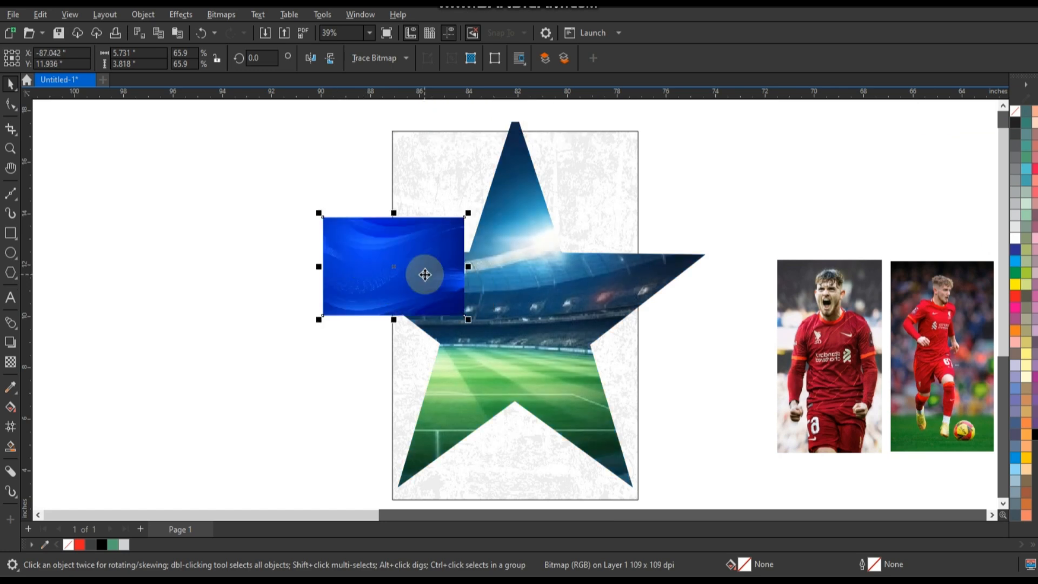
scroll(424, 275, "down", 2)
left_click_drag(454, 233, 552, 172)
left_click_drag(557, 301, 395, 442)
left_click(634, 361)
left_click_drag(522, 152, 562, 158)
Set the blue image's transparency merge mode to Overlay
left_click(10, 362)
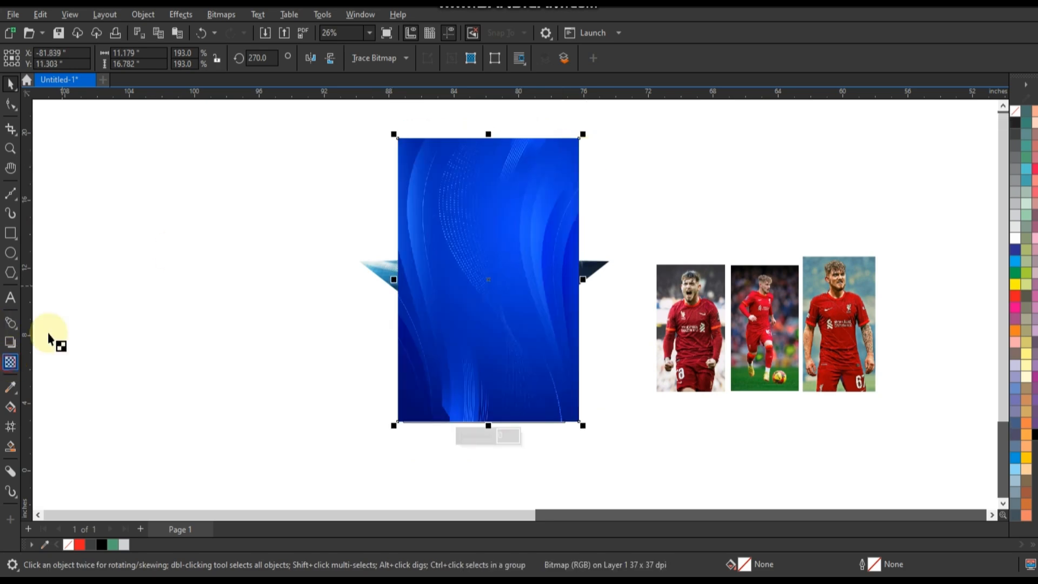
left_click(167, 61)
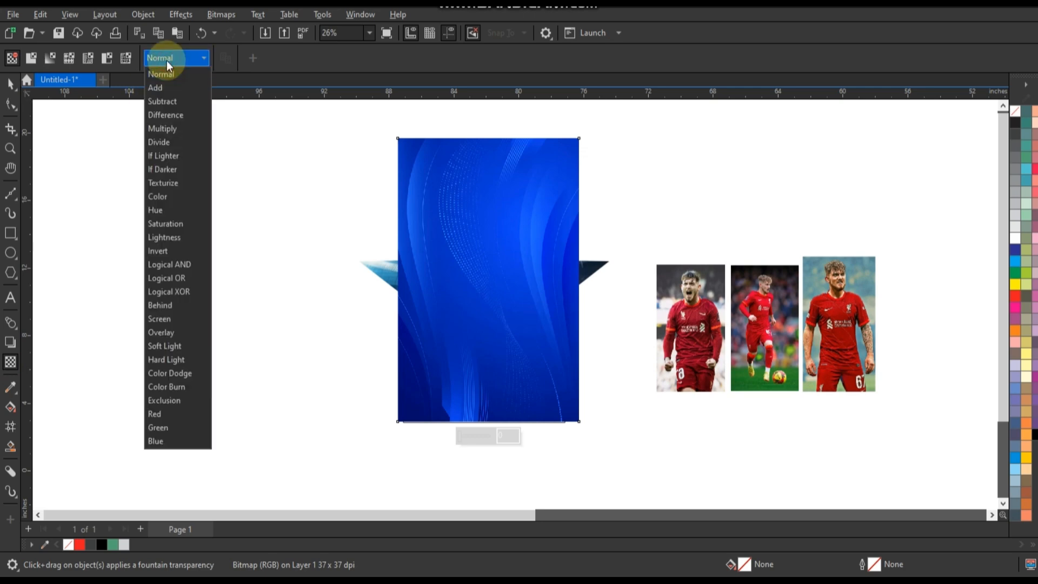
left_click(165, 331)
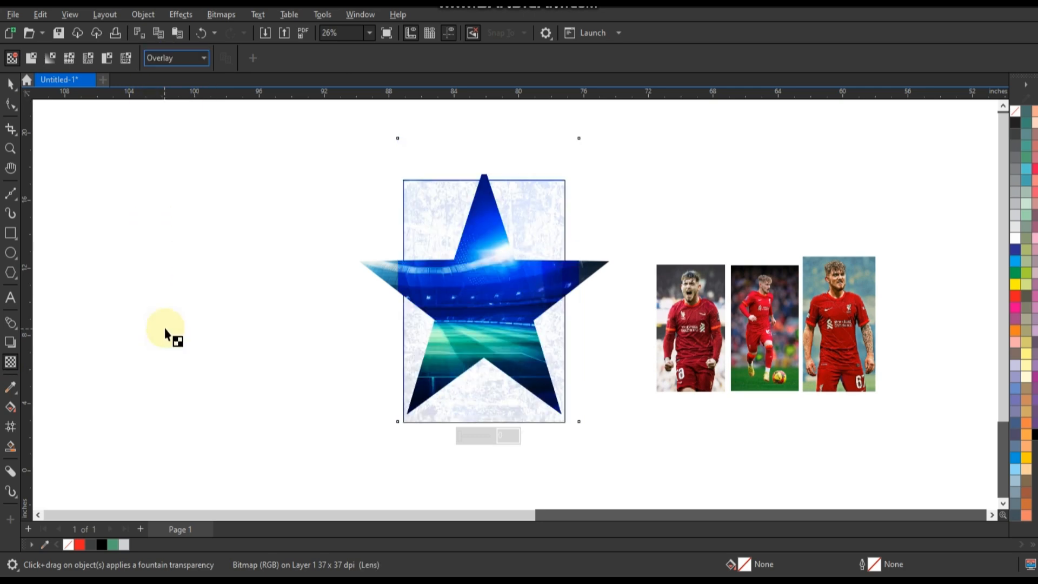
key("space")
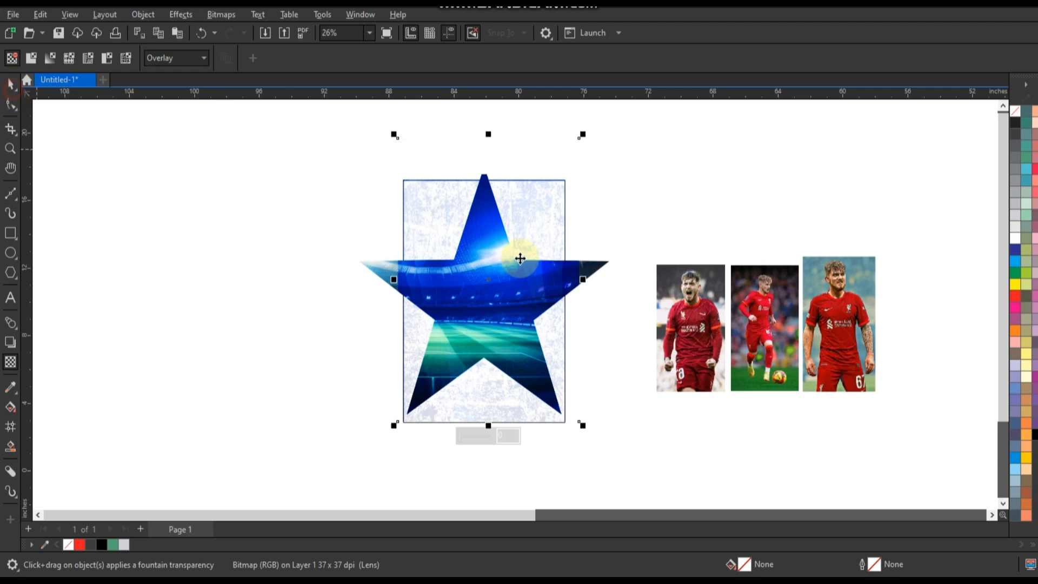
PowerClip the blue overlay image inside the stadium star
scroll(504, 217, "up", 1)
right_click(513, 214)
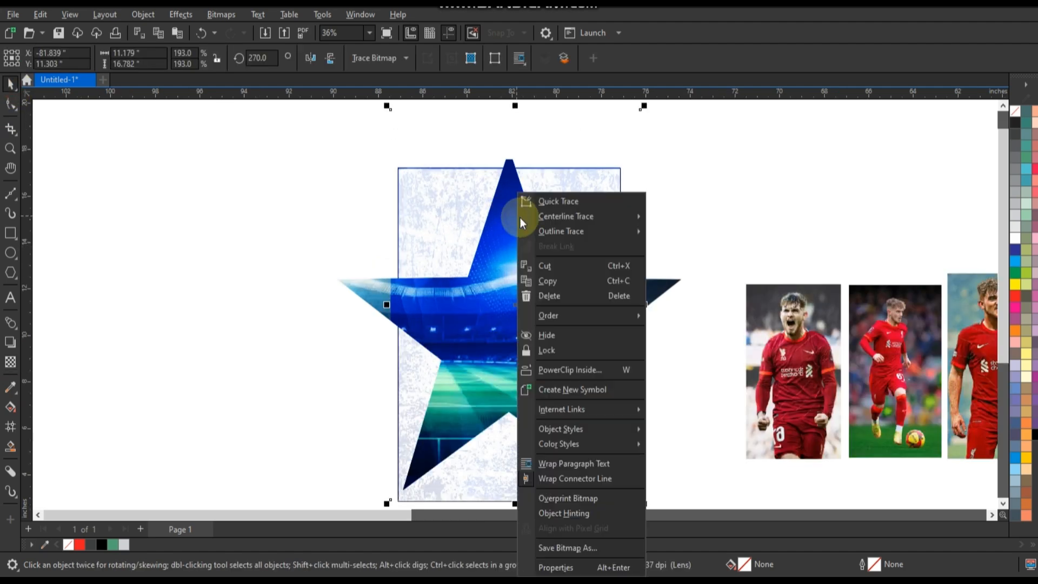
left_click(598, 370)
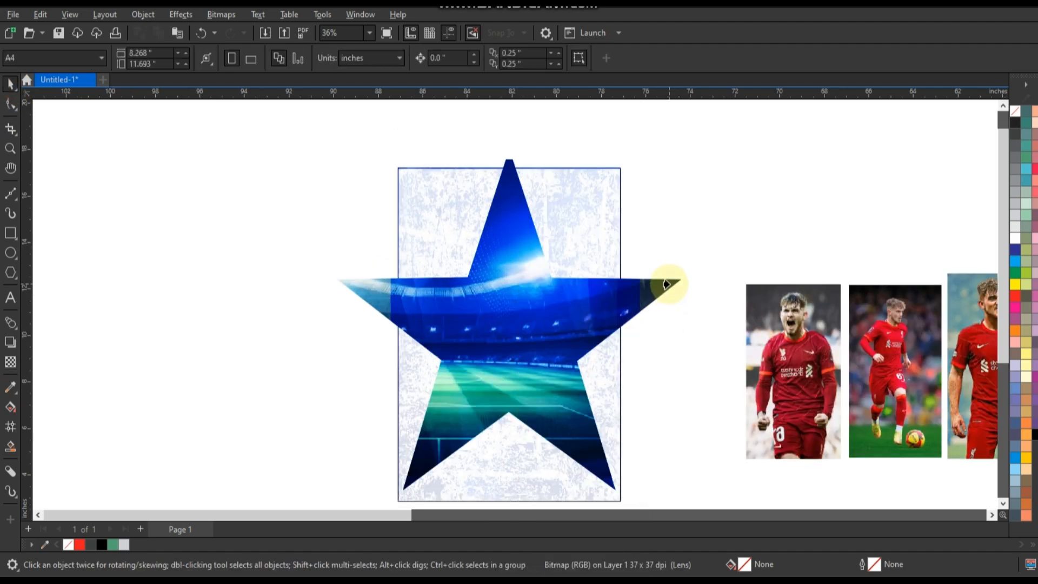
left_click(666, 284)
left_click(696, 264)
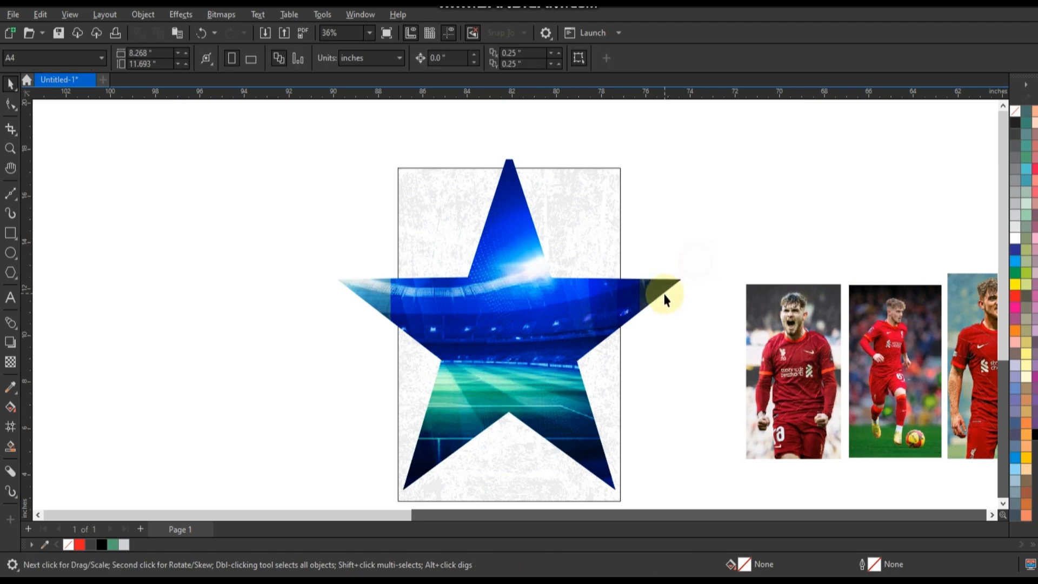
Give the stadium star a black hairline outline
right_click(665, 297)
left_click(631, 235)
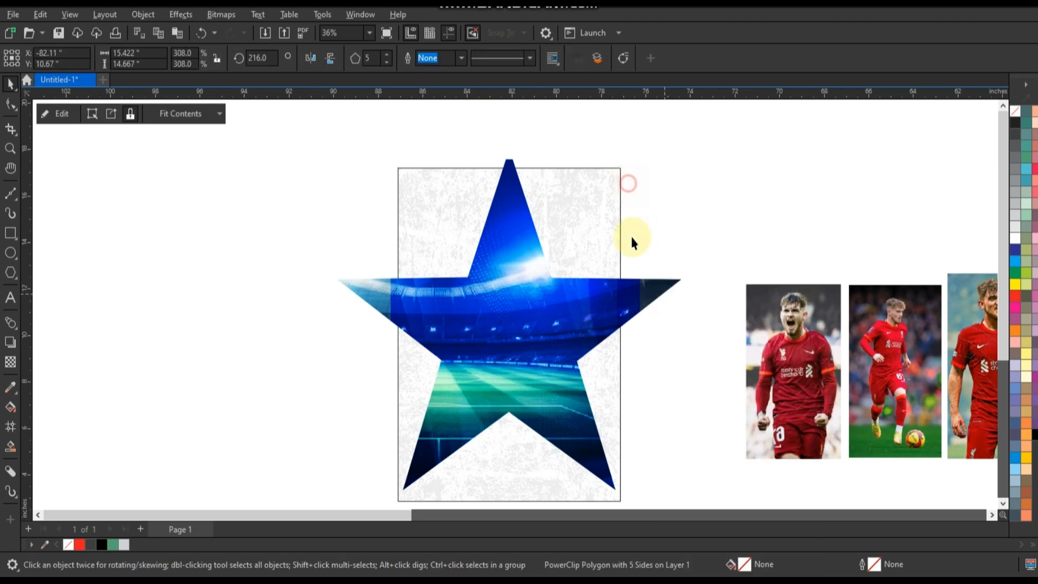
left_click(669, 279)
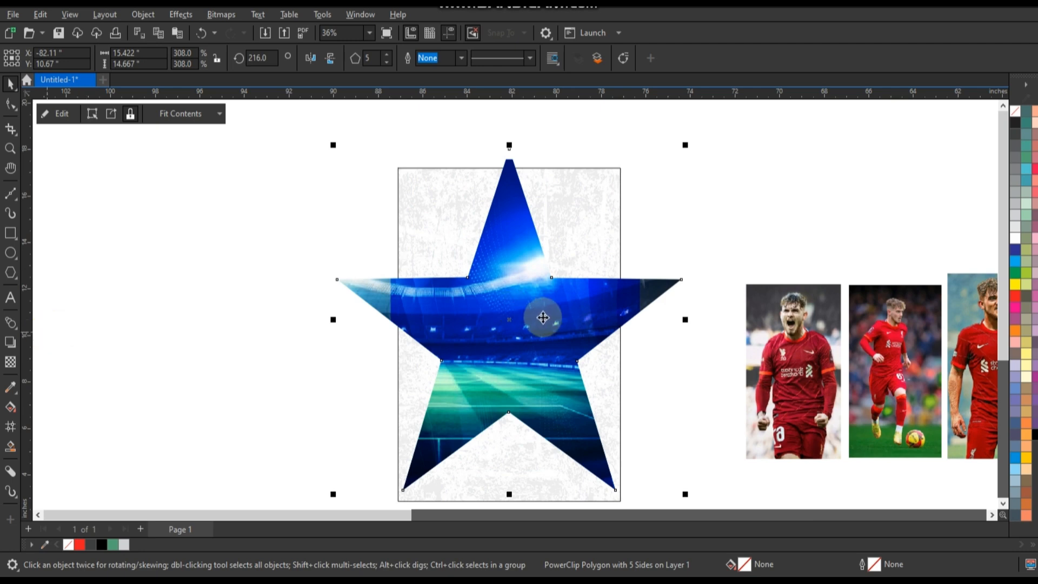
right_click(1024, 127)
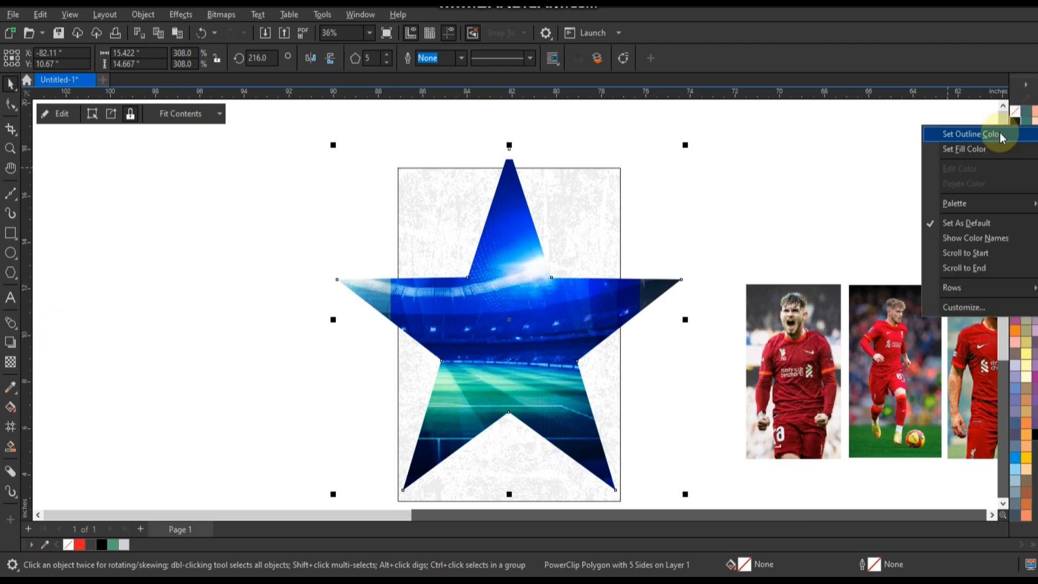
left_click(998, 135)
Place a copy of the star beside the poster, and extract and delete the images inside the copy
scroll(835, 172, "down", 1)
left_click_drag(622, 288, 324, 288)
right_click(325, 288)
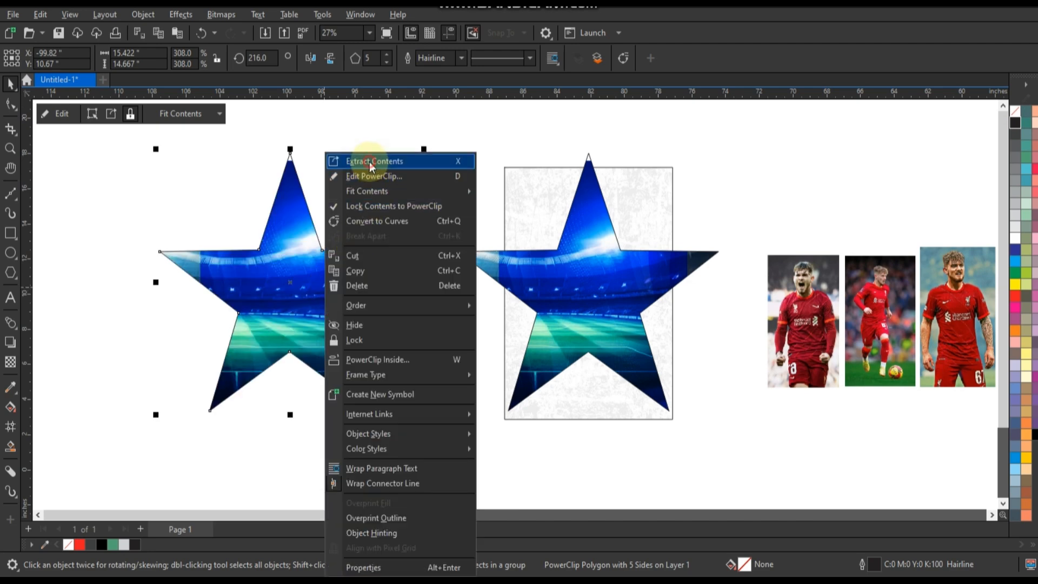
left_click(360, 158)
key("Delete")
Remove the empty PowerClip frame from the copied star so it is a plain polygon
right_click(309, 291)
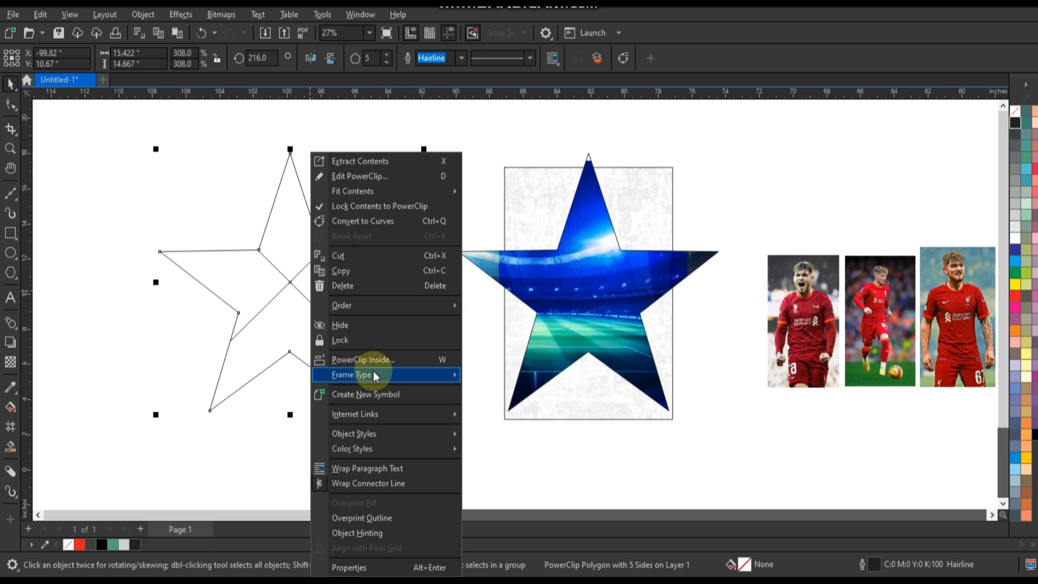
mouse_move(373, 373)
left_click(488, 410)
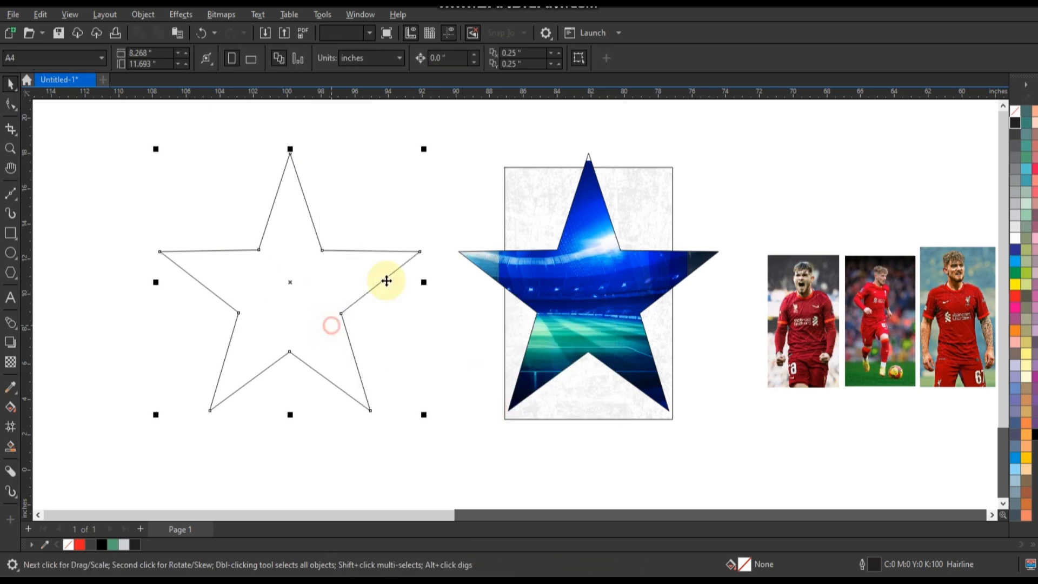
Make two further copies of the plain star, pulling the inner corners of each slightly further inward to form nested outlines
key("shift+F2")
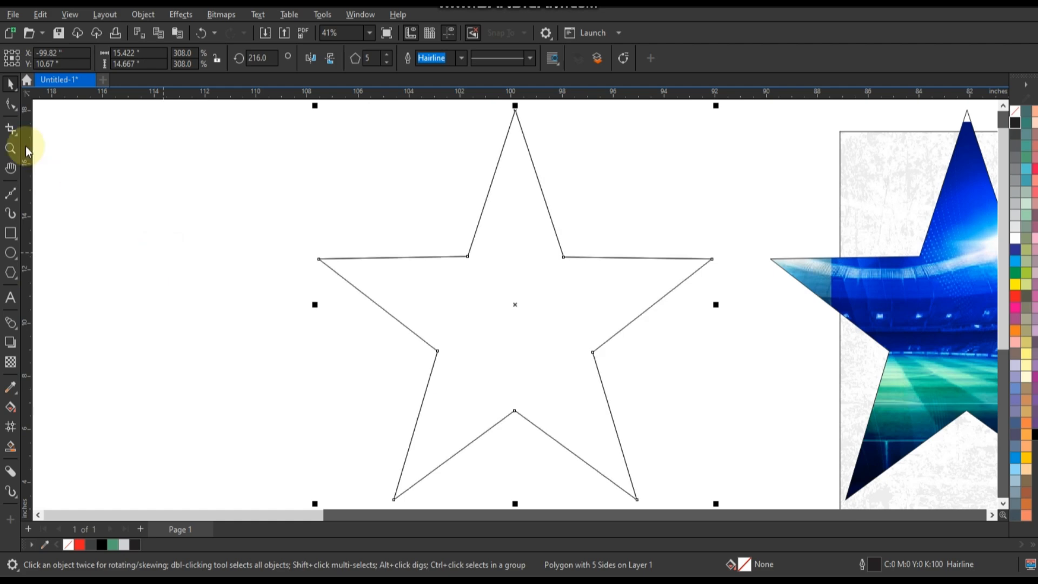
left_click(11, 104)
left_click_drag(472, 261, 473, 265)
left_click(10, 86)
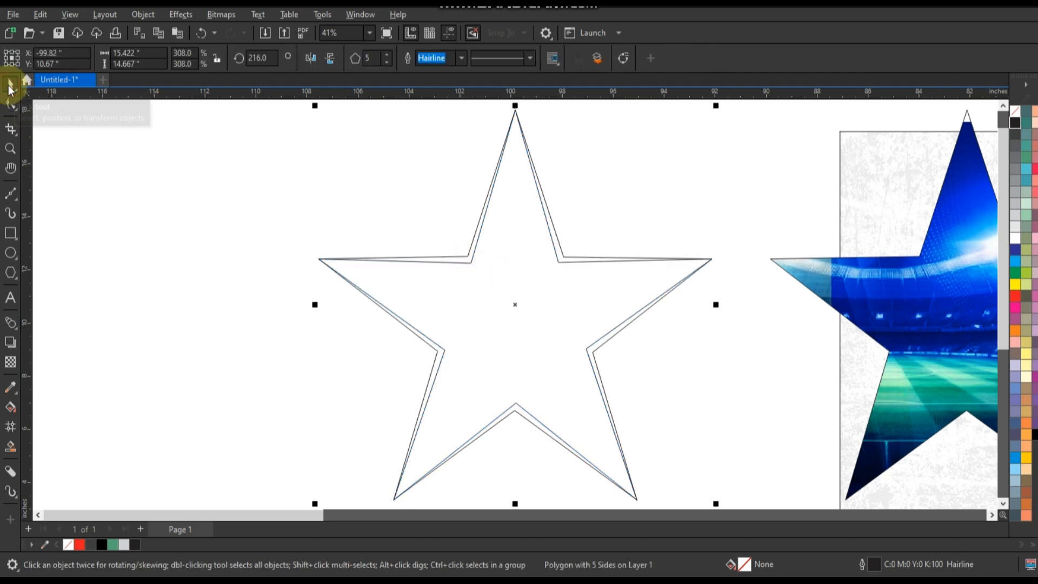
left_click(11, 104)
left_click_drag(478, 265, 475, 272)
Smart Fill the two upper and two side bands between the inner star outlines with #336699 and a 0.5 pt black outline
left_click(10, 447)
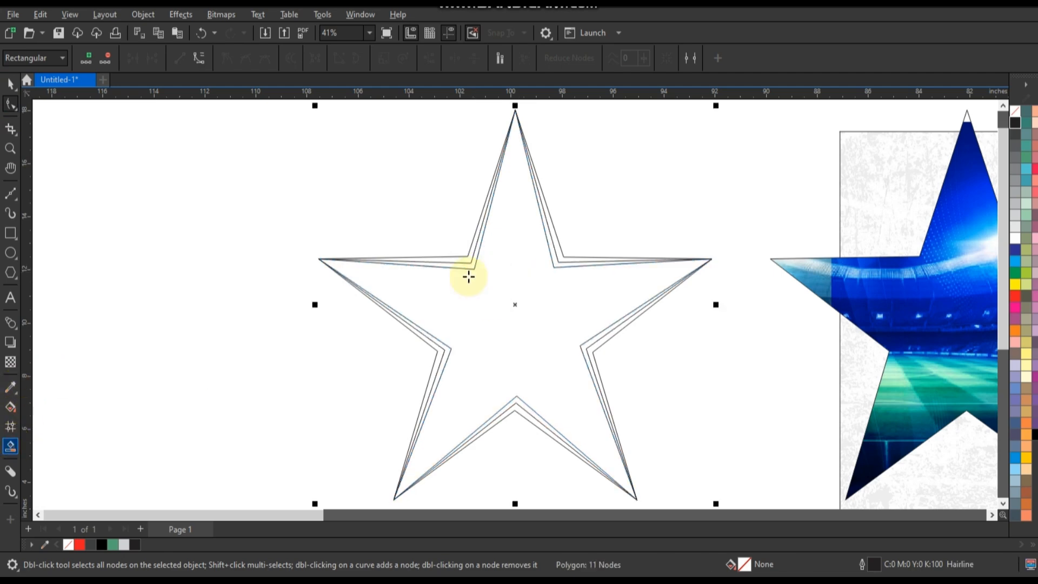
left_click(470, 267)
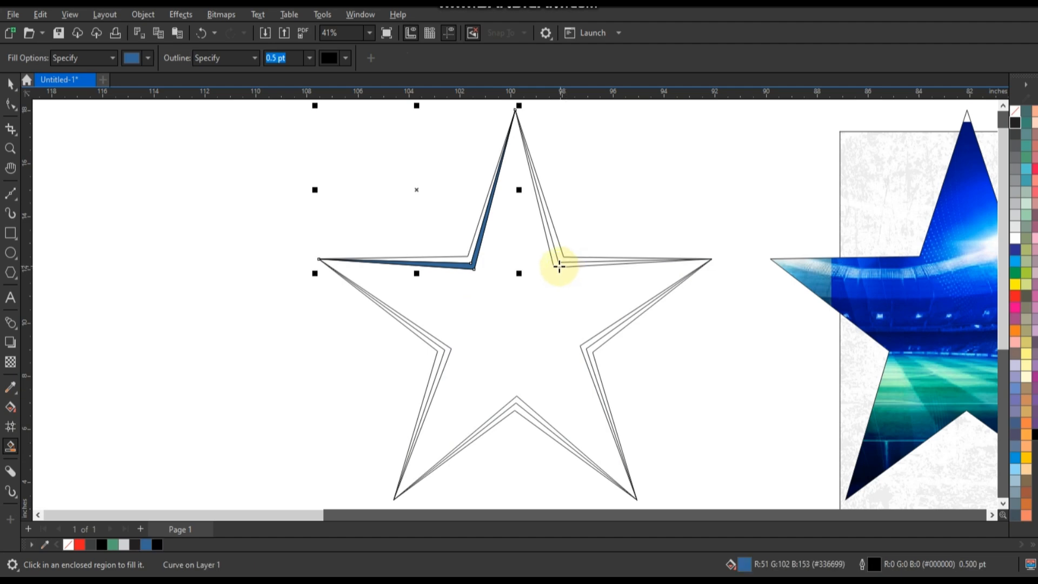
left_click(559, 267)
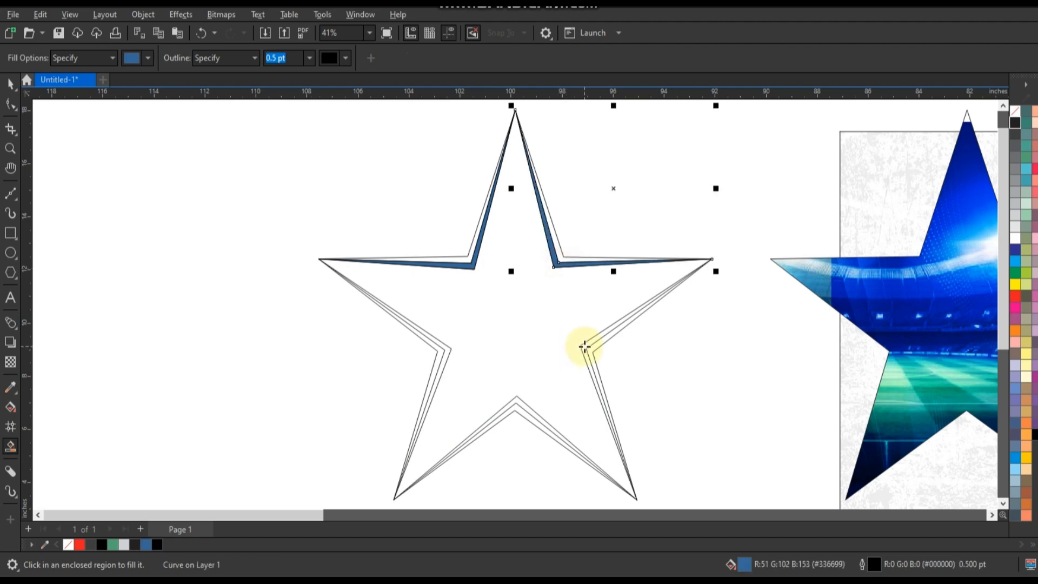
left_click(585, 346)
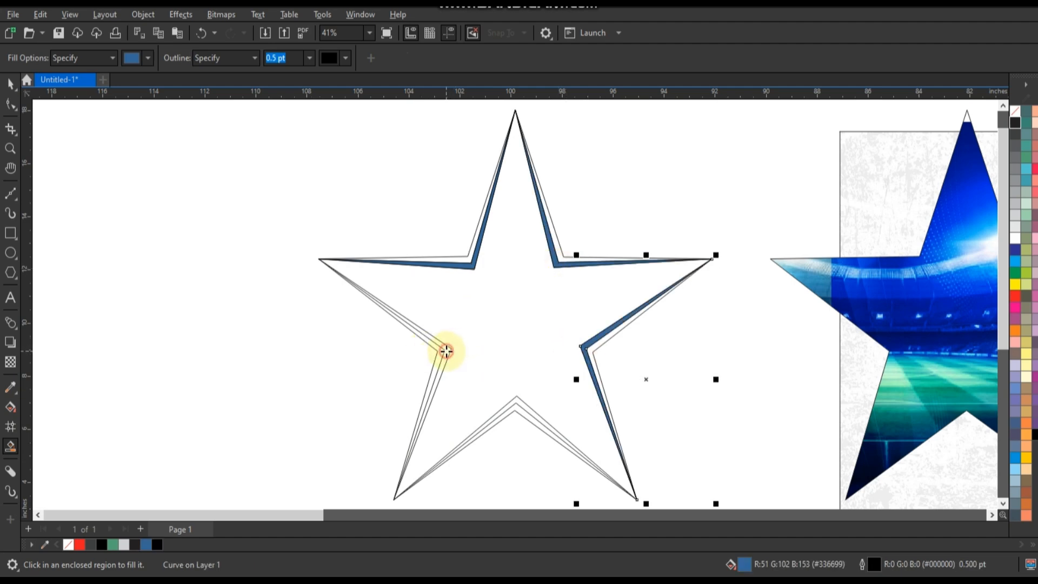
left_click(446, 351)
Delete the outermost plain star and Smart Fill the bottom band between the two remaining outlines with #336699
left_click(11, 84)
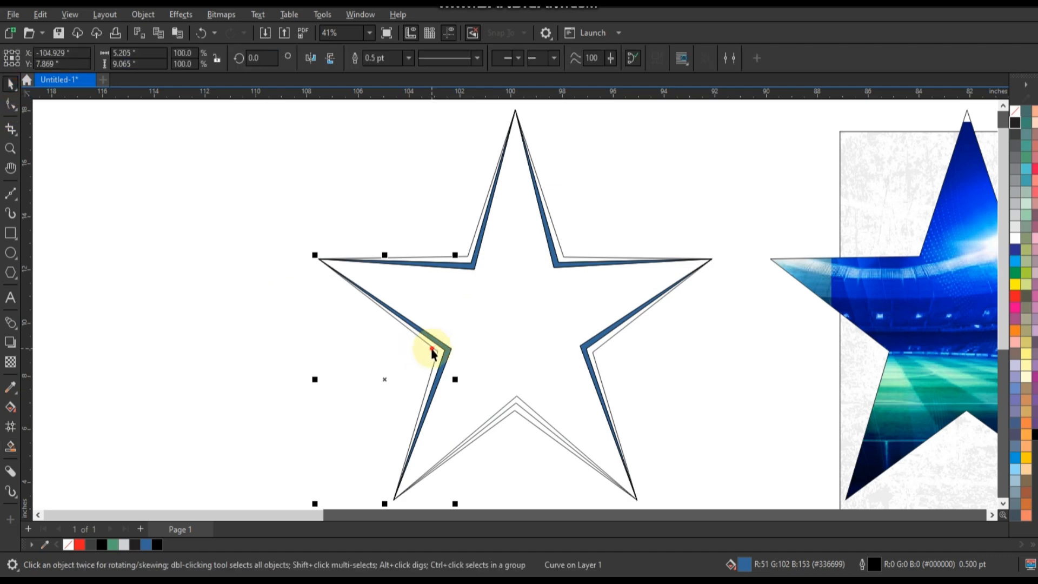
left_click(432, 357)
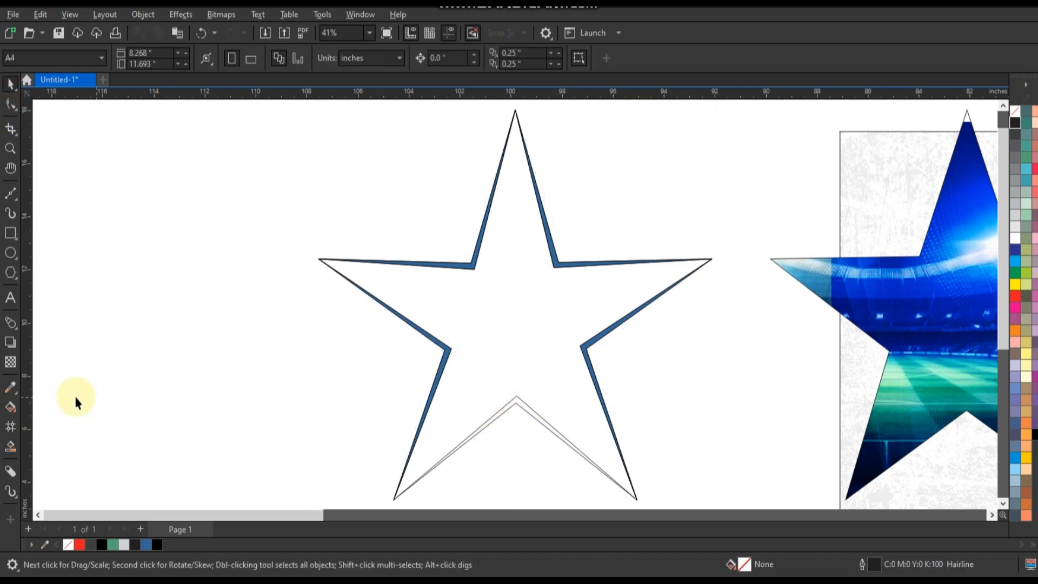
left_click(11, 446)
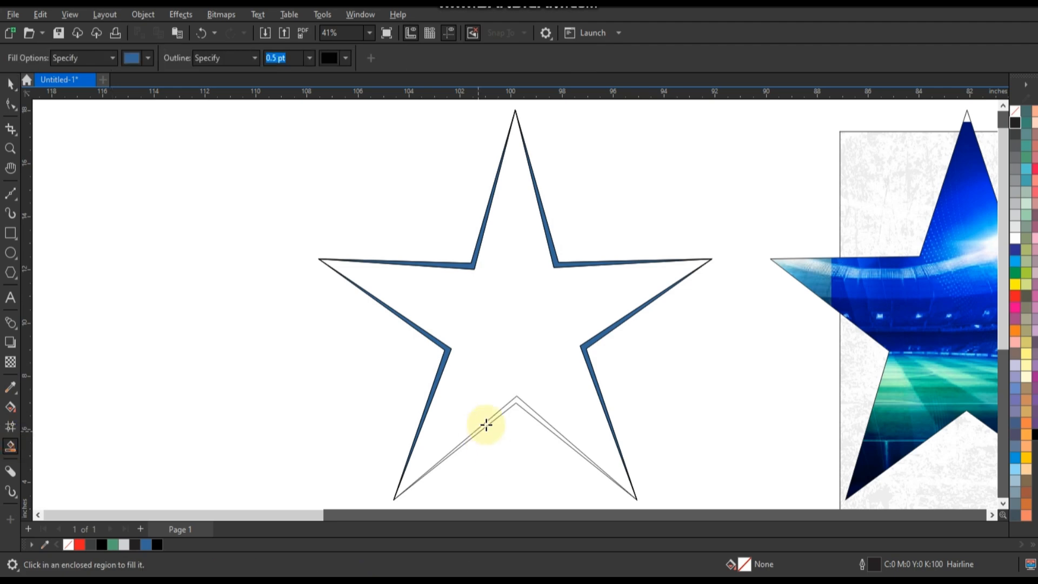
left_click(517, 402)
Delete the two remaining guide stars, keeping only the five filled bands
left_click(11, 84)
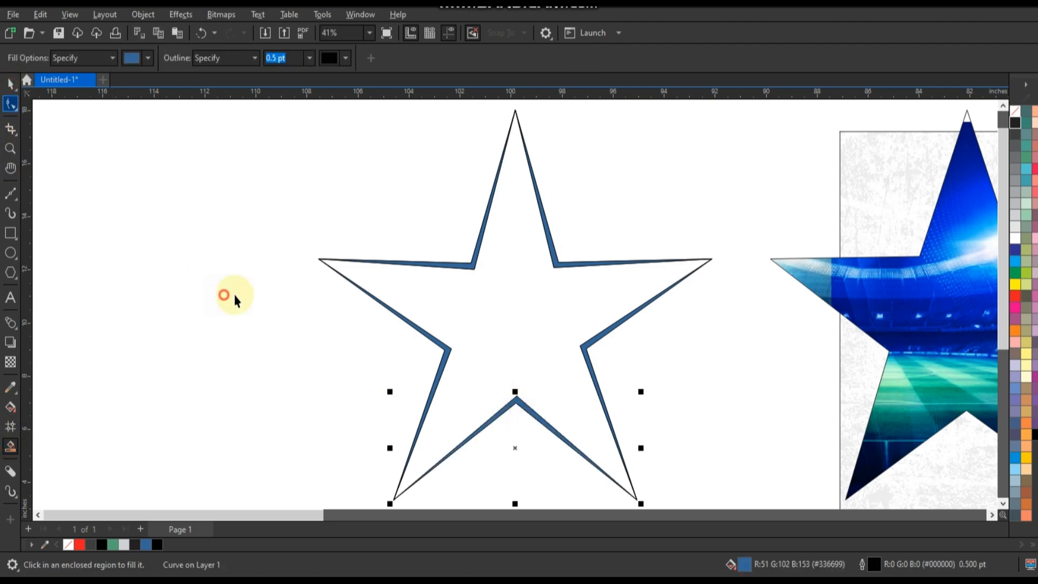
left_click(584, 363)
left_click(536, 346)
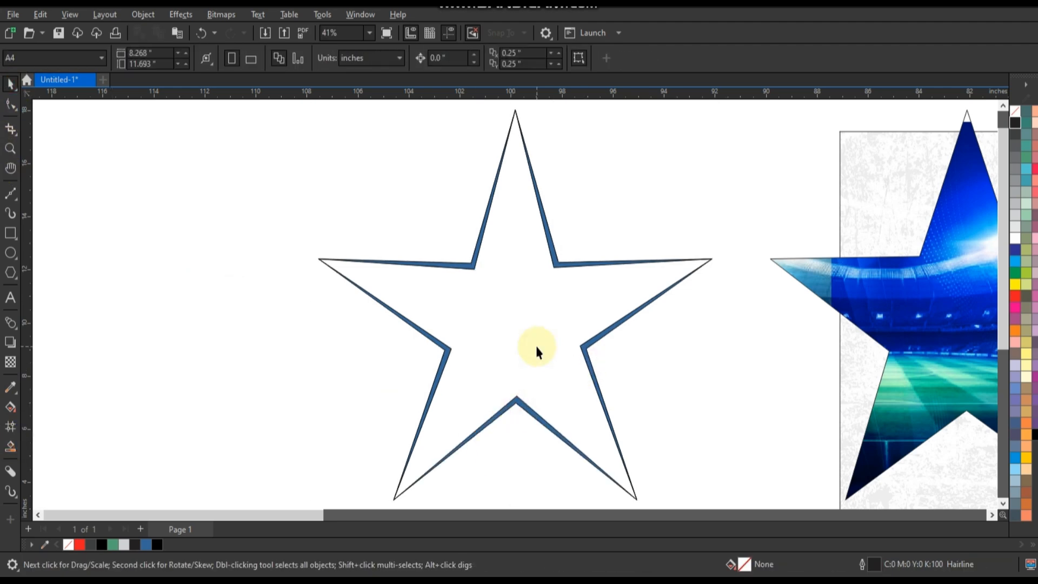
Group the five star bands and fill them with white
scroll(535, 346, "down", 1)
left_click_drag(387, 176, 671, 467)
left_click(1018, 242)
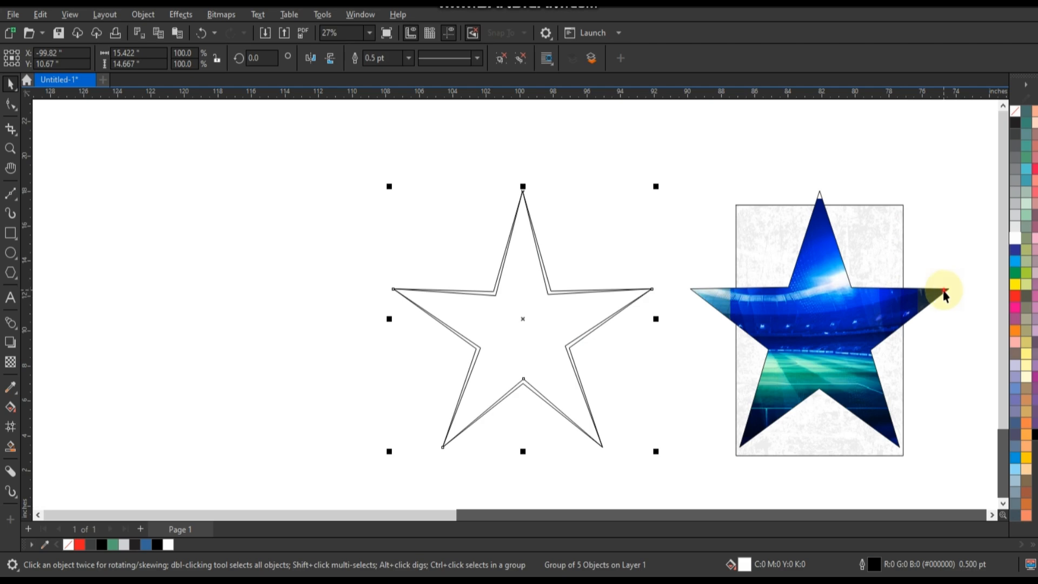
Align the white band group to the centre of the stadium star on the poster
left_click_drag(944, 292, 945, 291)
key("shift+F2")
left_click(650, 348)
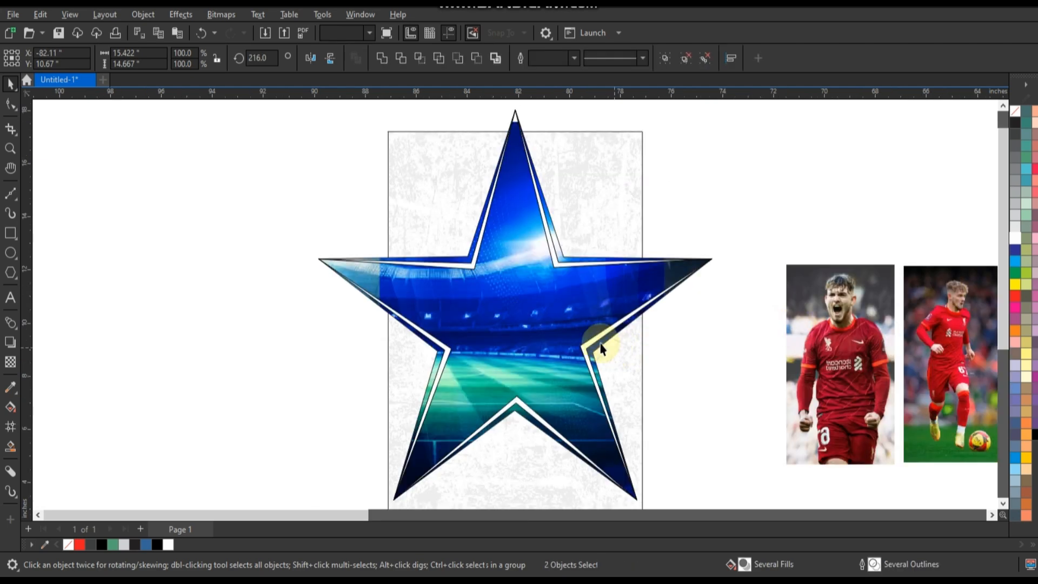
Ungroup the five white bands on the stadium star
left_click(598, 340)
left_click(498, 60)
left_click(706, 166)
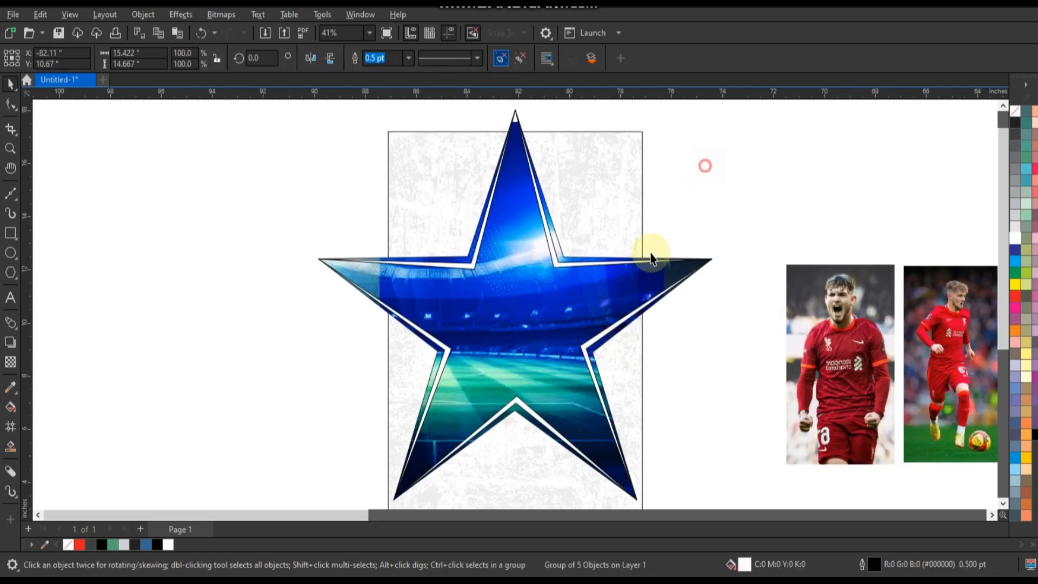
Apply a linear fountain transparency to the right-hand side band, fading outward from the star's centre
left_click(602, 334)
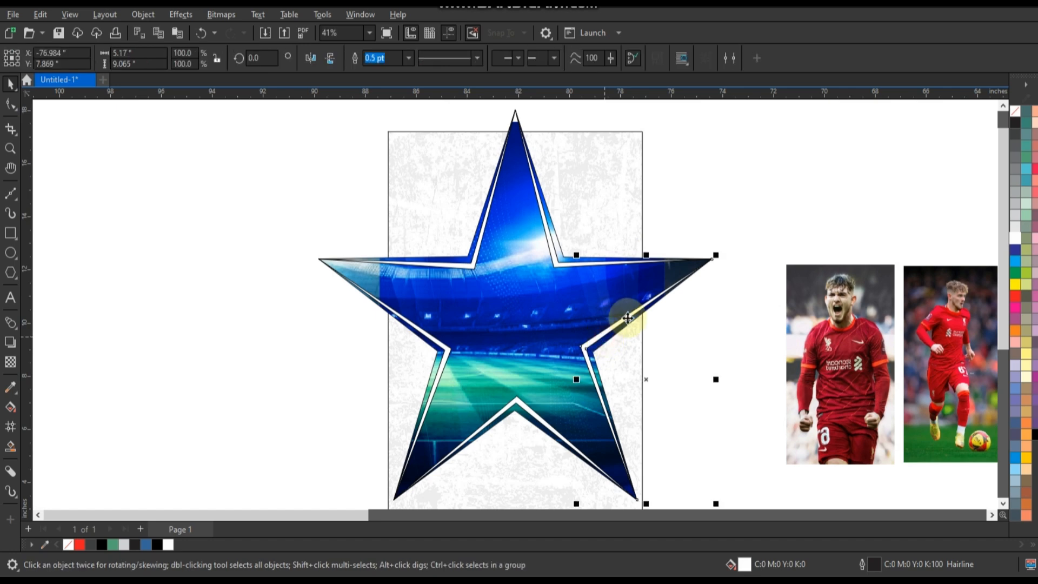
left_click(11, 364)
left_click_drag(563, 343, 650, 373)
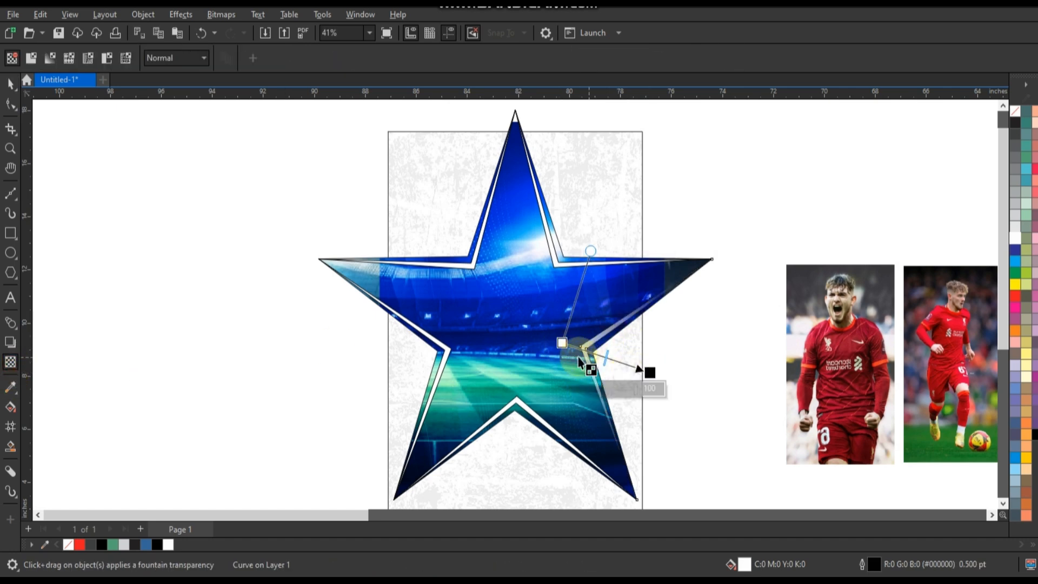
Refine the right-hand band's transparency start point and fade the other four bands outward with linear fountain transparencies
mouse_move(563, 343)
left_mouse_down()
mouse_move(576, 344)
mouse_move(567, 341)
left_mouse_up()
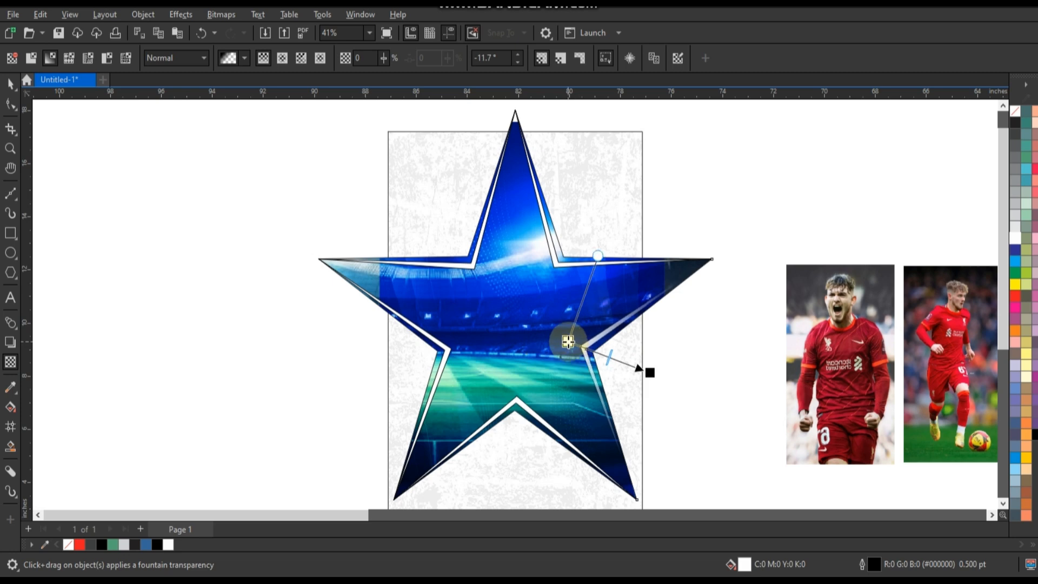
left_click(450, 354)
left_click_drag(393, 352, 368, 354)
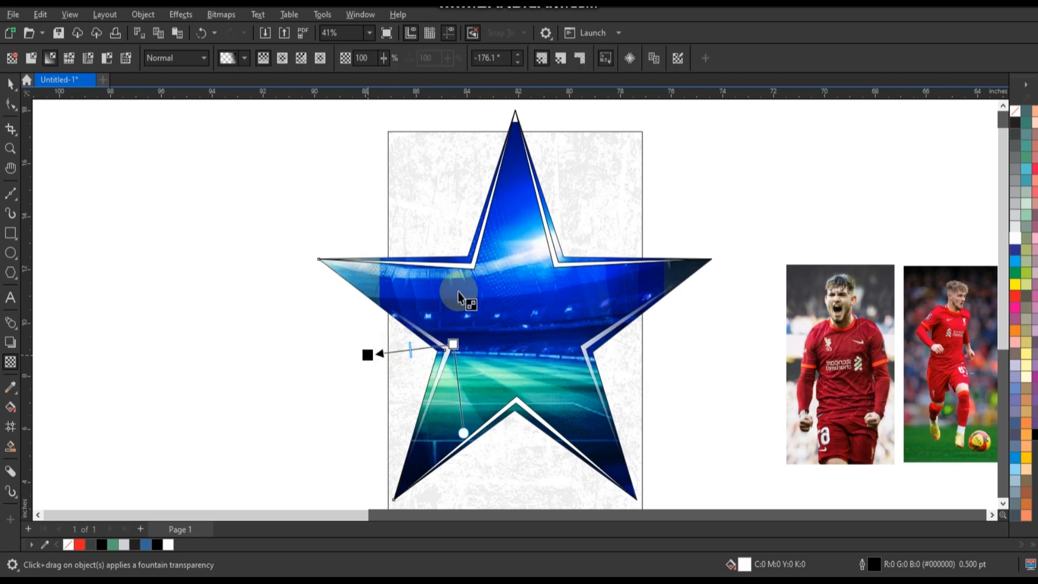
left_click_drag(473, 266, 439, 196)
left_click(559, 267)
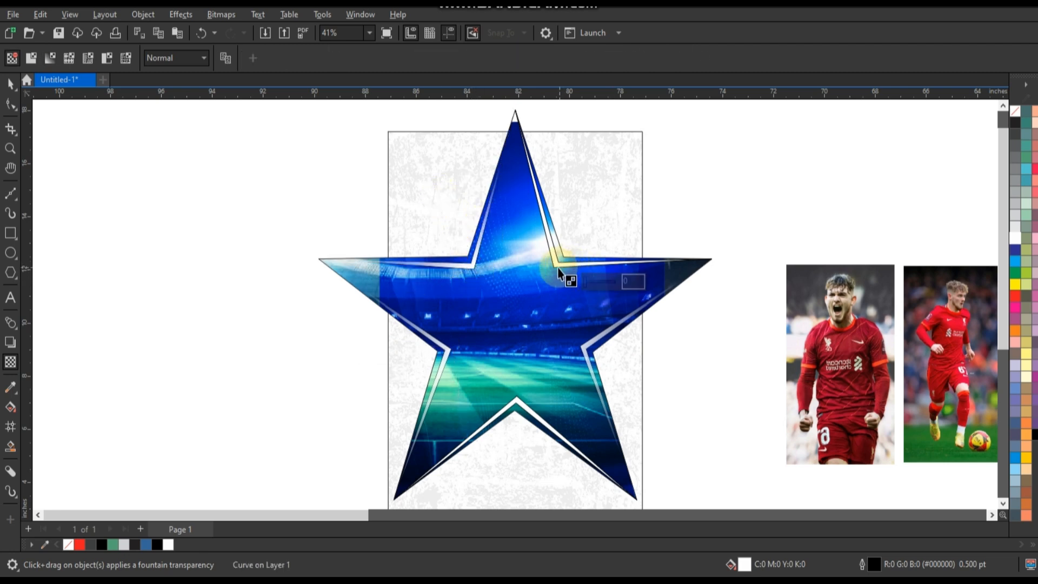
left_click_drag(552, 264, 582, 213)
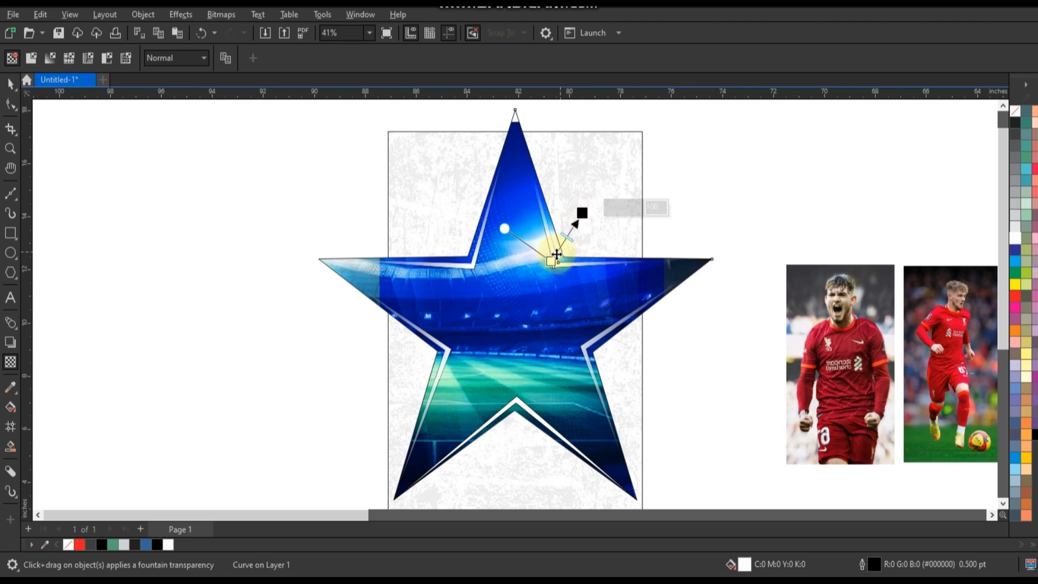
left_click_drag(517, 399, 518, 465)
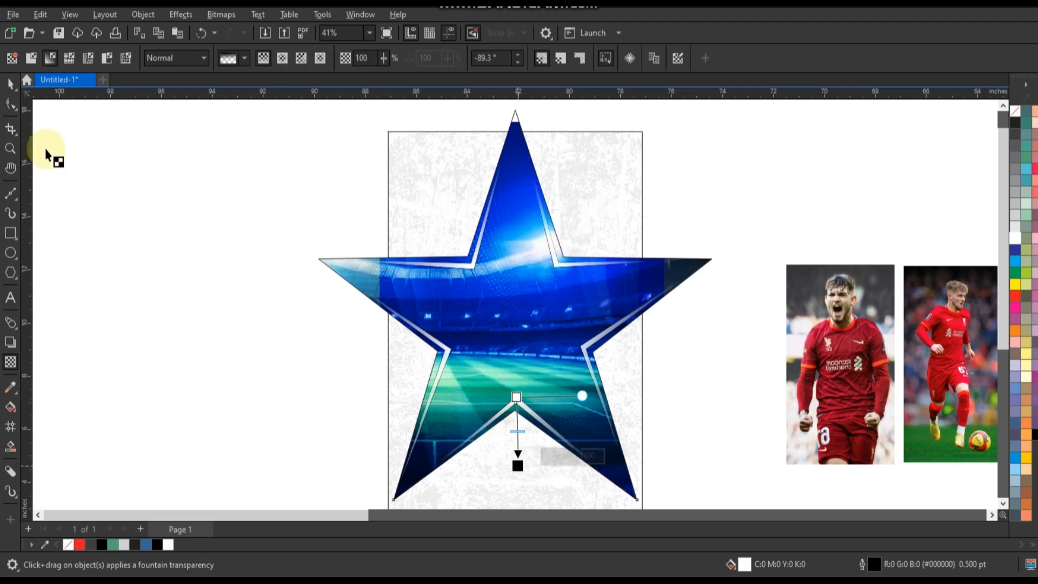
Remove the outlines from the stadium star and its five white bands
left_click(11, 84)
scroll(262, 274, "down", 2)
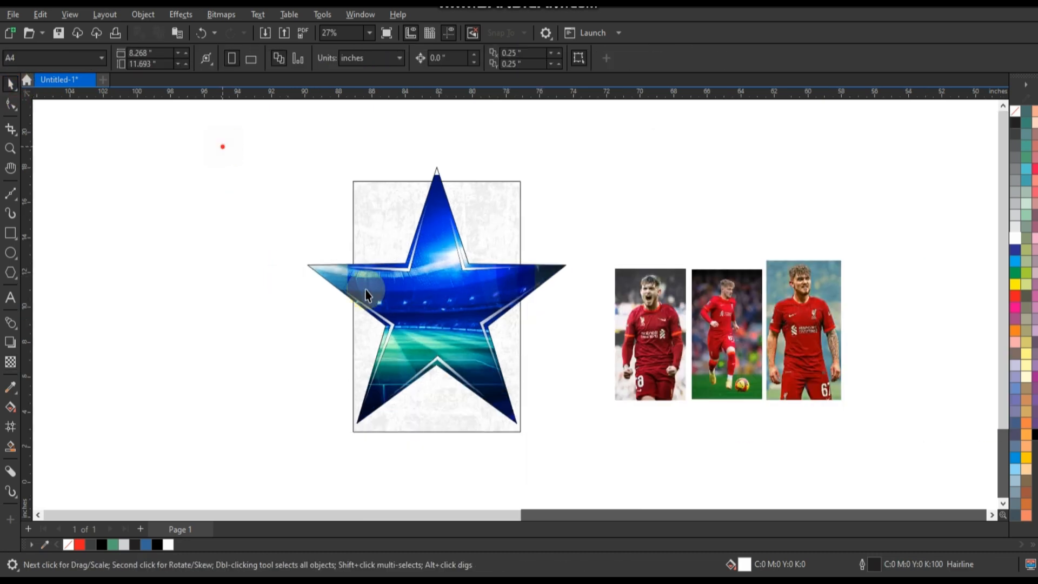
left_click_drag(223, 146, 579, 459)
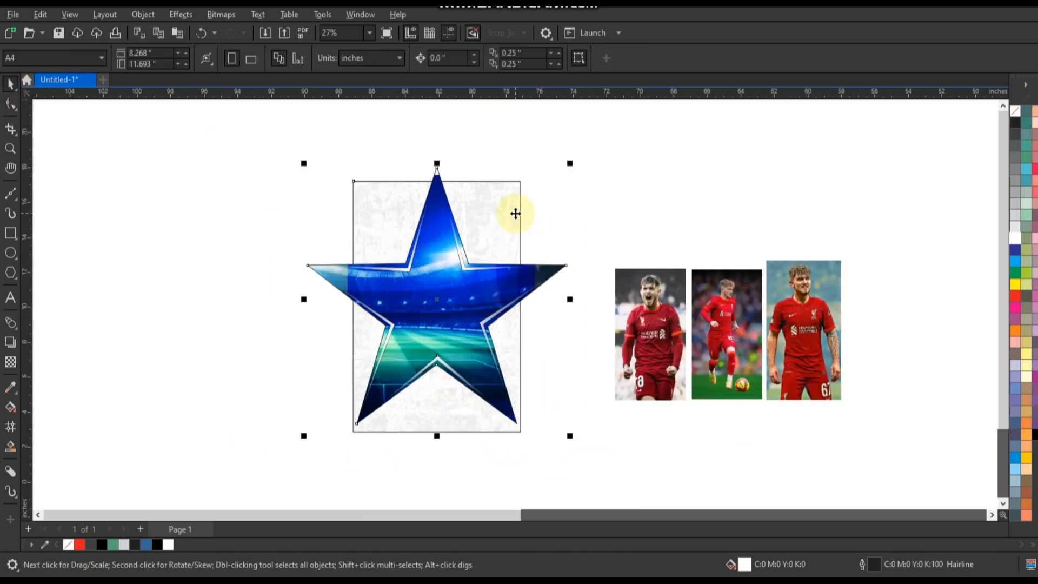
right_click(1017, 116)
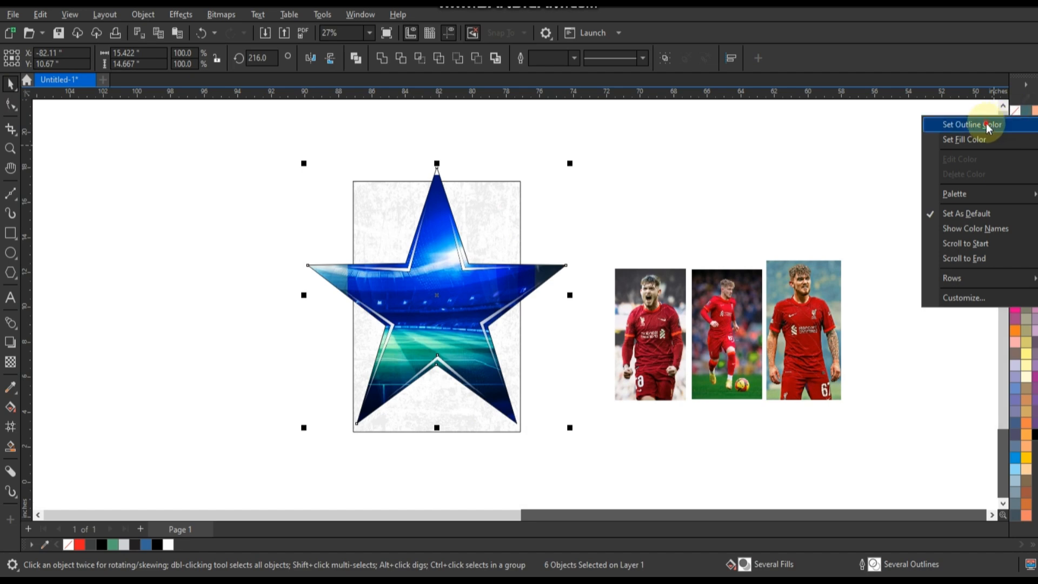
left_click(995, 124)
left_click(734, 144)
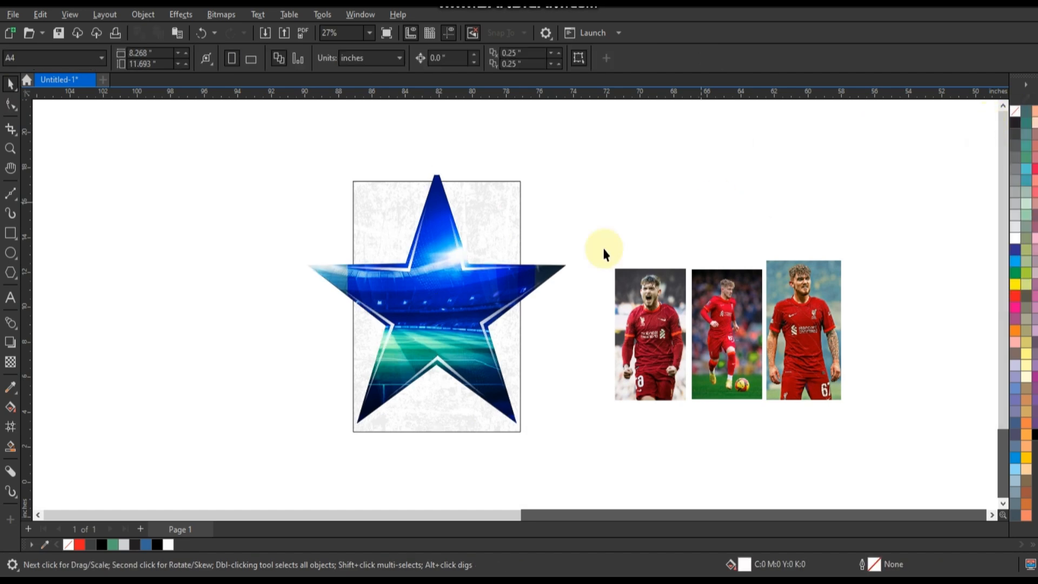
Place the shouting player's cutout in front of the star on the poster's left side, enlarged to about 63%
left_click(11, 148)
left_click_drag(302, 162, 827, 440)
left_click_drag(291, 226, 302, 162)
left_click(10, 84)
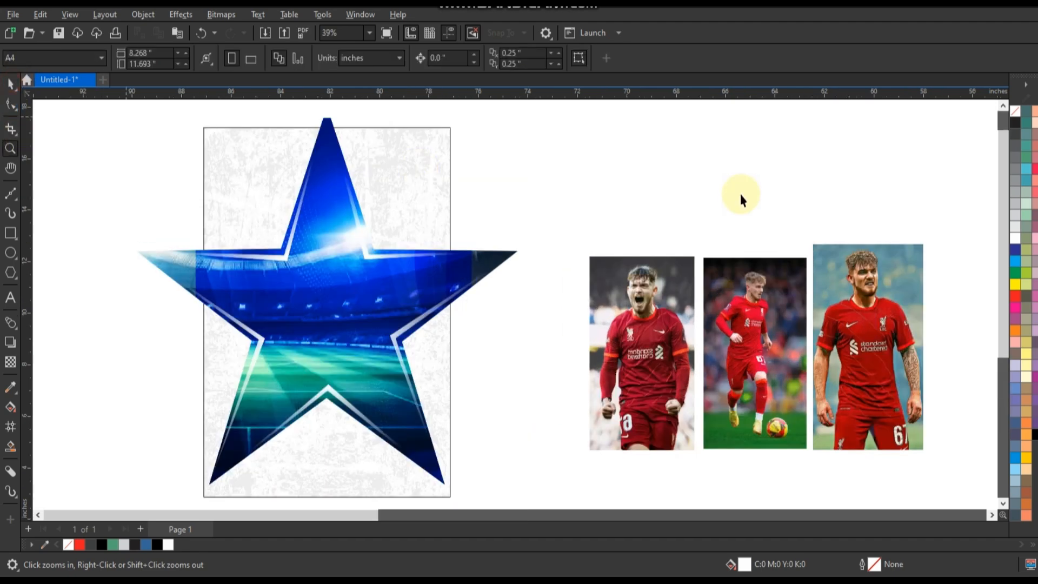
left_click(659, 336)
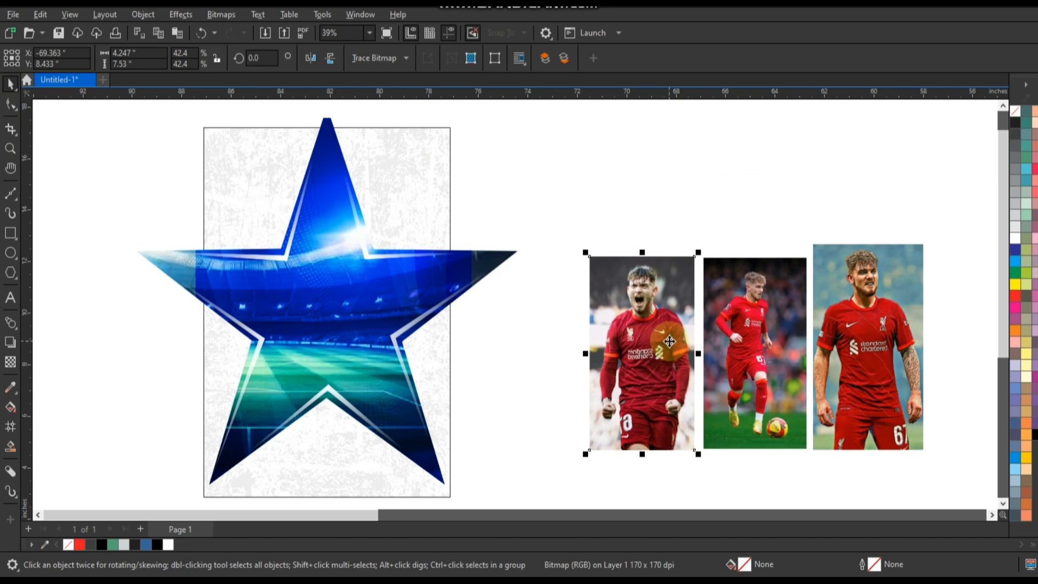
left_click_drag(670, 341, 310, 266)
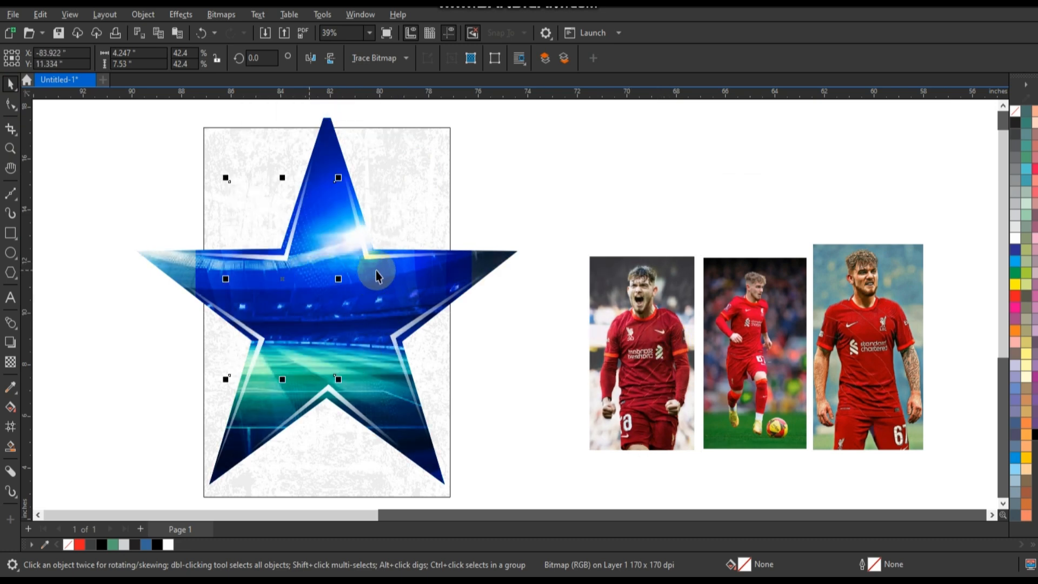
key("ctrl+Home")
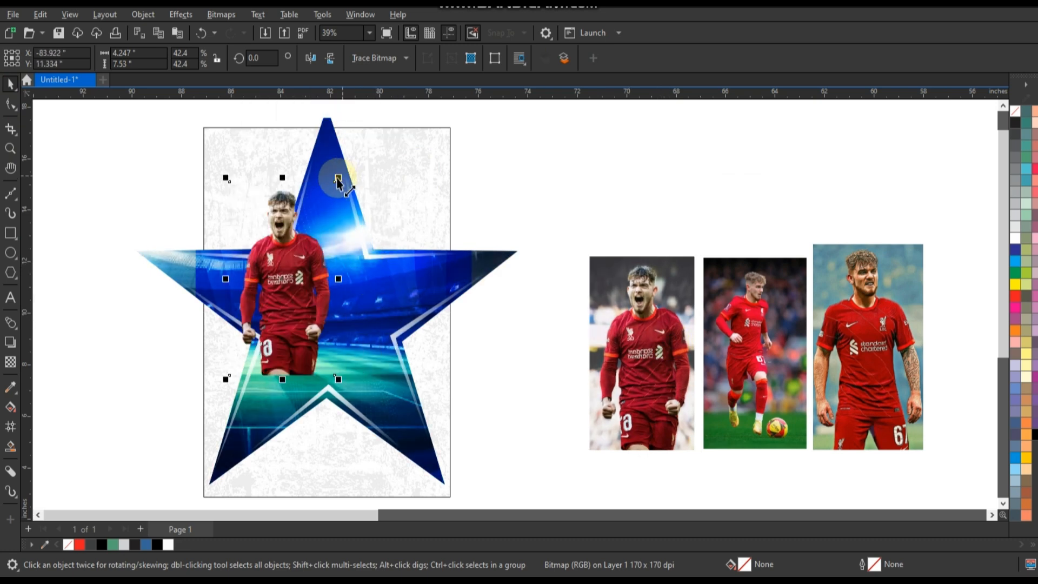
left_click_drag(342, 181, 387, 137)
left_click_drag(333, 213, 325, 263)
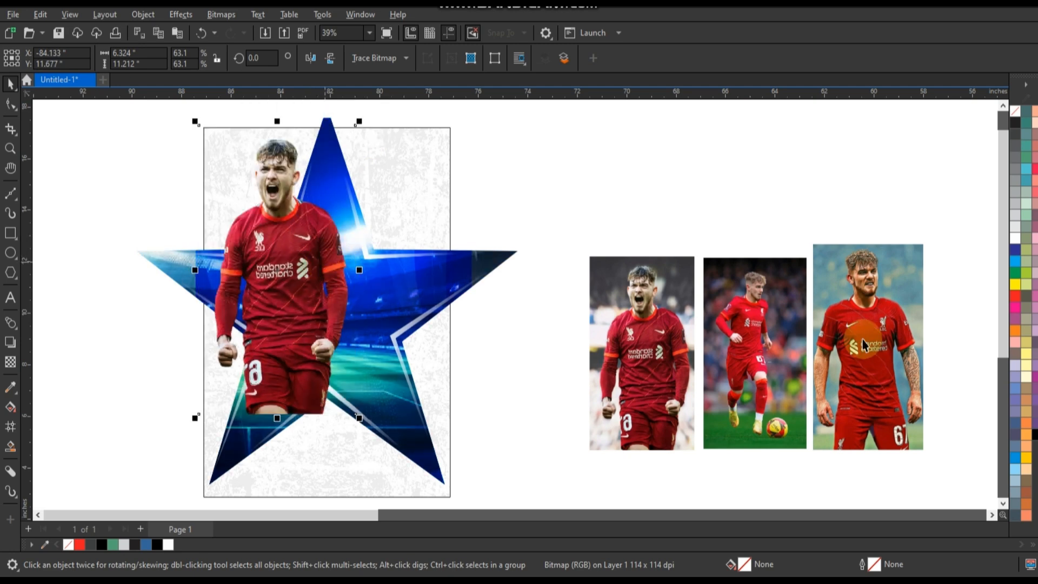
Bring the number 67 standing player's cutout to the front on the poster's right side, scaled to about 53%
left_click_drag(871, 339, 429, 278)
key("shift+Page_Up")
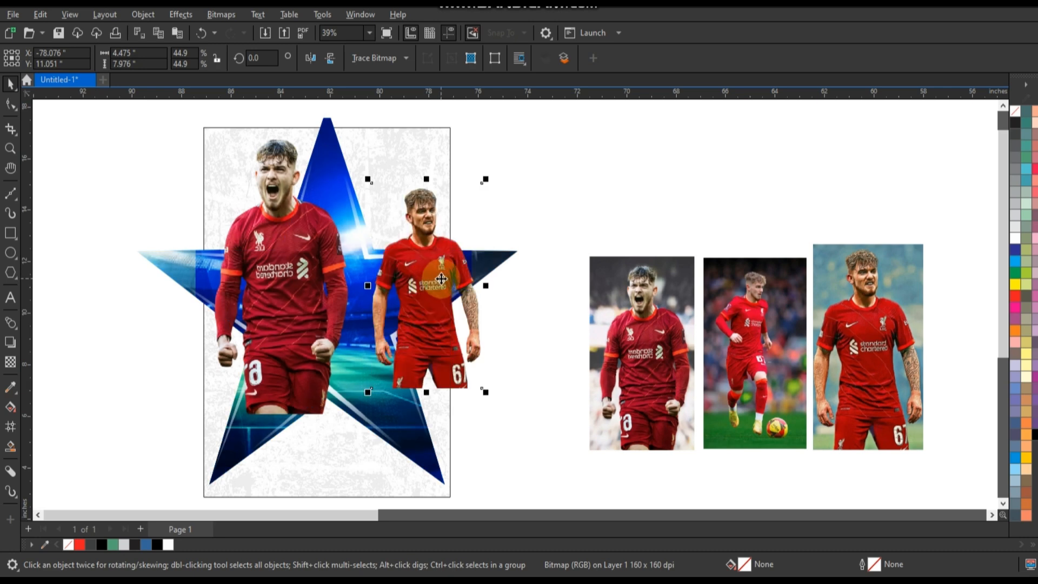
left_click_drag(478, 182, 499, 163)
left_click_drag(426, 276, 397, 287)
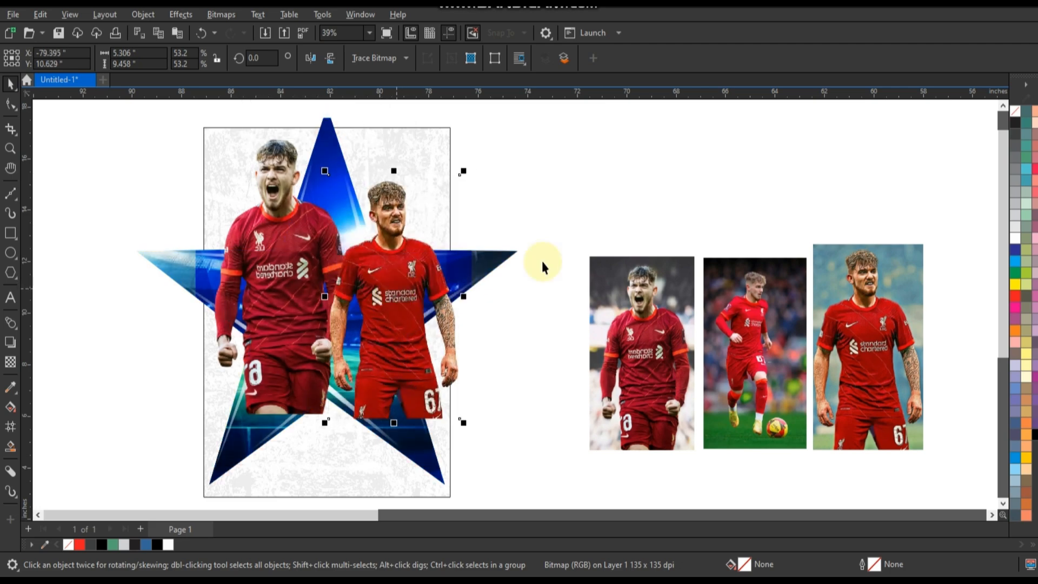
left_click(544, 259)
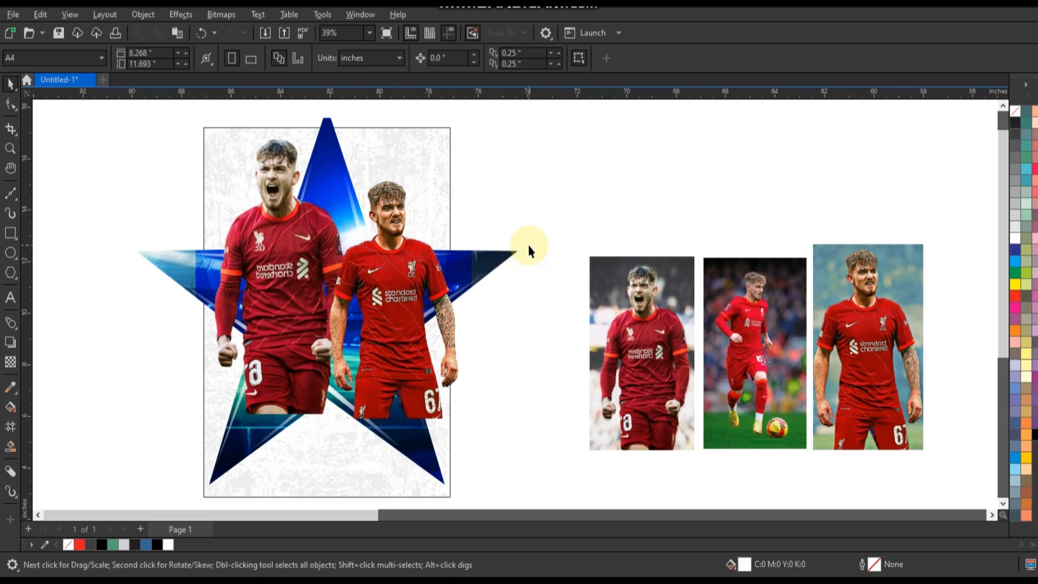
Place the dribbling player's cutout at the poster's lower centre in front of the others, scaled to about 50%
left_click_drag(758, 358, 328, 379)
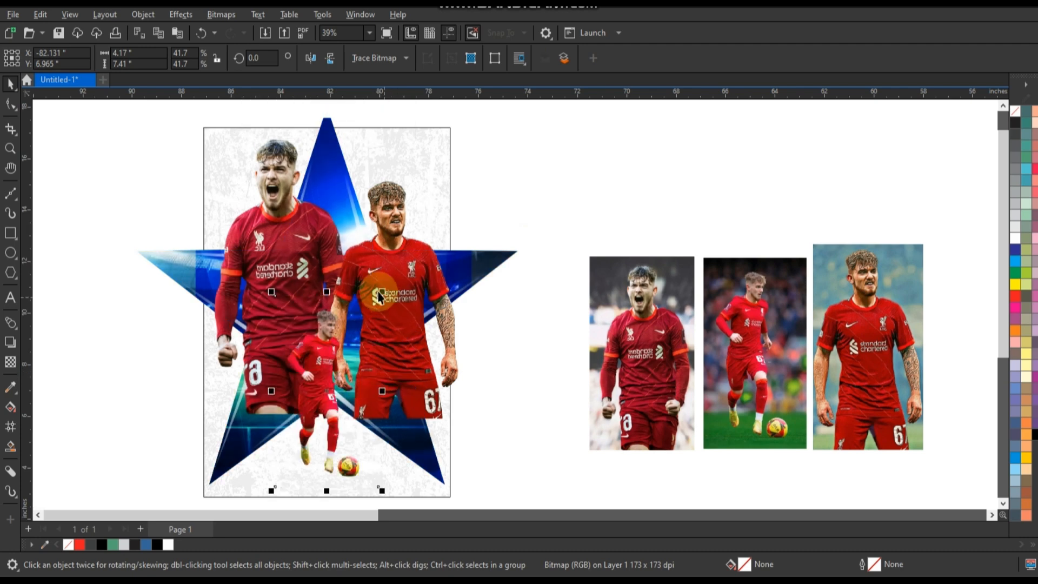
left_click_drag(382, 292, 398, 276)
left_click_drag(332, 354, 334, 347)
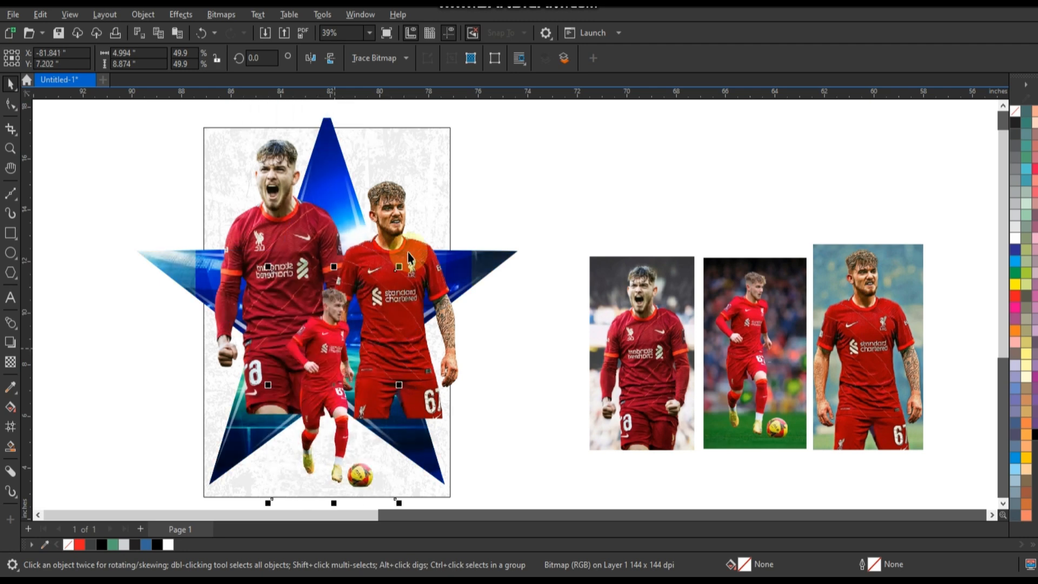
Reduce the right-hand standing player to about 48% and nudge the shouting player slightly left and down
left_click(401, 211)
mouse_move(462, 172)
left_mouse_down()
mouse_move(461, 206)
mouse_move(457, 184)
left_mouse_up()
left_click_drag(397, 216, 401, 217)
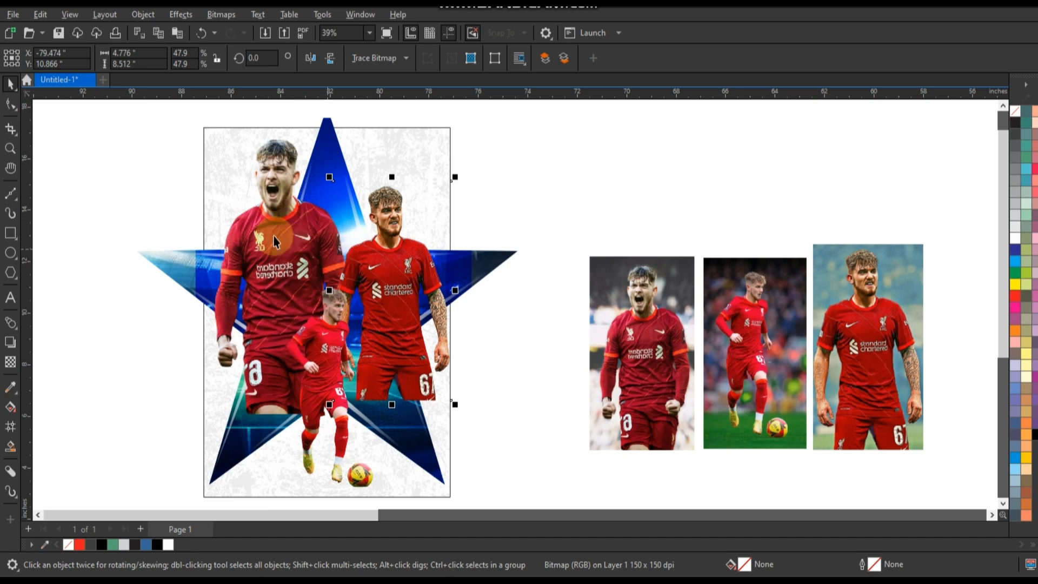
left_click(269, 238)
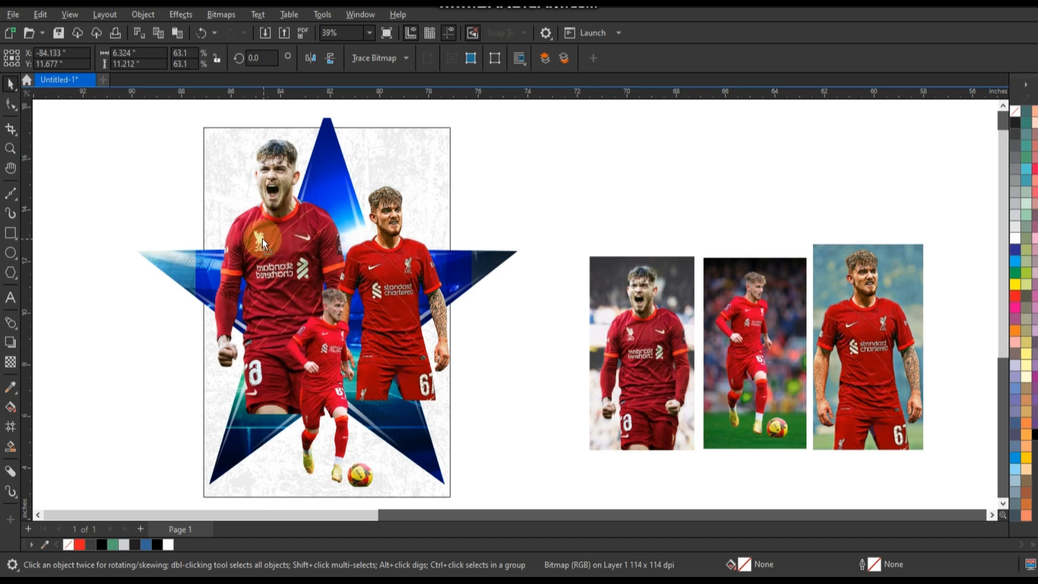
left_click_drag(262, 239, 262, 243)
Adjust the shouting player's image to brightness 3, contrast 30 and intensity 1
scroll(313, 239, "up", 1)
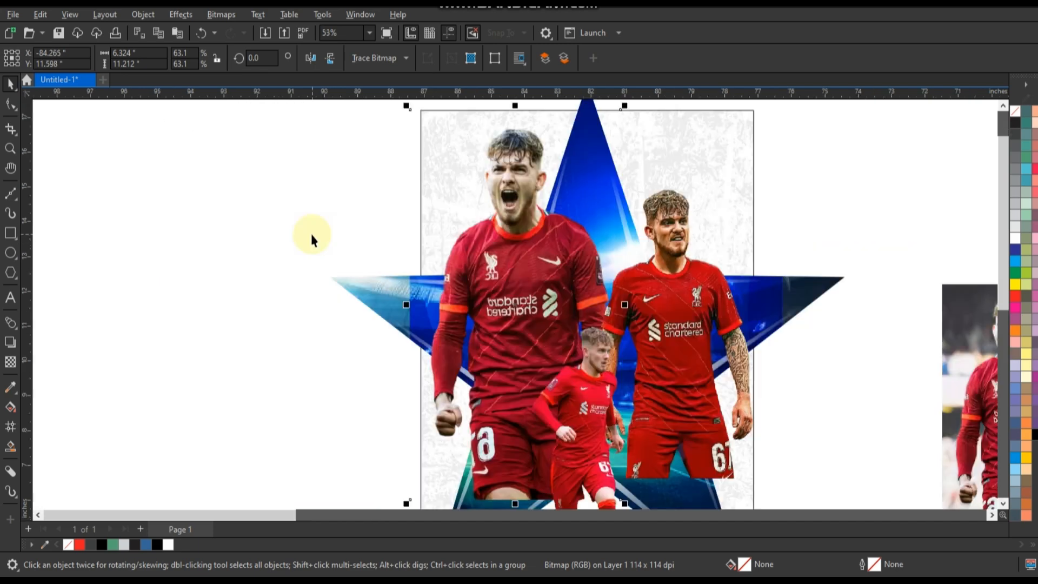
left_click(191, 16)
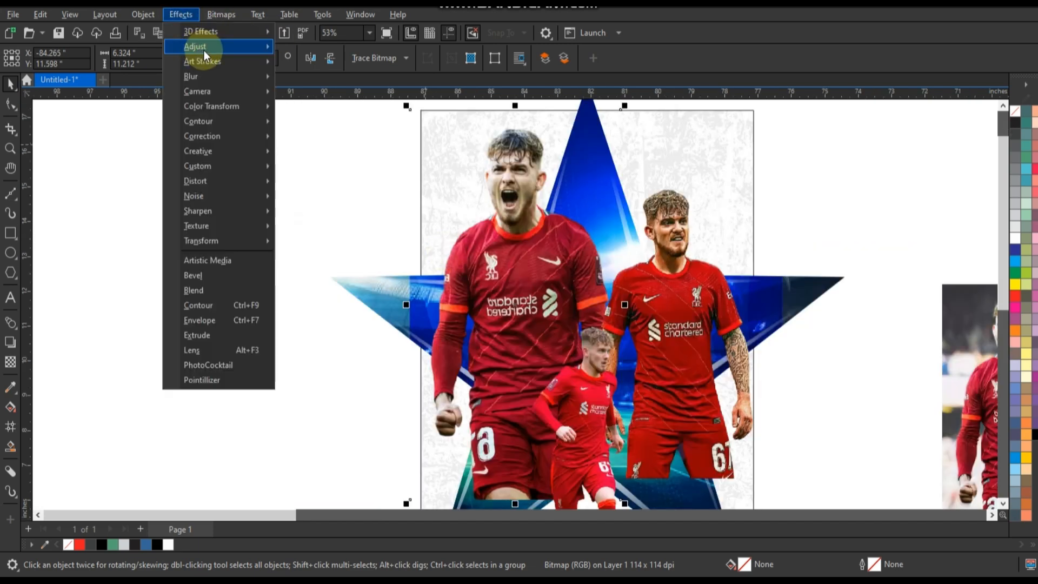
mouse_move(203, 50)
left_click(317, 152)
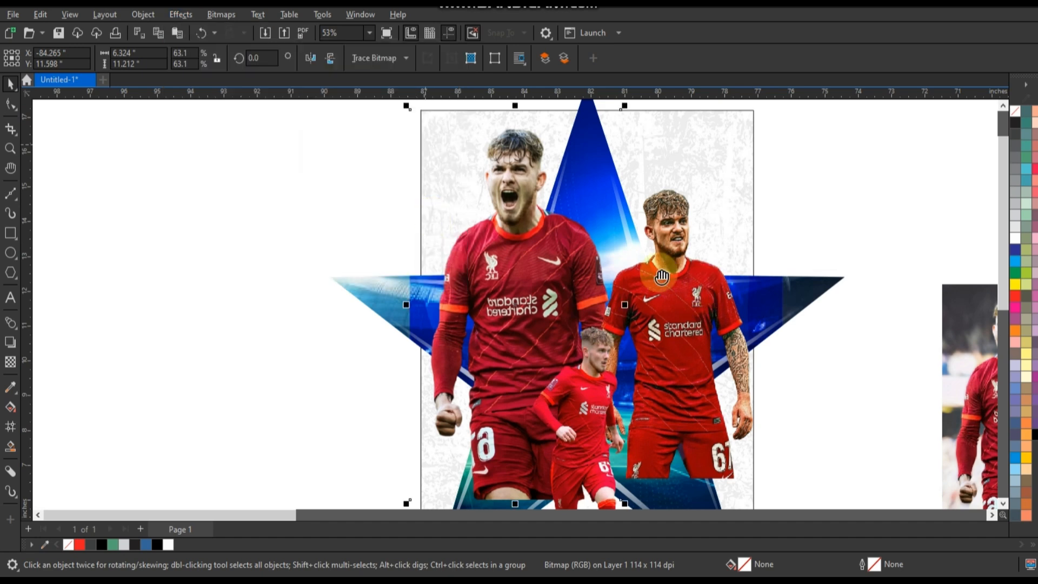
left_click_drag(778, 216, 805, 217)
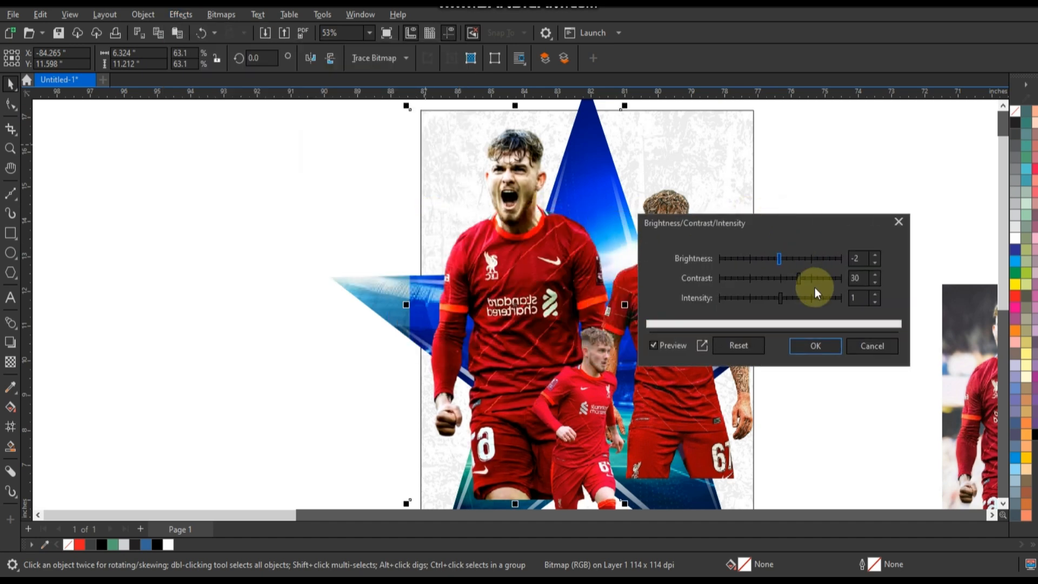
left_click(783, 259)
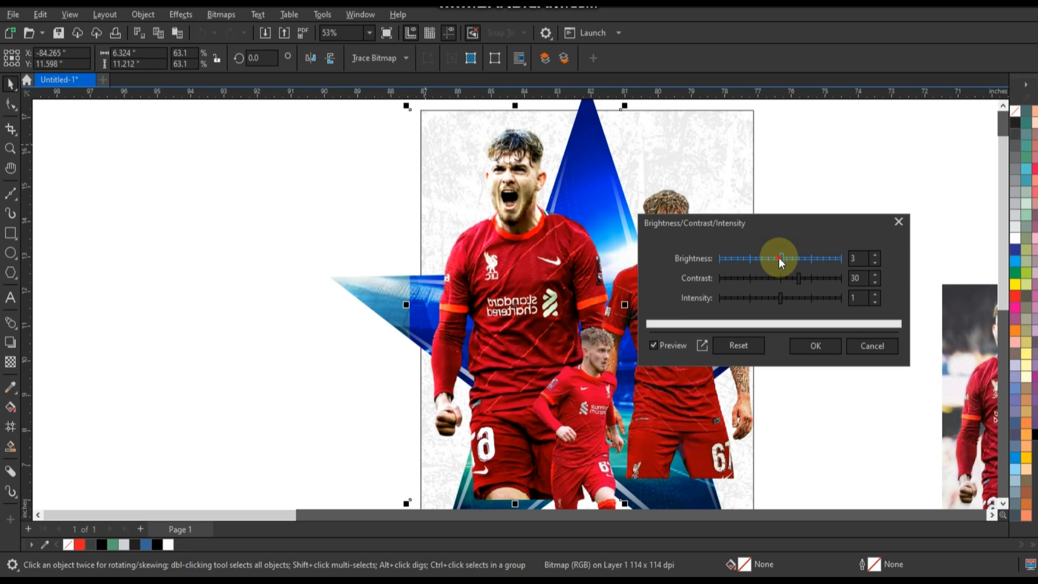
left_click(800, 344)
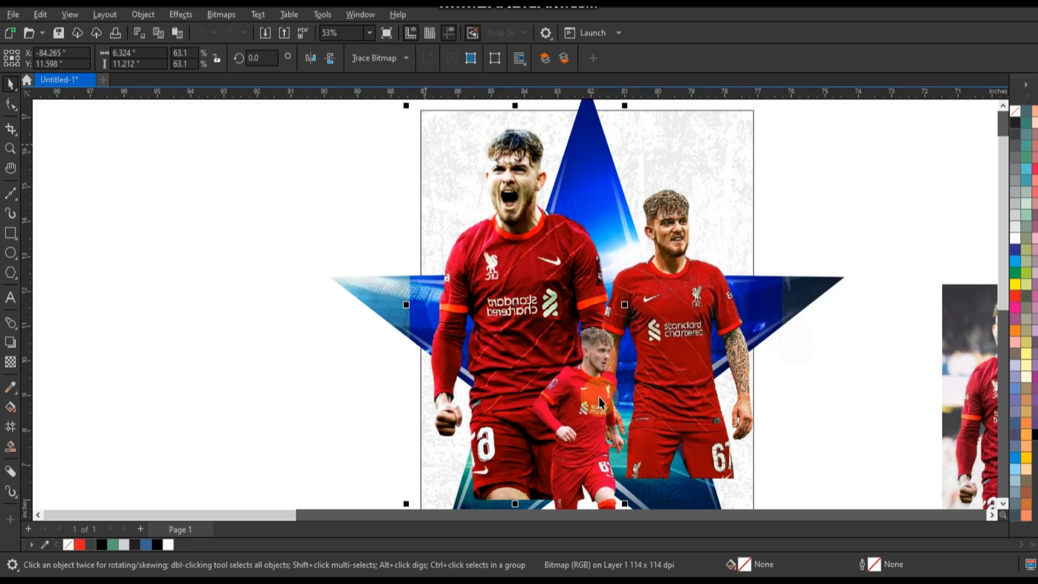
Adjust the dribbling player's image with brightness -3, intensity 1 and stronger contrast
left_click(599, 403)
key("shift+F2")
left_click(181, 14)
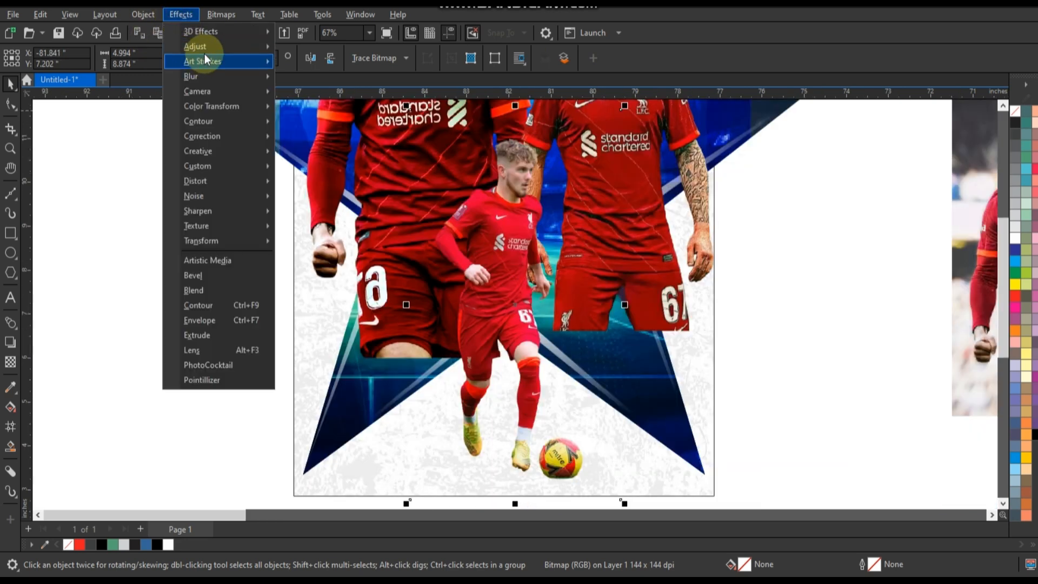
mouse_move(213, 51)
left_click(328, 153)
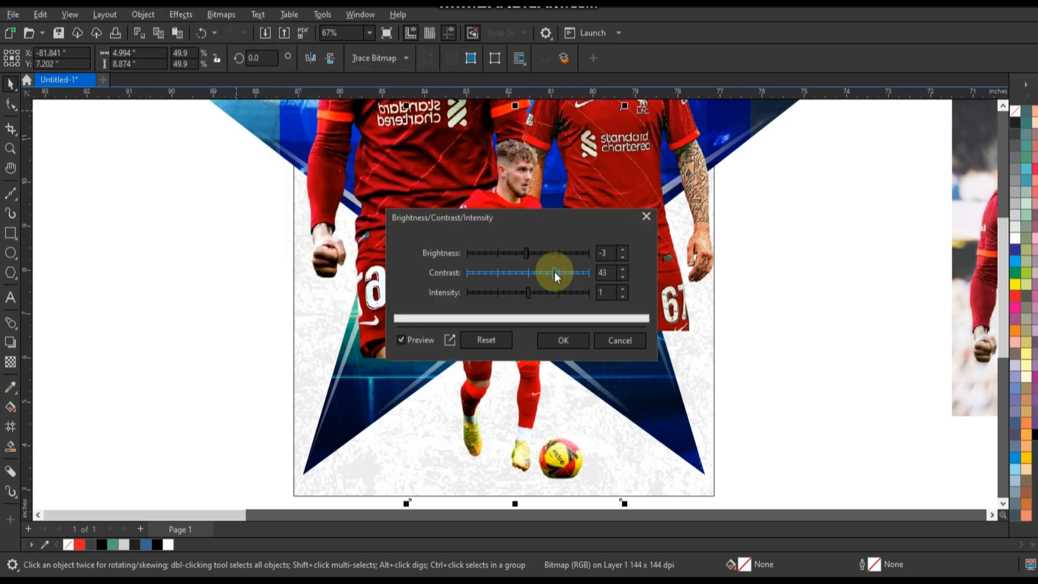
left_click_drag(554, 272, 551, 271)
left_click(560, 340)
scroll(238, 355, "down", 2)
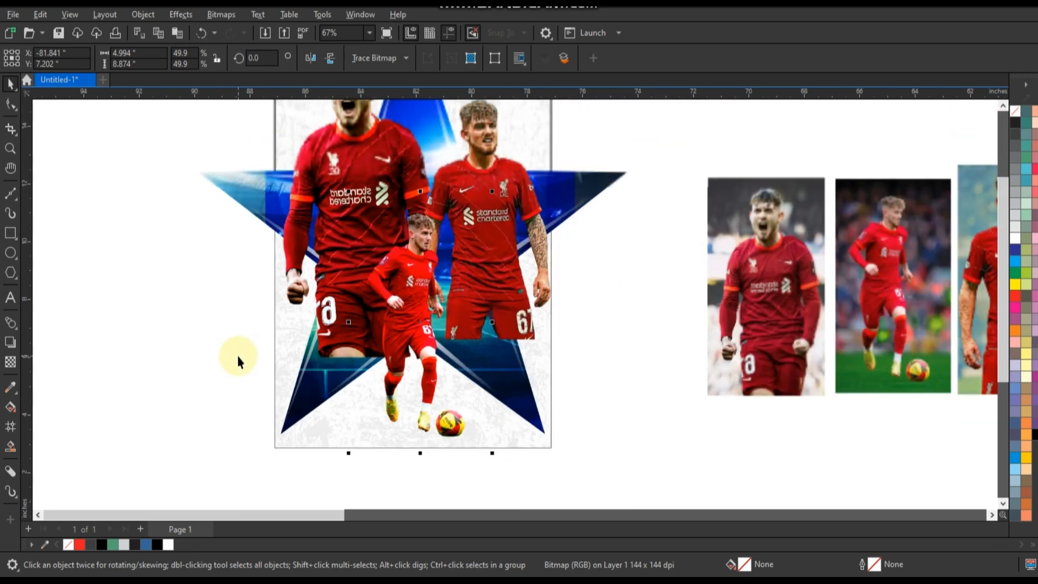
left_click(774, 402)
scroll(775, 401, "down", 2)
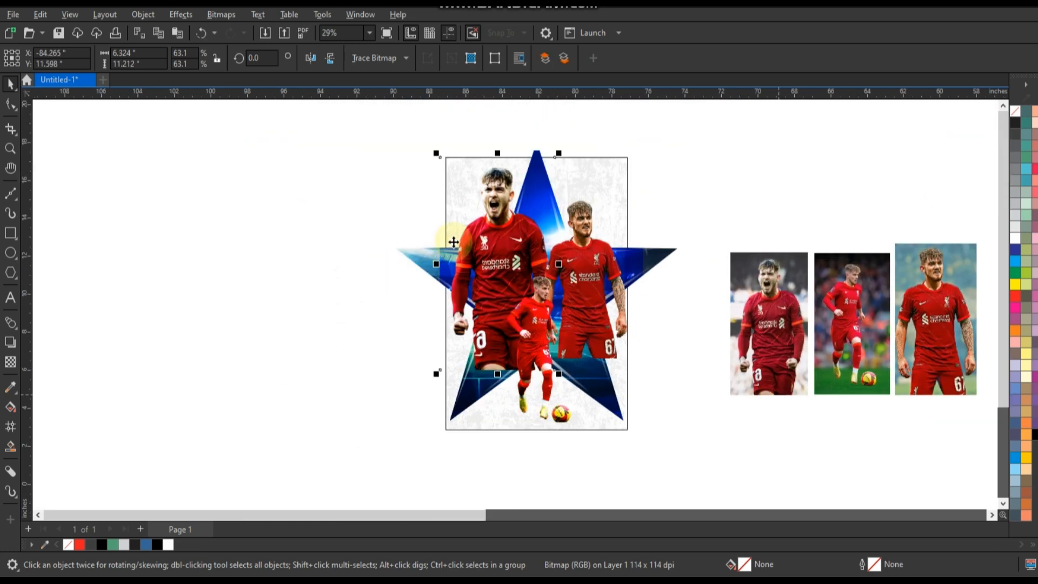
left_click(10, 148)
left_click_drag(372, 161, 643, 375)
left_click(9, 85)
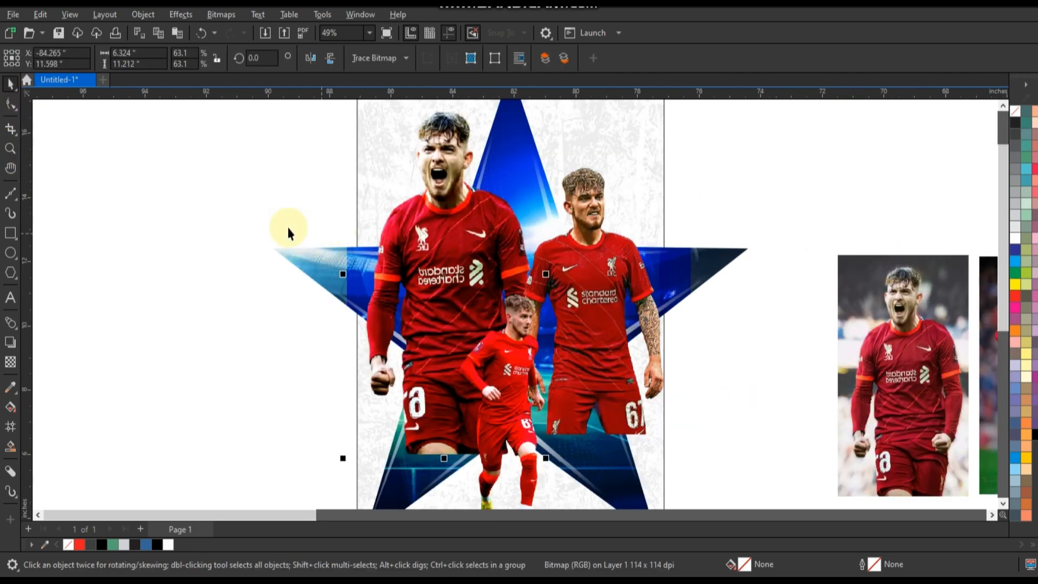
left_click(436, 231)
left_click_drag(402, 230, 252, 238)
key("ctrl+z")
key("ctrl+z")
Place a copy of the shouting player inside the star PowerClip, keeping the original cutout in front at the same position
scroll(312, 241, "down", 1)
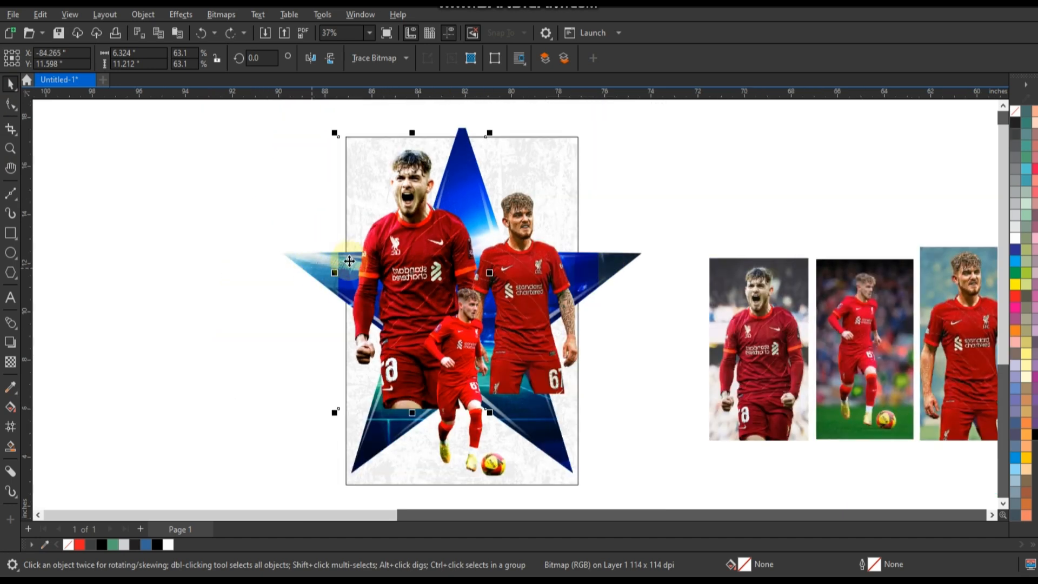
right_click(408, 223)
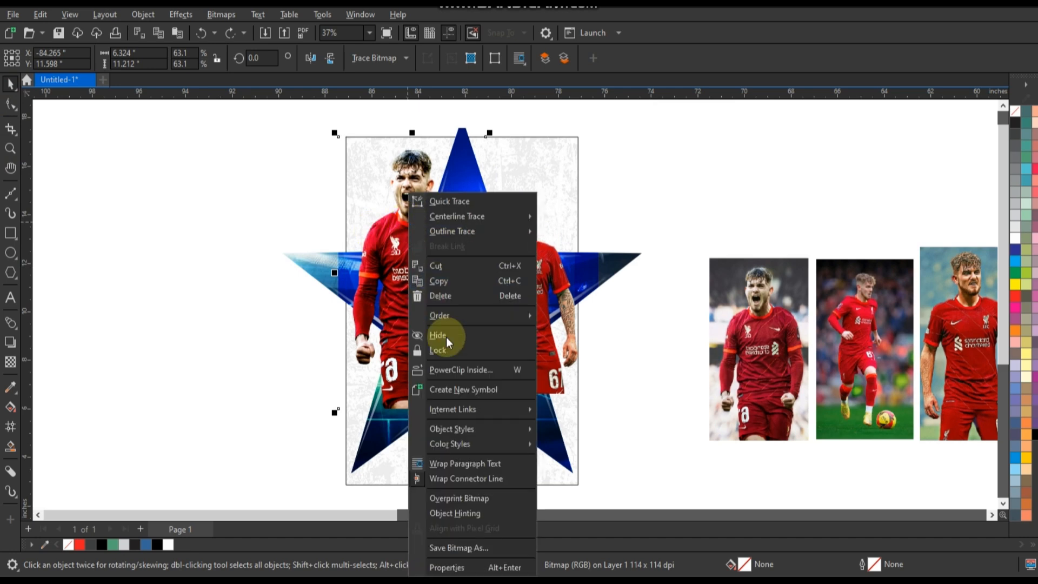
left_click(452, 367)
left_click(454, 141)
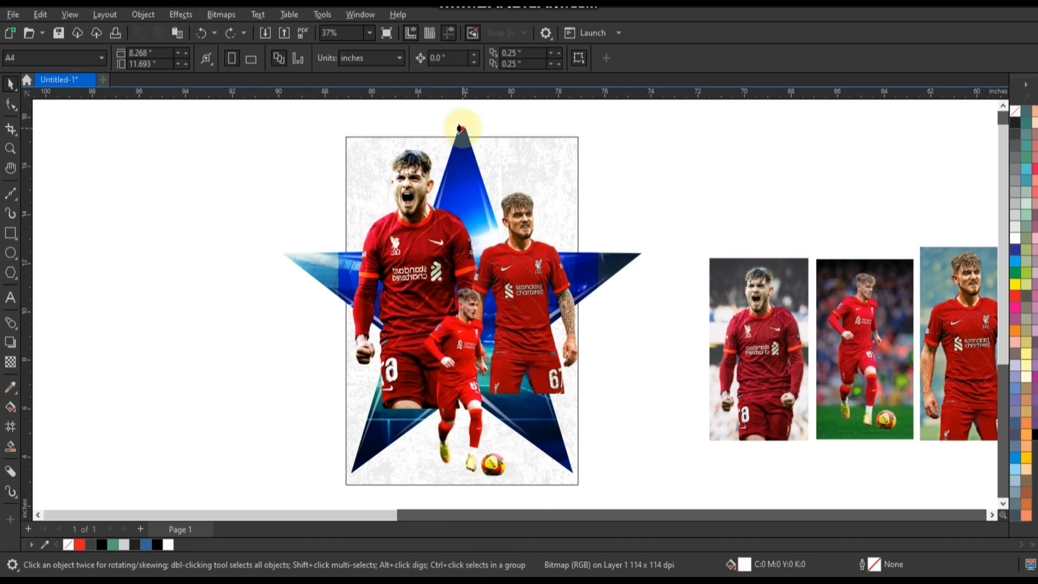
left_click(463, 128)
left_click(289, 142)
left_click_drag(419, 192, 243, 190)
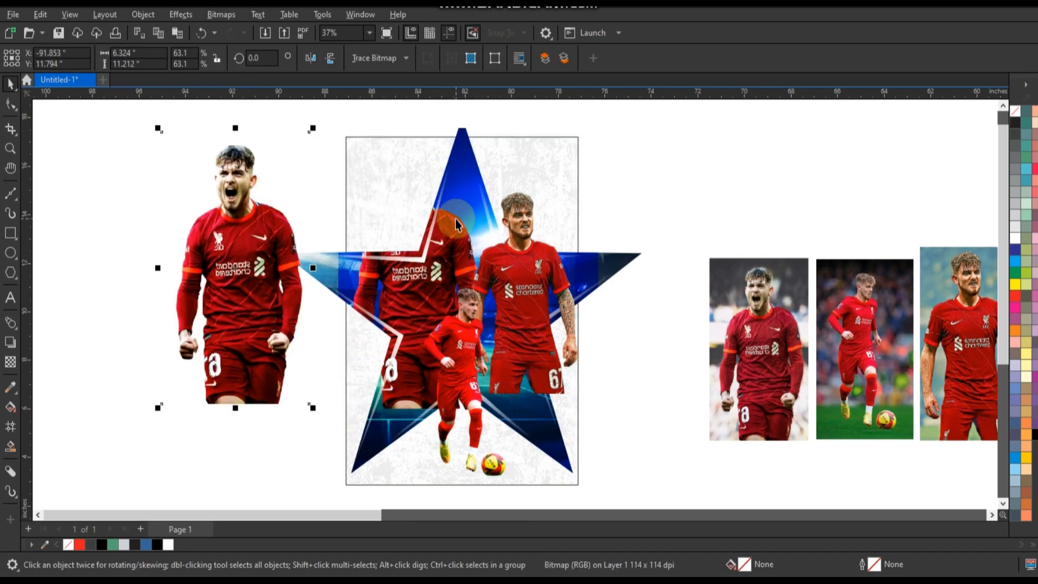
left_click_drag(455, 219, 455, 219)
Add a node on the front shouting player's lower edge and move its lower-right corner up beside the arm to trim the crop diagonally
left_click(11, 104)
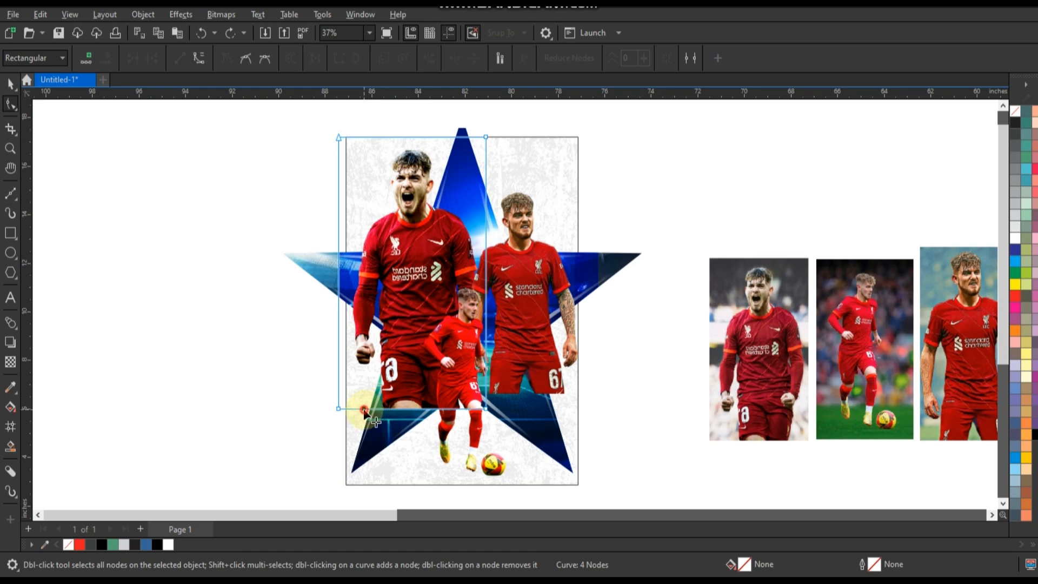
left_click(487, 411)
left_click_drag(488, 411, 481, 250)
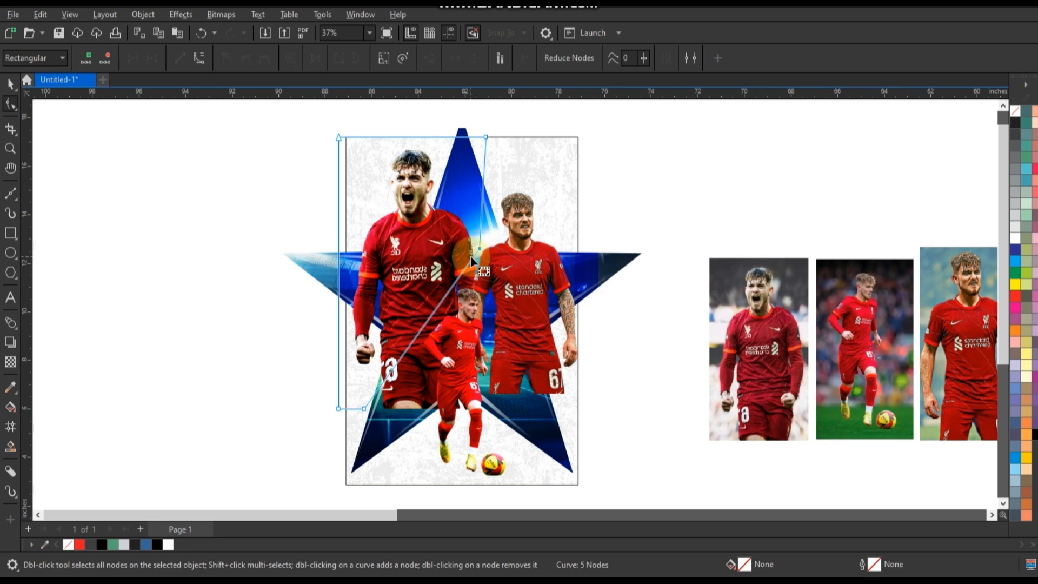
left_click(10, 84)
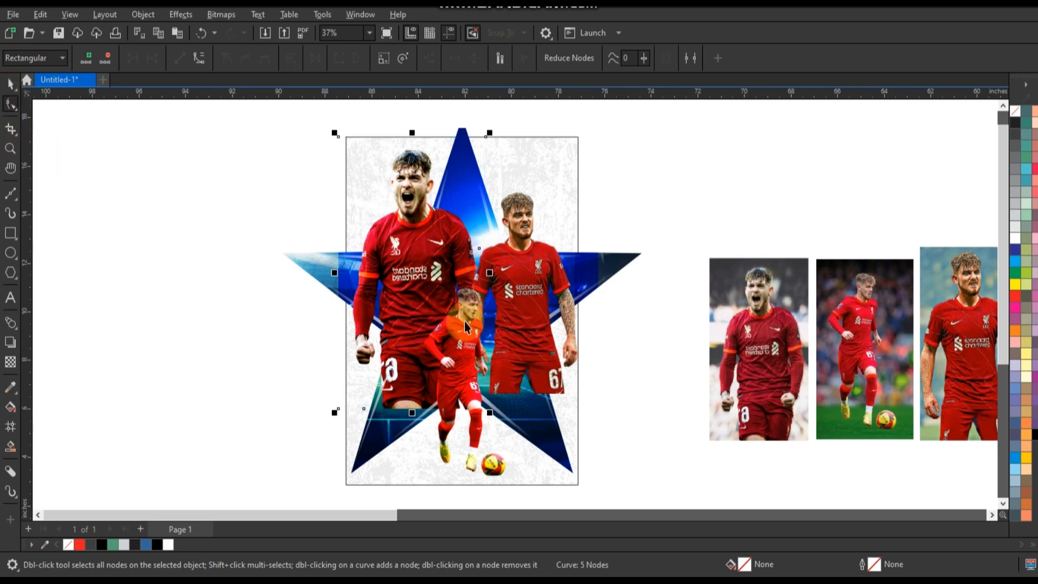
Place a copy of the right-hand standing player inside the star PowerClip, keeping the front cutout at the same position
left_click(560, 284)
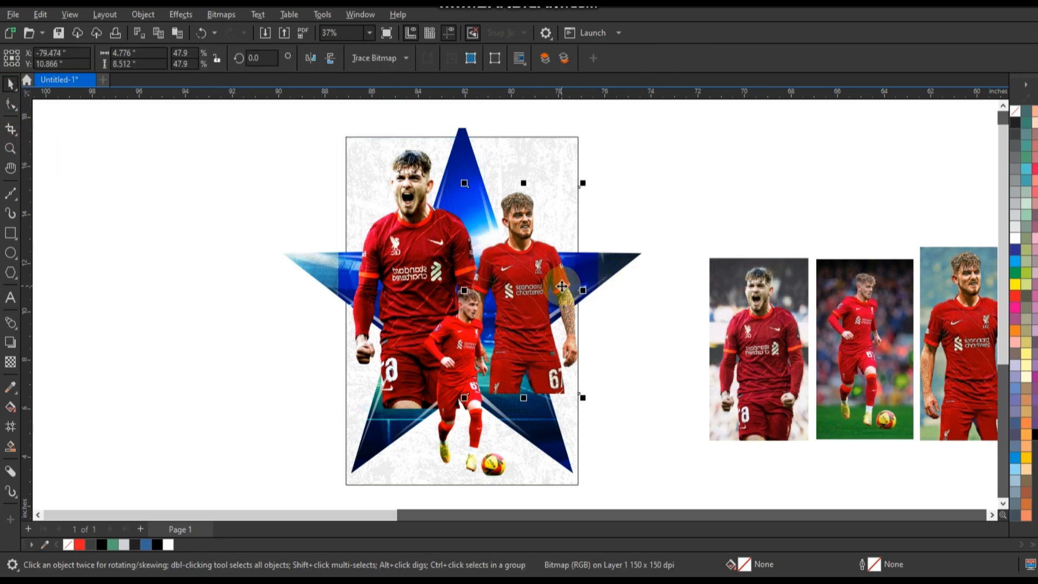
left_click_drag(563, 286, 675, 280)
key("ctrl+z")
right_click(548, 258)
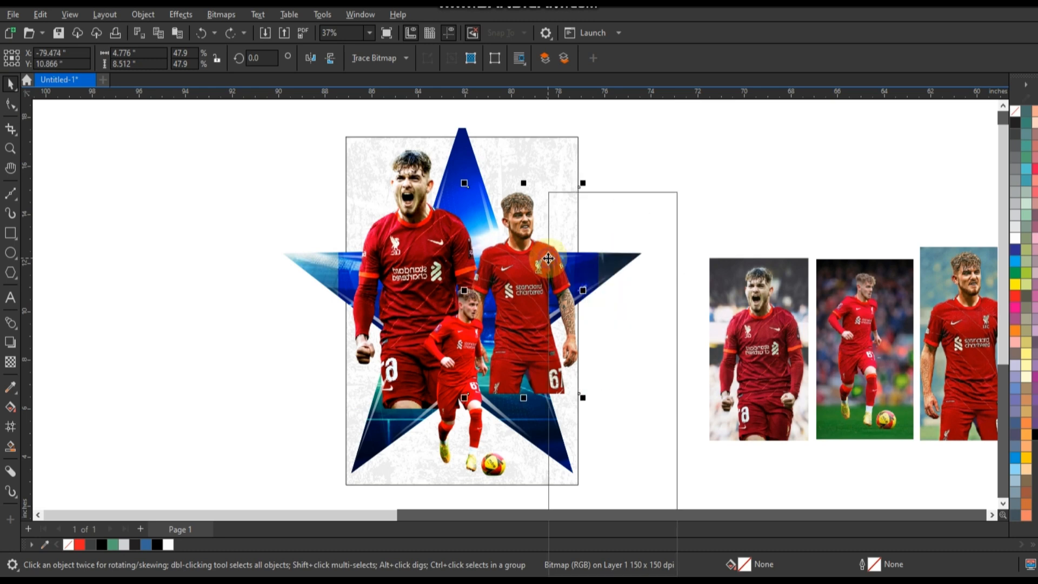
left_click(608, 371)
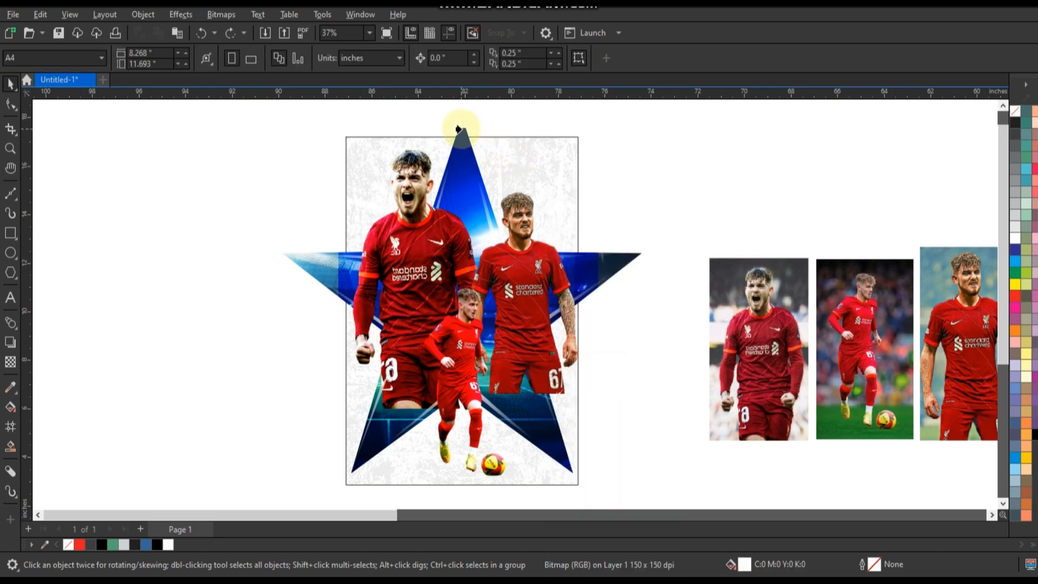
left_click(459, 129)
left_click(630, 130)
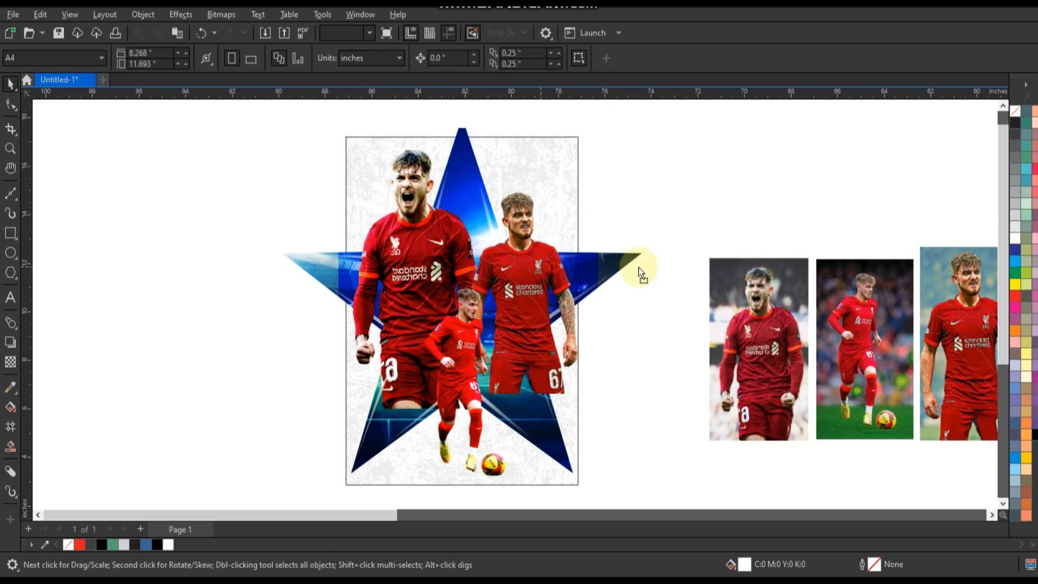
left_click_drag(538, 267, 654, 267)
key("ctrl+z")
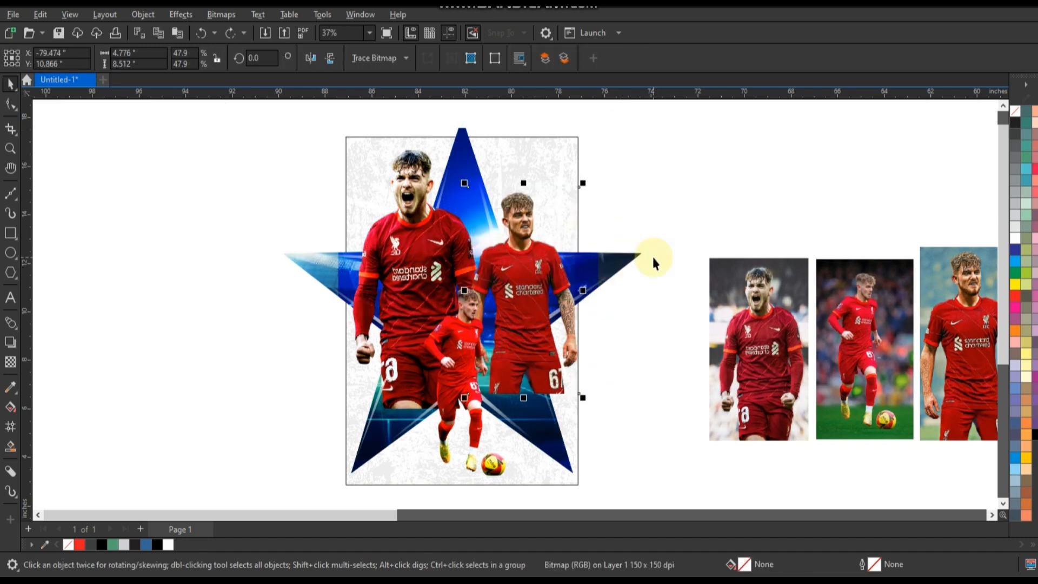
Trim the front standing player's lower body by adding bottom-edge nodes and raising one to the star's right inner corner
left_click(11, 104)
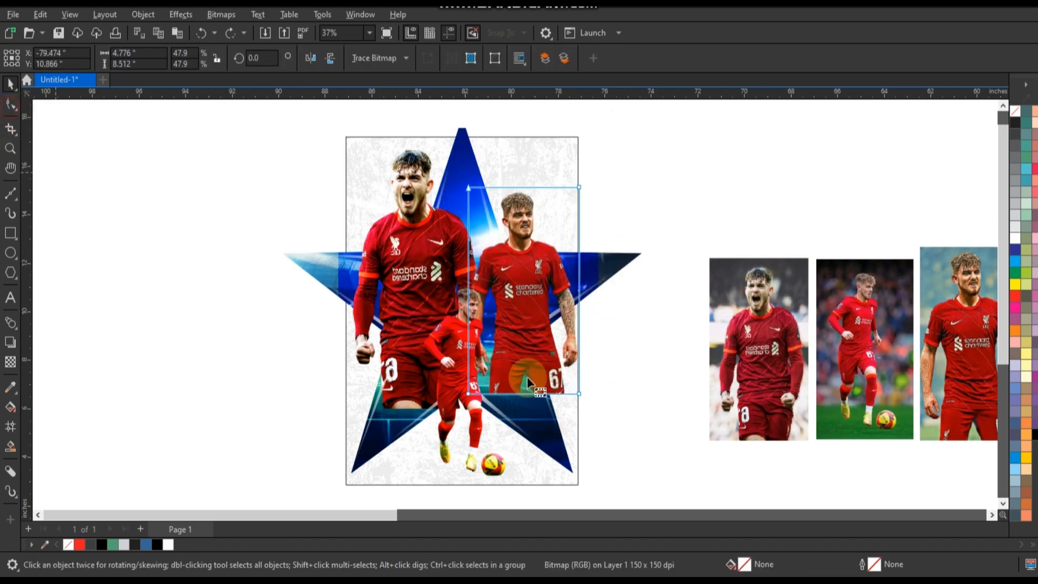
double_click(568, 394)
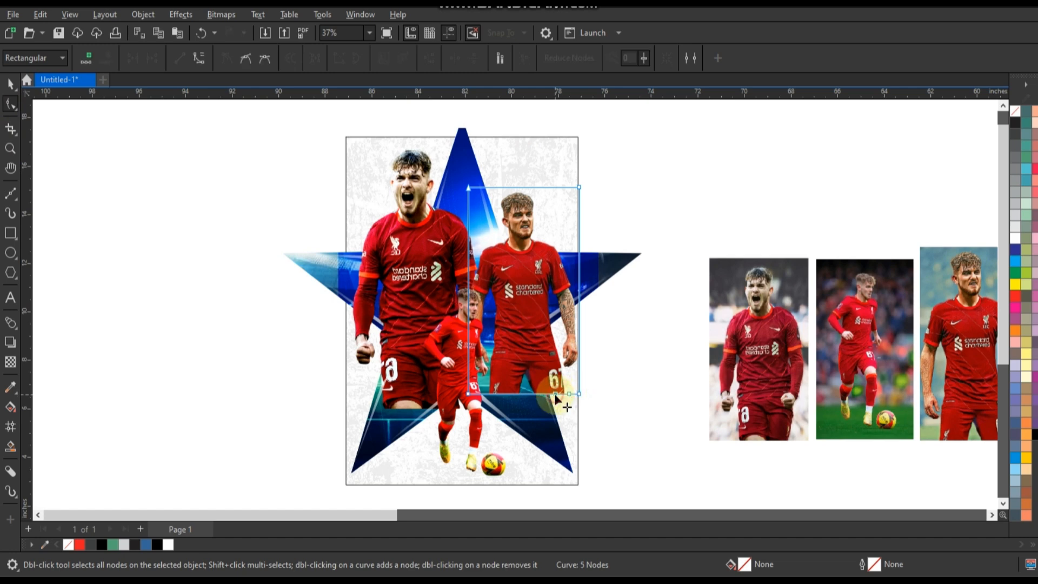
left_click_drag(556, 394, 556, 317)
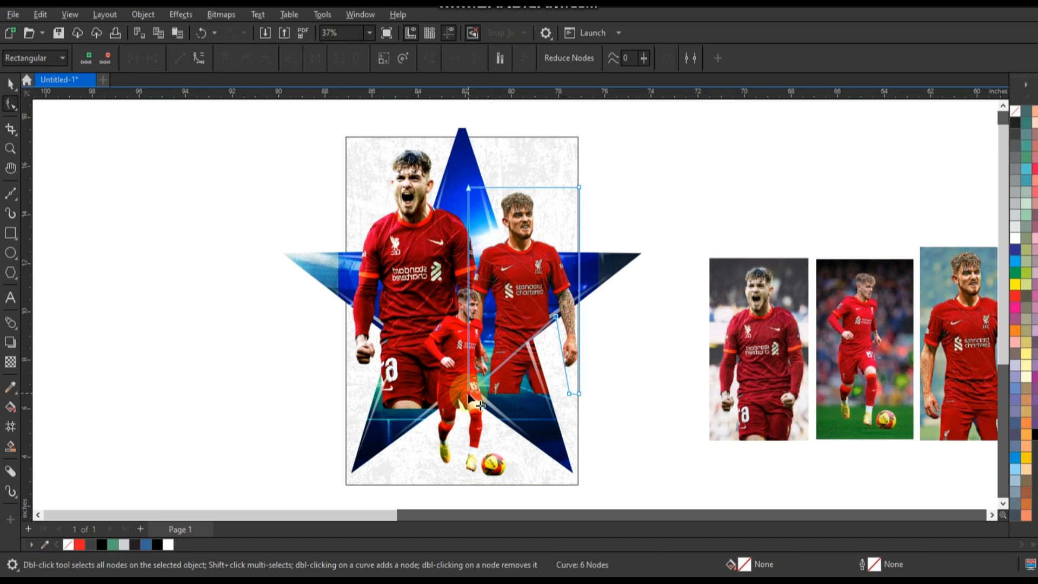
left_click_drag(468, 393, 463, 365)
left_click(11, 82)
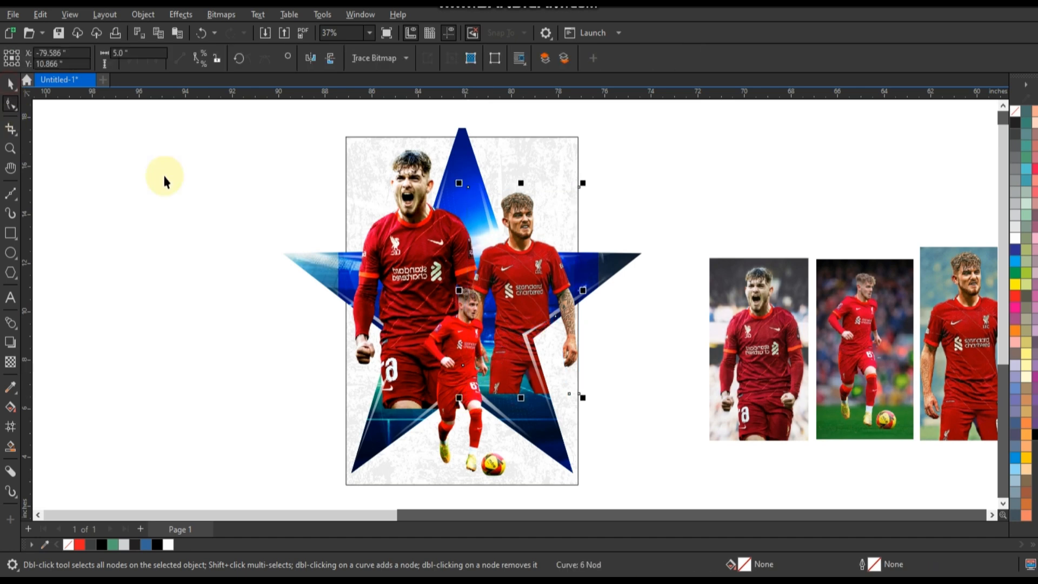
Open the star's PowerClip contents and fade the shouting player's lower body with a downward fountain transparency
left_click(630, 261)
right_click(628, 256)
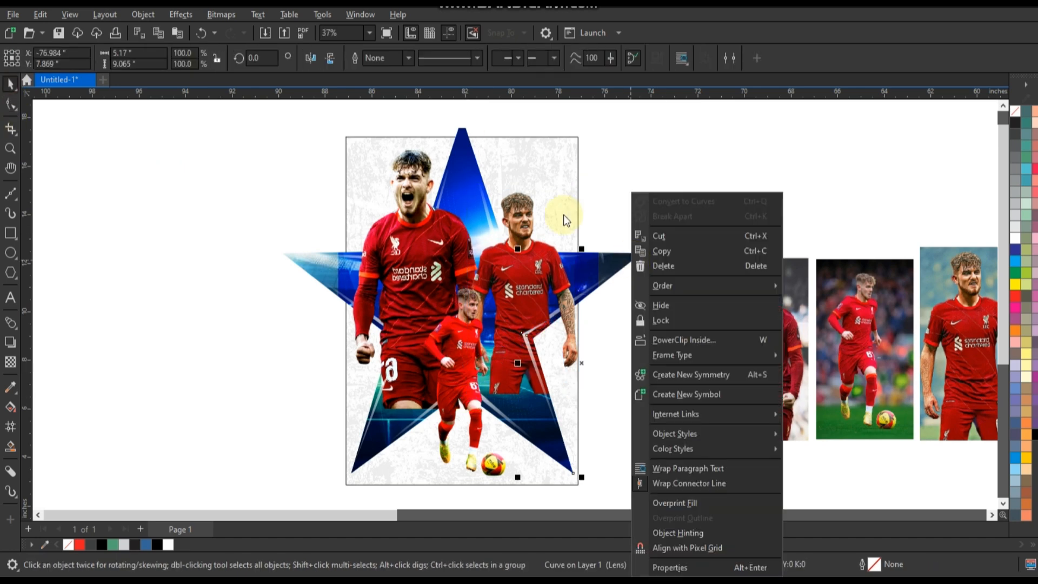
left_click(463, 127)
right_click(462, 126)
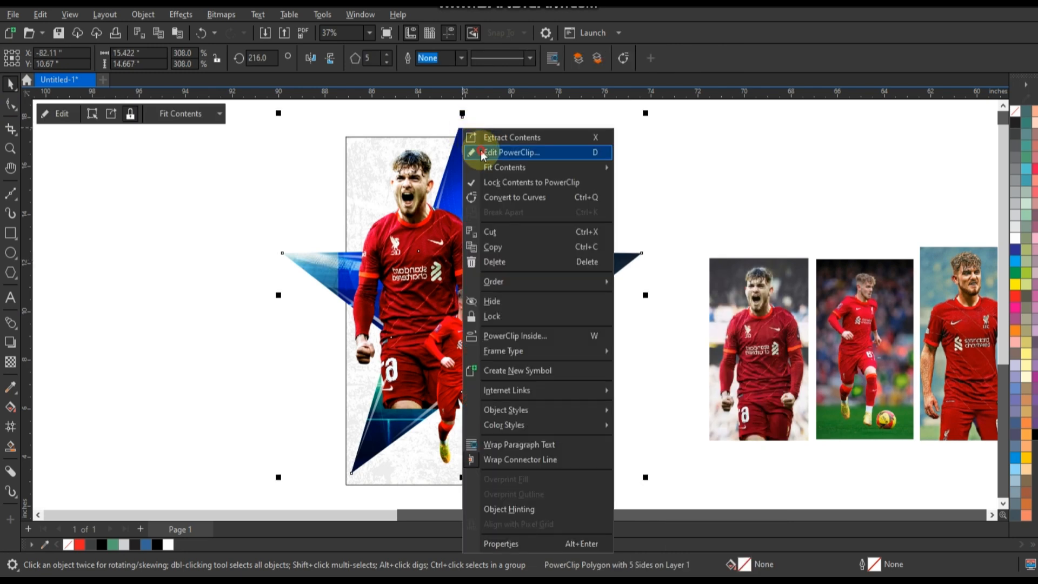
left_click(482, 150)
left_click(441, 249)
left_click(11, 148)
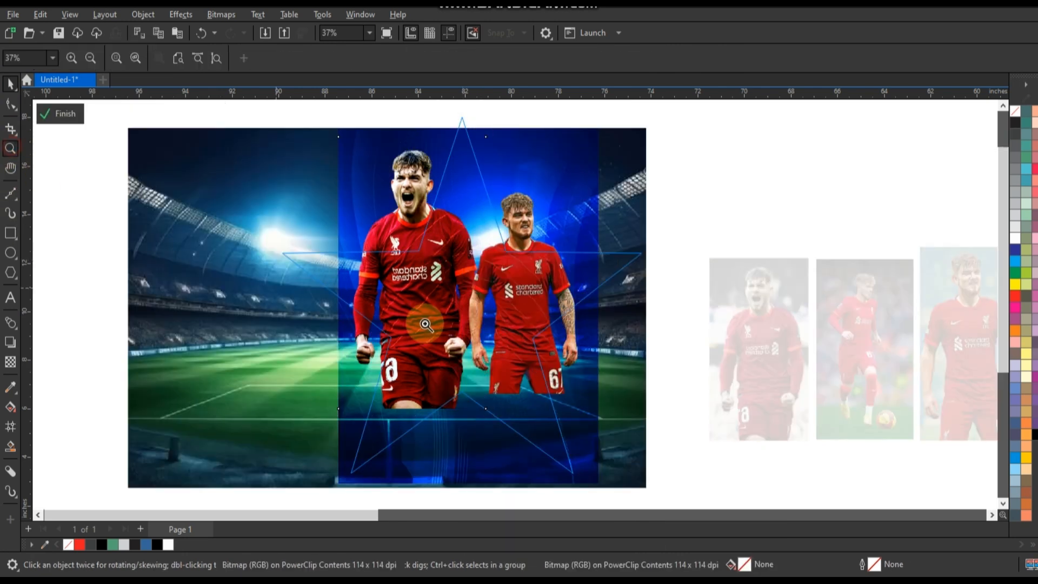
left_click_drag(635, 424, 690, 432)
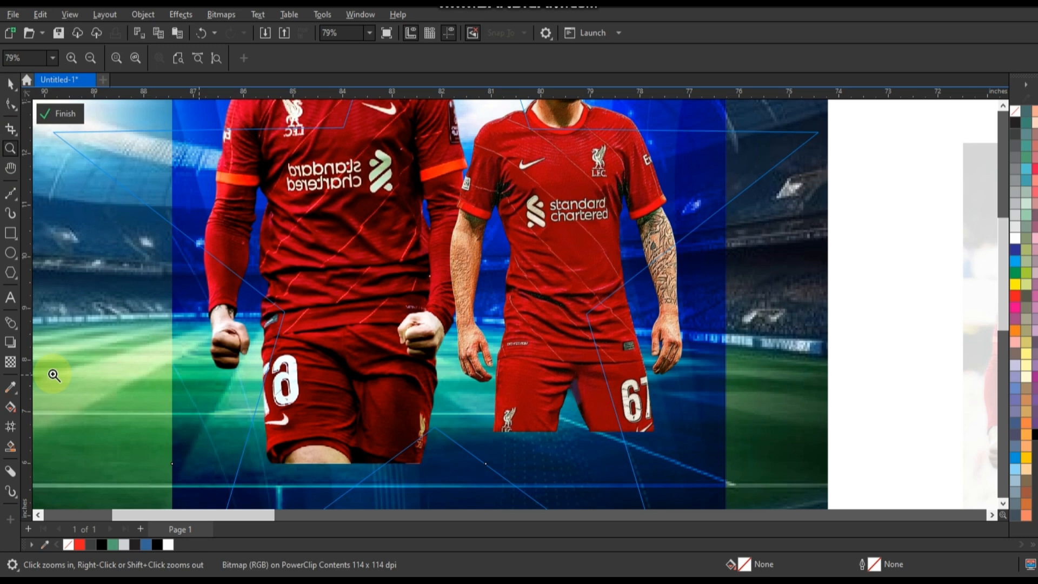
left_click(10, 362)
left_click_drag(347, 332, 351, 417)
left_click_drag(347, 323, 350, 297)
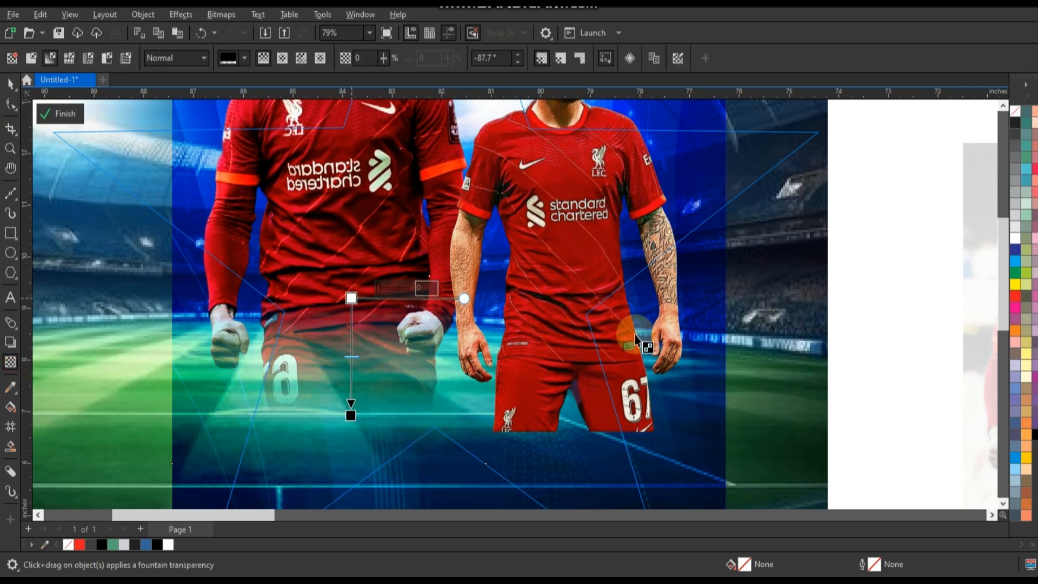
Fade the standing player's lower body with a downward fountain transparency and finish editing the star's PowerClip contents
left_click(567, 313)
left_click_drag(568, 300, 573, 401)
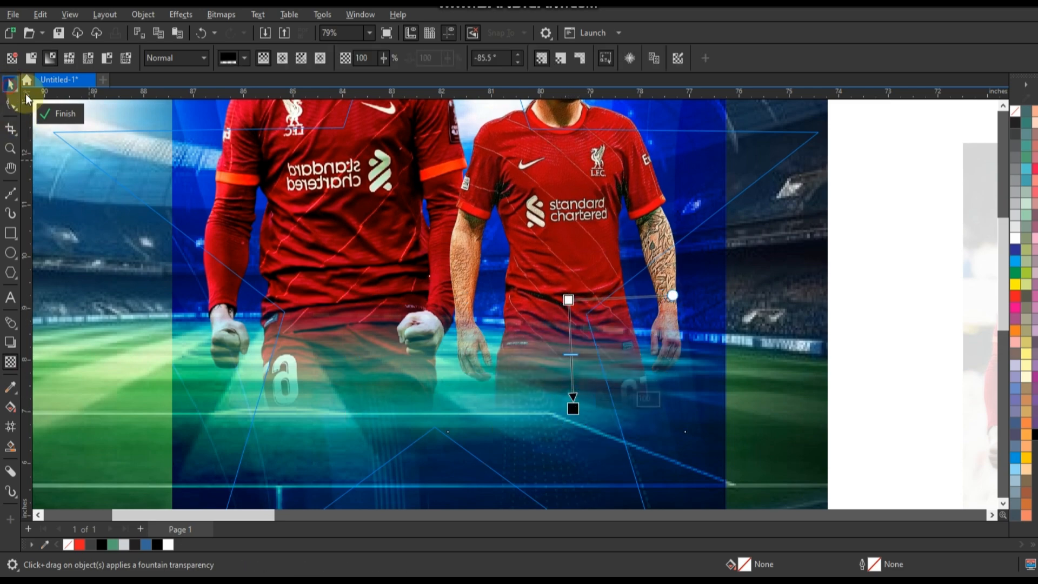
left_click(10, 83)
left_click(59, 114)
scroll(262, 252, "down", 3)
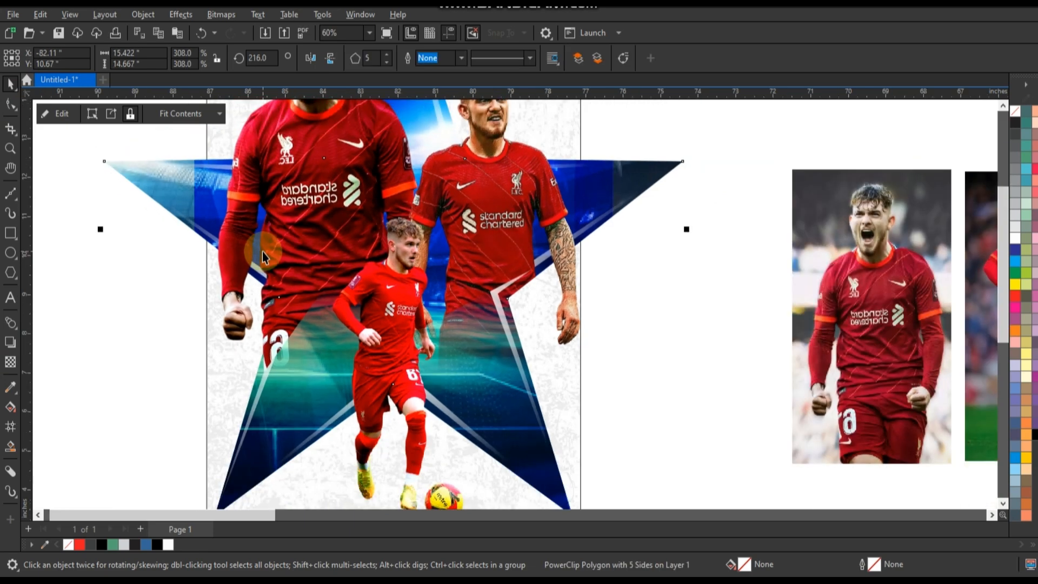
scroll(262, 252, "down", 1)
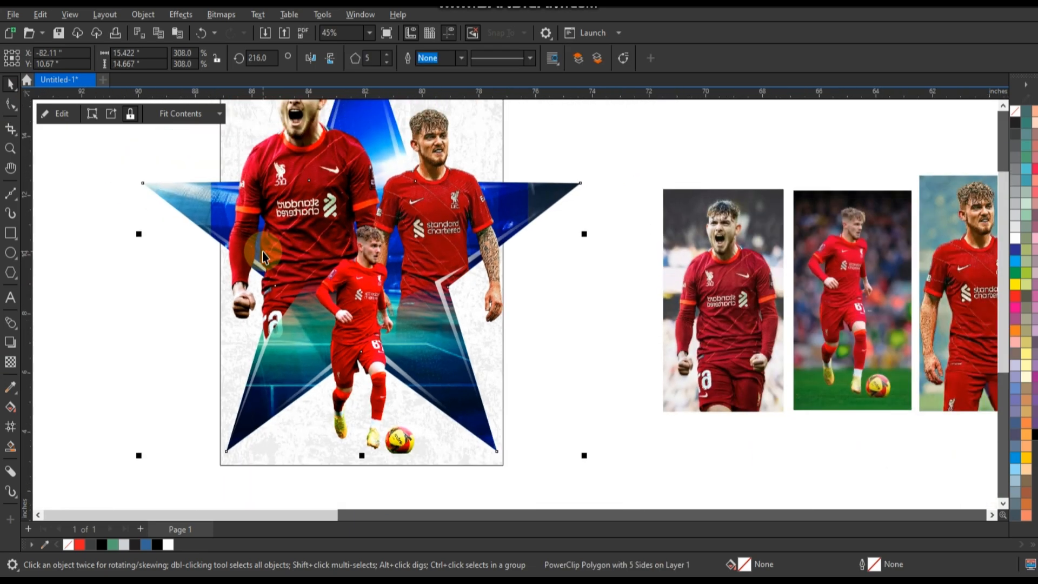
left_click(301, 336)
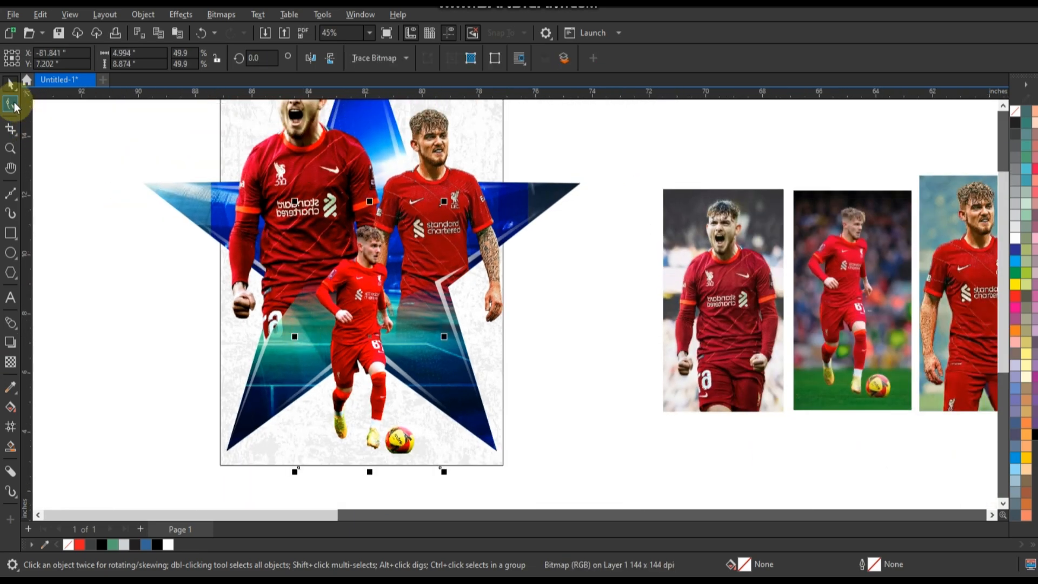
left_click(13, 105)
left_click(11, 85)
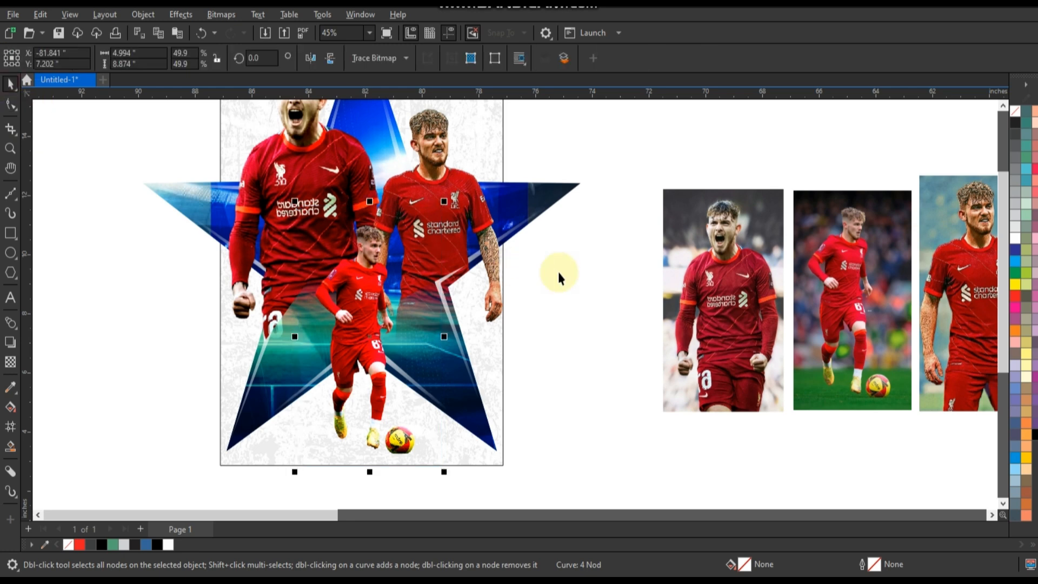
right_click(324, 178)
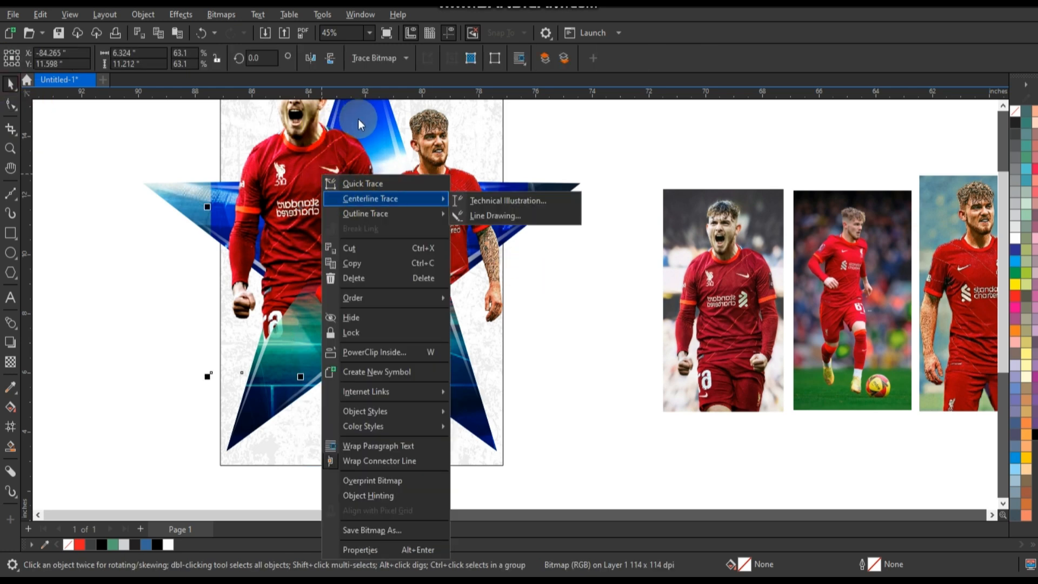
left_click(623, 357)
Reopen the star's PowerClip contents to examine the shouting player's faded copy, and close the contents without edits
left_click(465, 154)
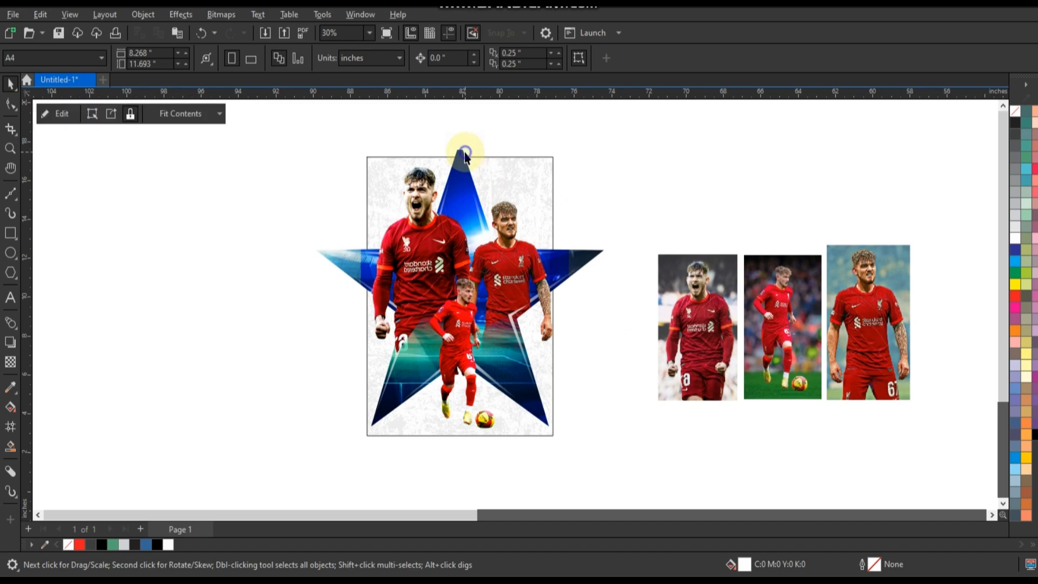
right_click(465, 155)
left_click(484, 176)
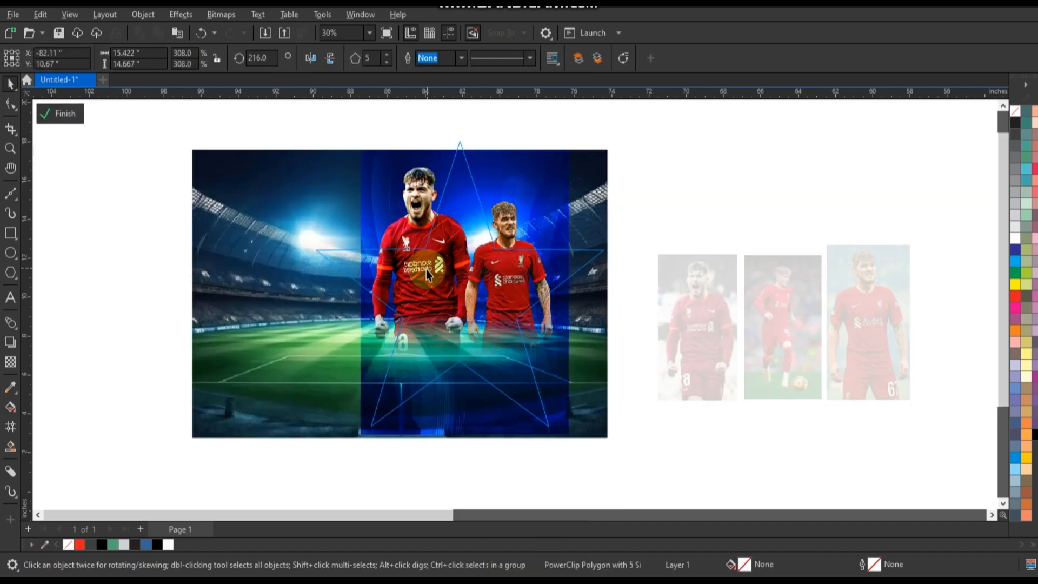
left_click(426, 269)
key("shift+F2")
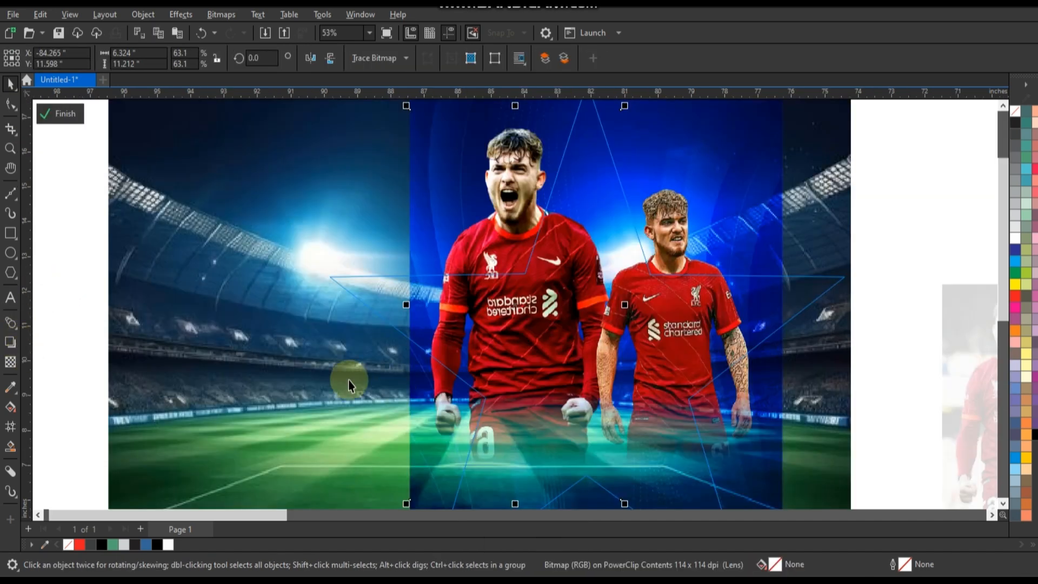
left_click(58, 113)
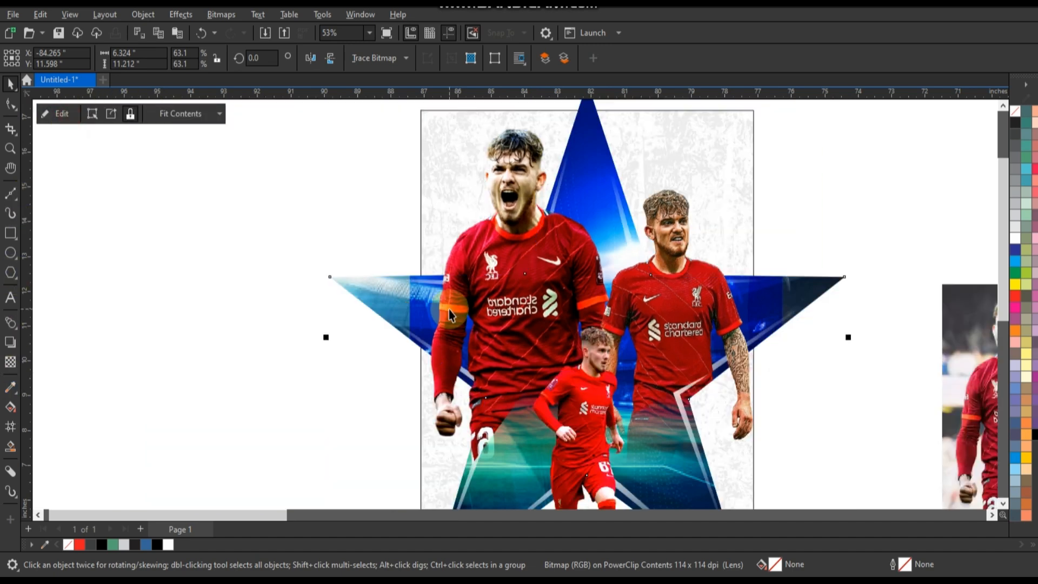
Reshape the front shouting player's lower crop with an added node fitted to the star's left inner corner, trimming the shorts
left_click(11, 104)
left_click(522, 405)
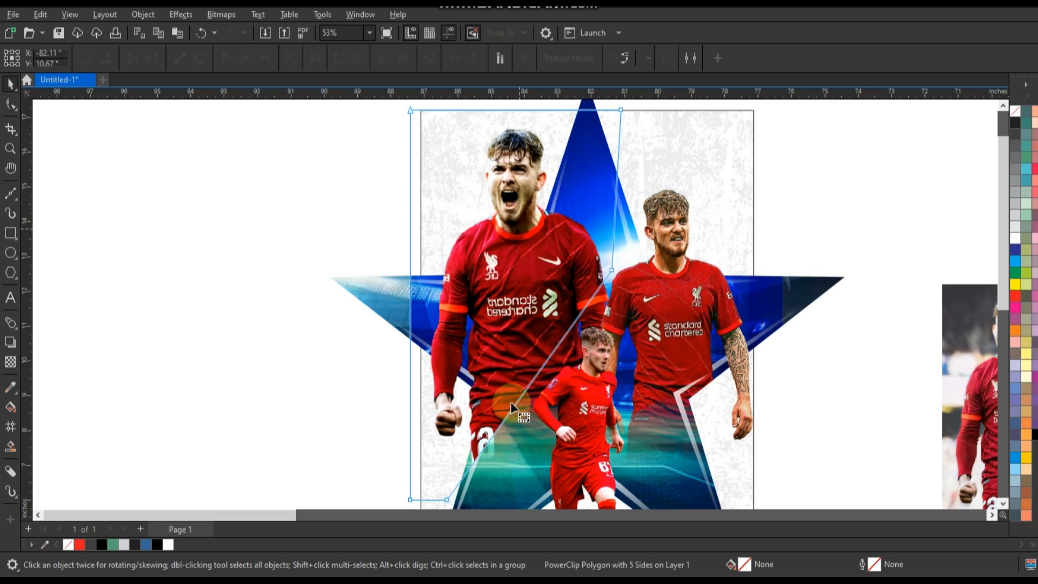
key("F10")
left_click_drag(517, 403, 470, 366)
left_click_drag(458, 439, 468, 432)
left_click_drag(474, 366, 472, 362)
left_click(13, 86)
Nudge the dribbling player's cutout very slightly left and deselect it
scroll(93, 195, "down", 2)
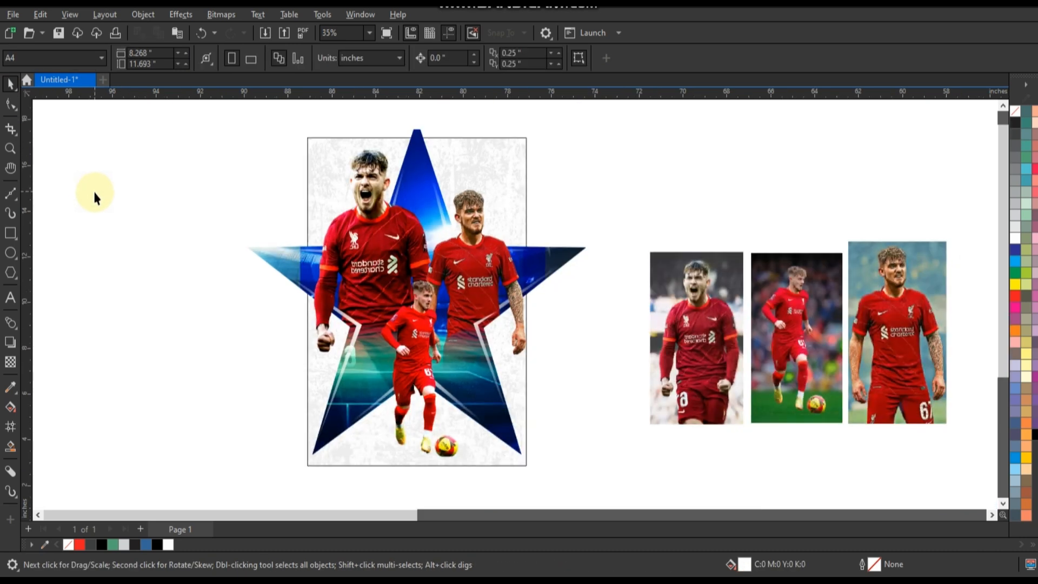
left_click(427, 341)
left_click_drag(428, 341, 425, 340)
left_click(621, 352)
scroll(314, 206, "down", 2)
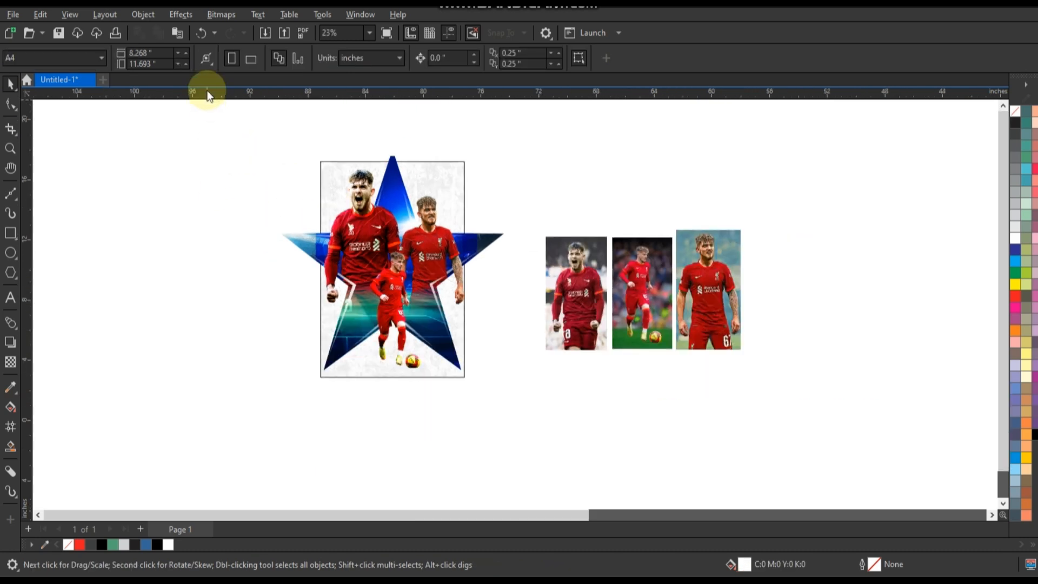
PowerClip the textured background, star and player cutouts inside the page-sized poster rectangle, and deselect it
left_click_drag(207, 91, 493, 284)
key("ctrl+z")
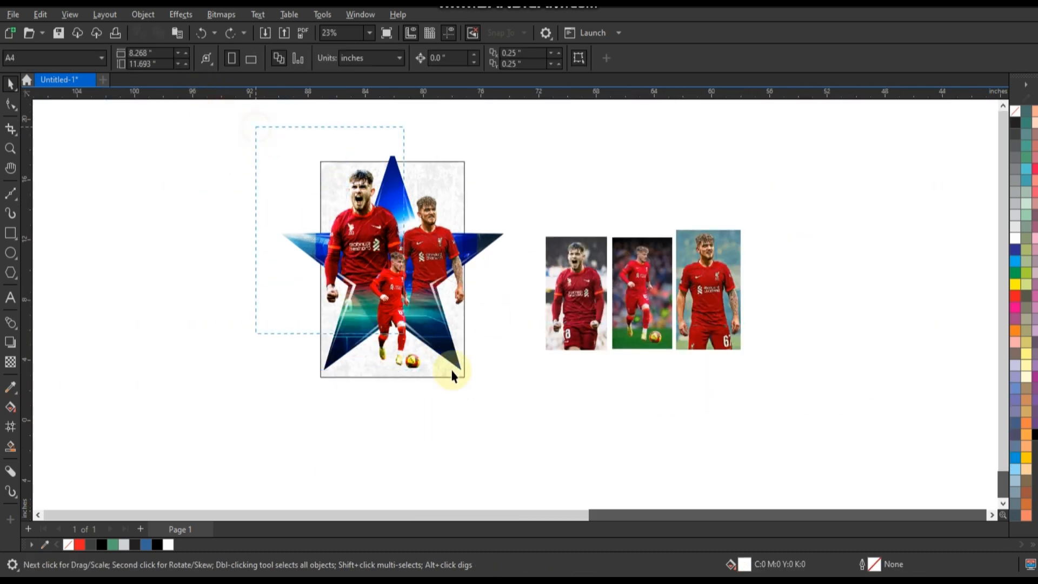
left_click_drag(554, 426, 553, 426)
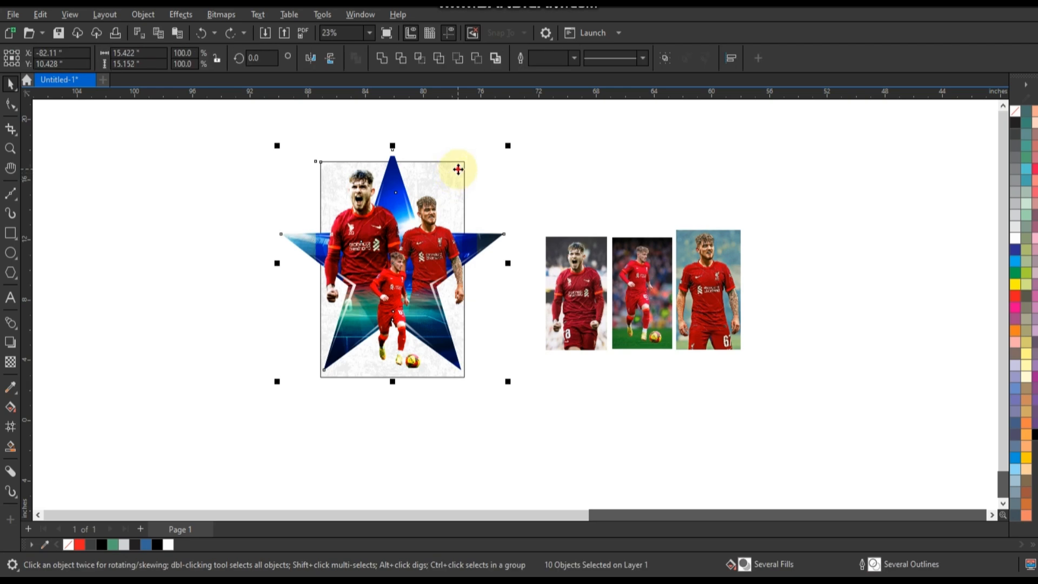
scroll(458, 173, "up", 2)
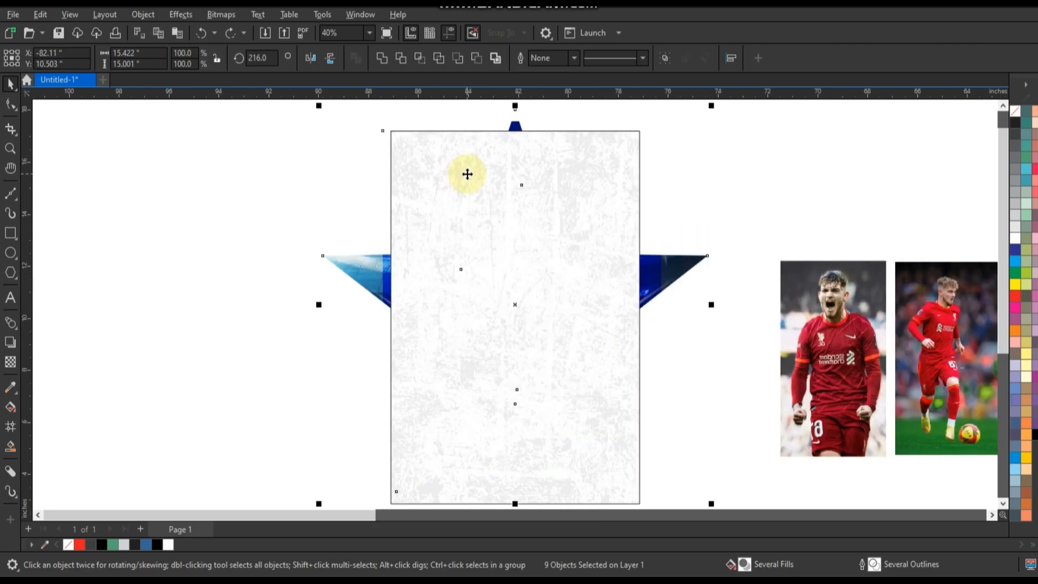
key("Escape")
left_click(463, 173)
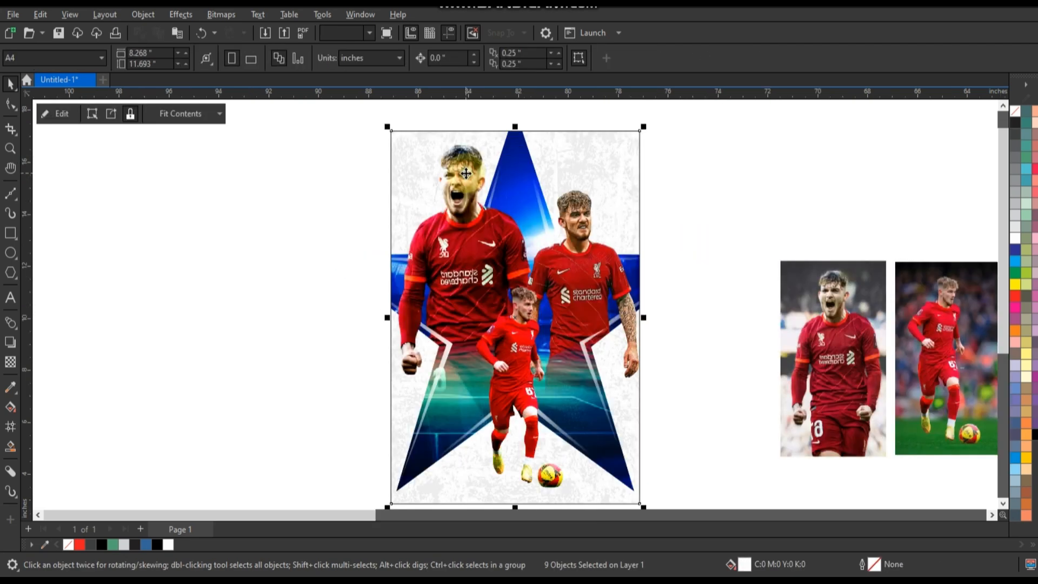
left_click(333, 208)
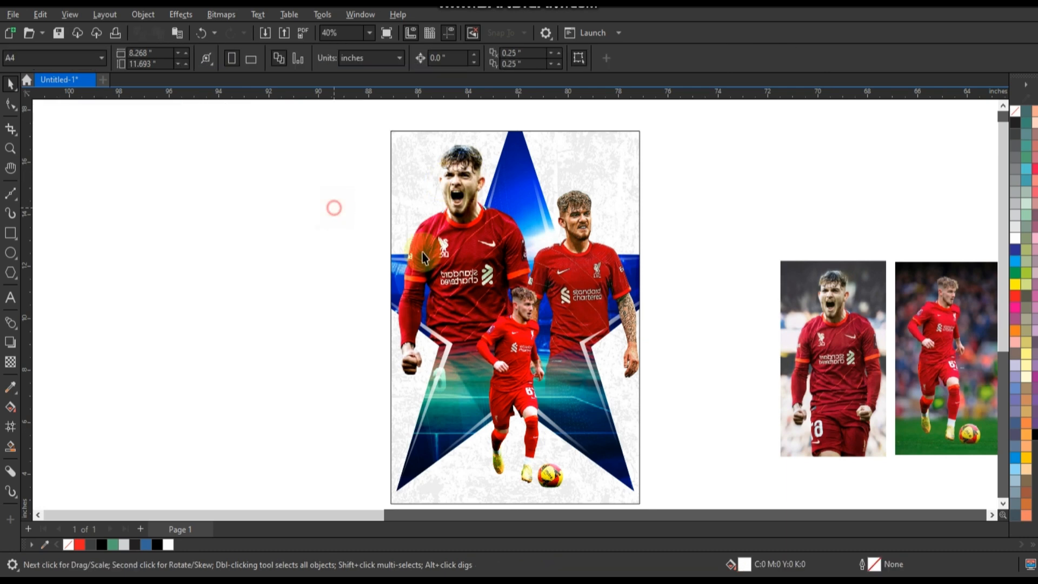
Add the text "HARVEY ELLIOTT" on two lines over the star's lower left leg
left_click(9, 150)
left_click_drag(357, 262, 744, 474)
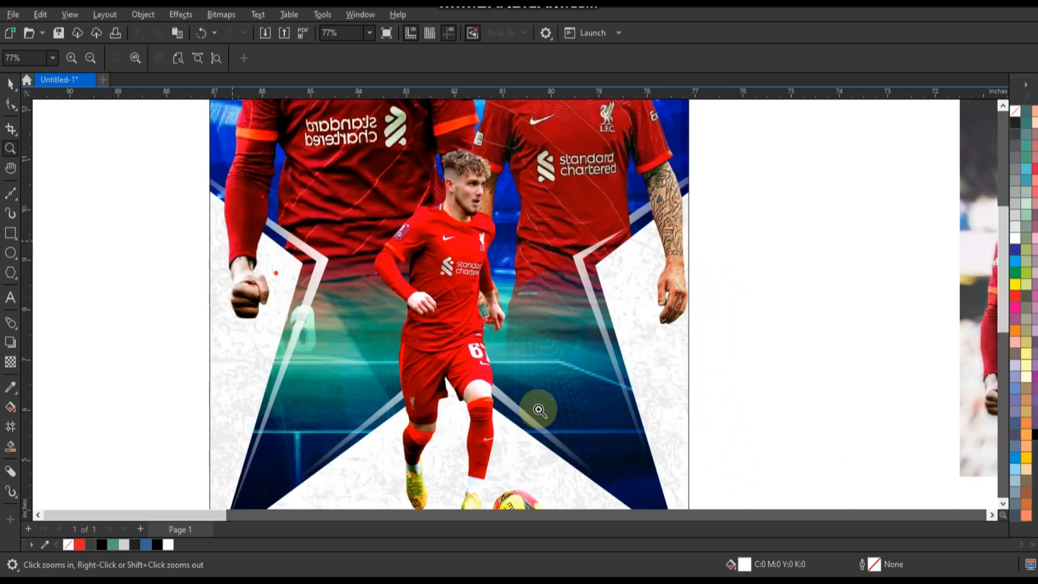
left_click_drag(232, 241, 751, 459)
key("F8")
left_click(166, 378)
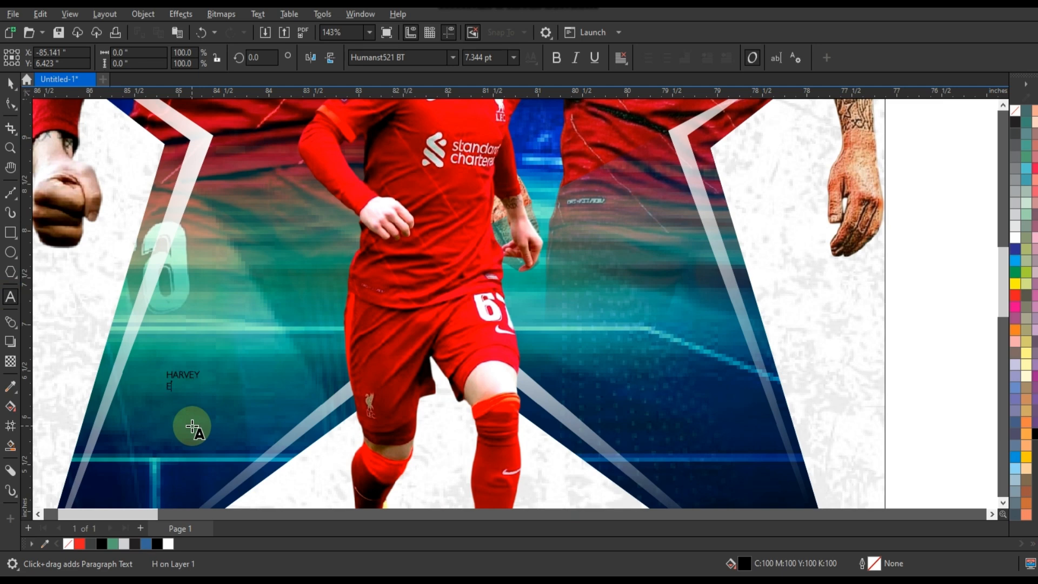
type("HARVEY ELLIOTTT")
left_click(14, 88)
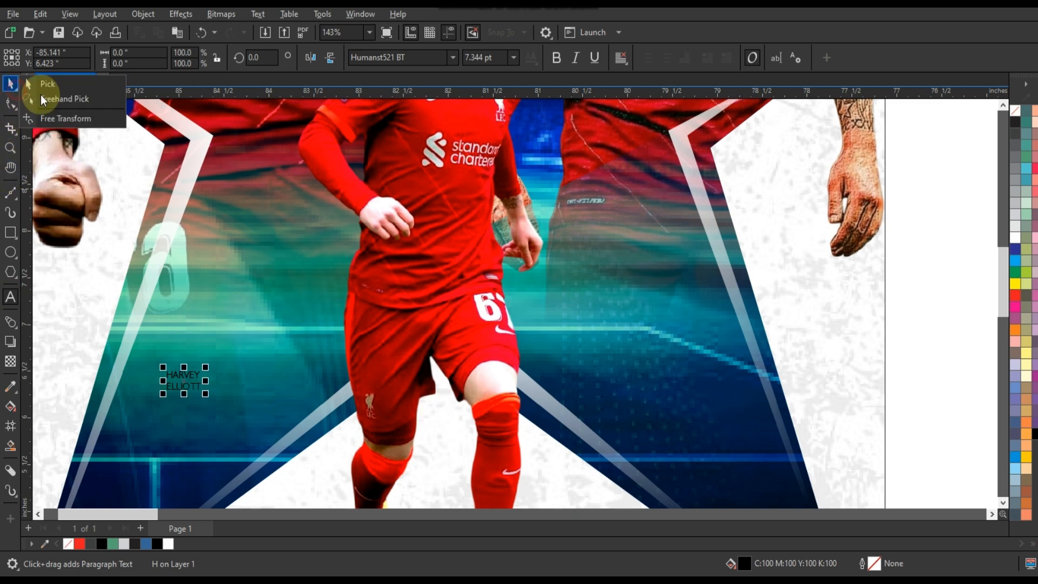
left_click(81, 87)
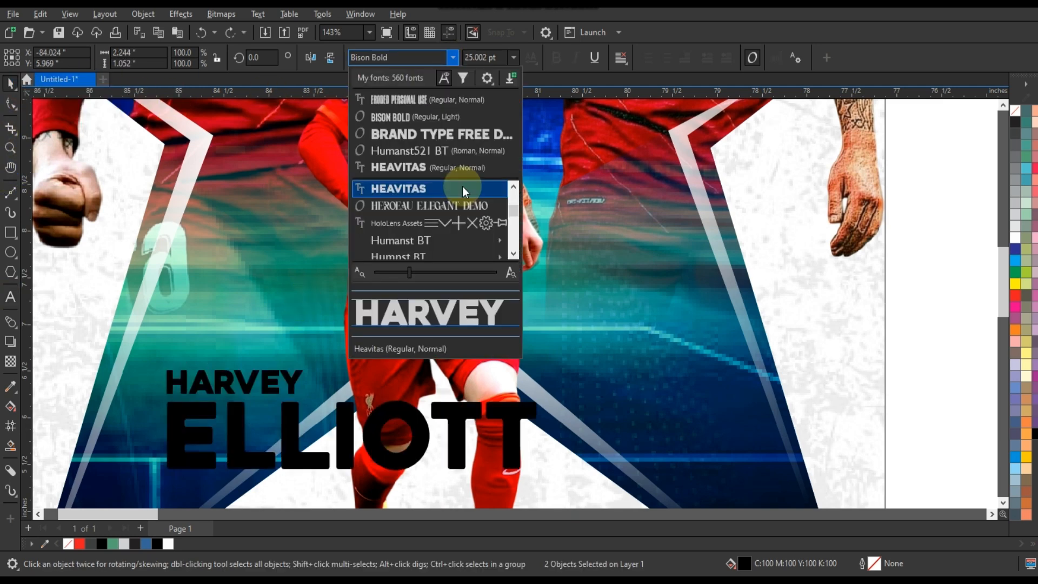
Set both title words in the Impact font and fill them with white
left_click(514, 250)
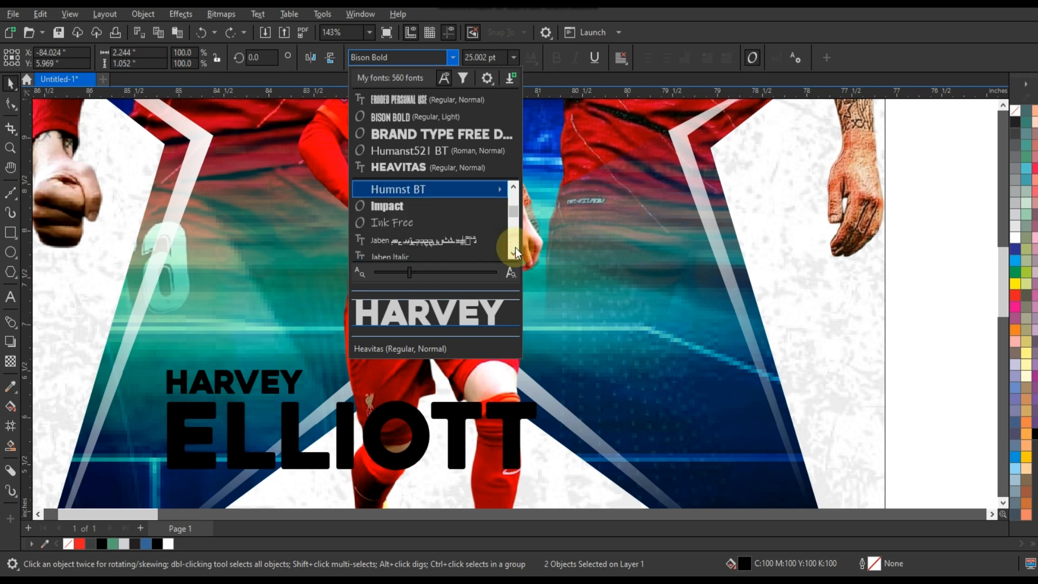
left_click(450, 203)
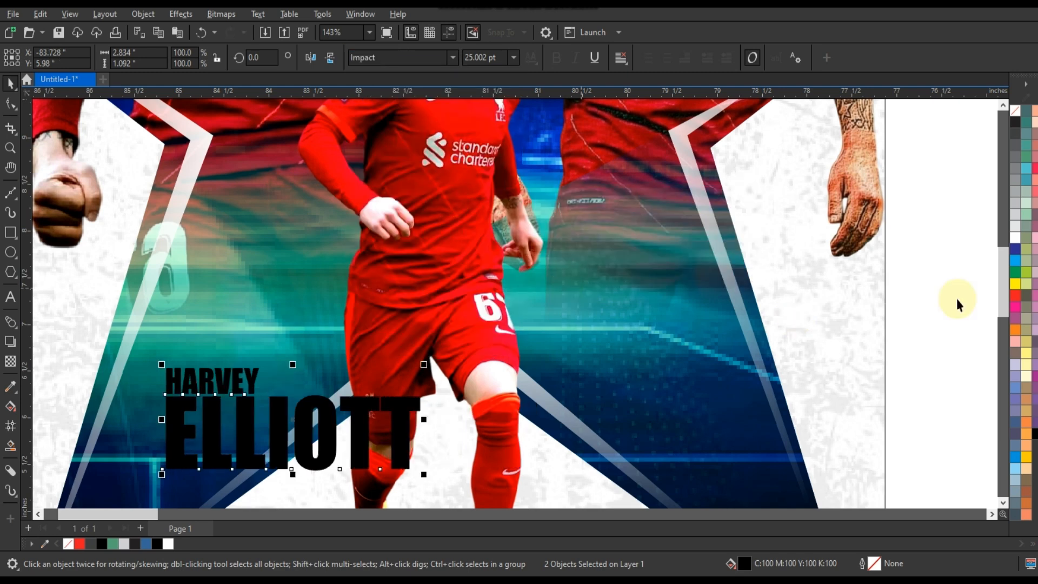
left_click(1015, 237)
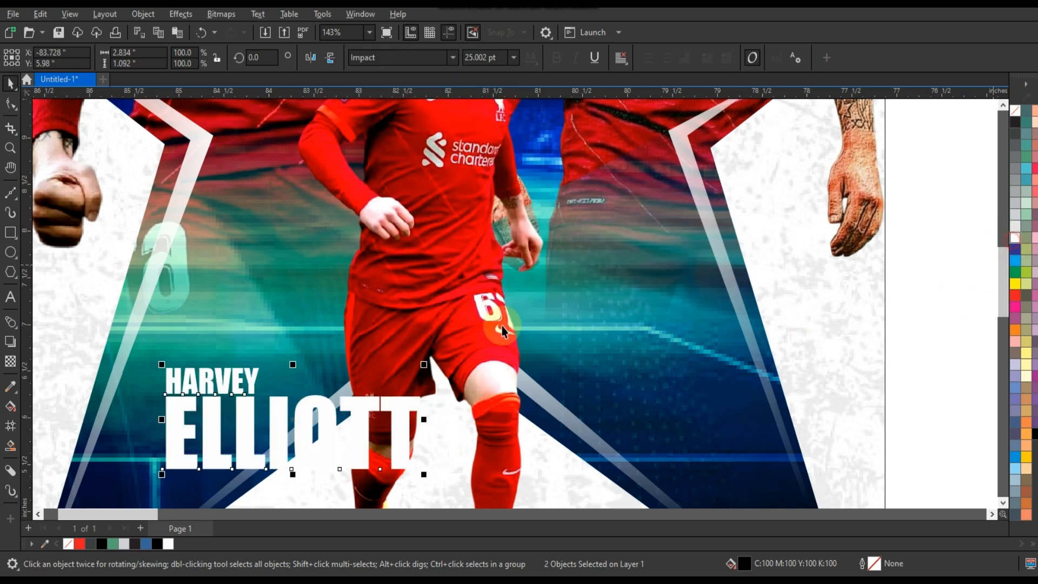
Skew the title upward by about 13.7°, move it across the dribbling player's shorts, and enlarge it to 125.7%
left_click(413, 411)
left_click_drag(426, 423, 426, 357)
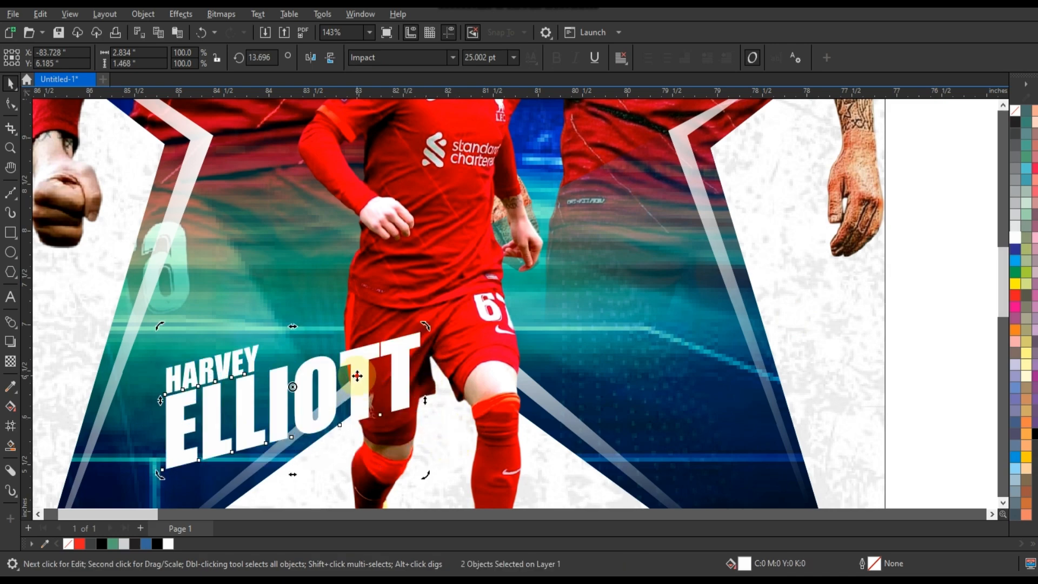
left_click_drag(357, 375, 498, 278)
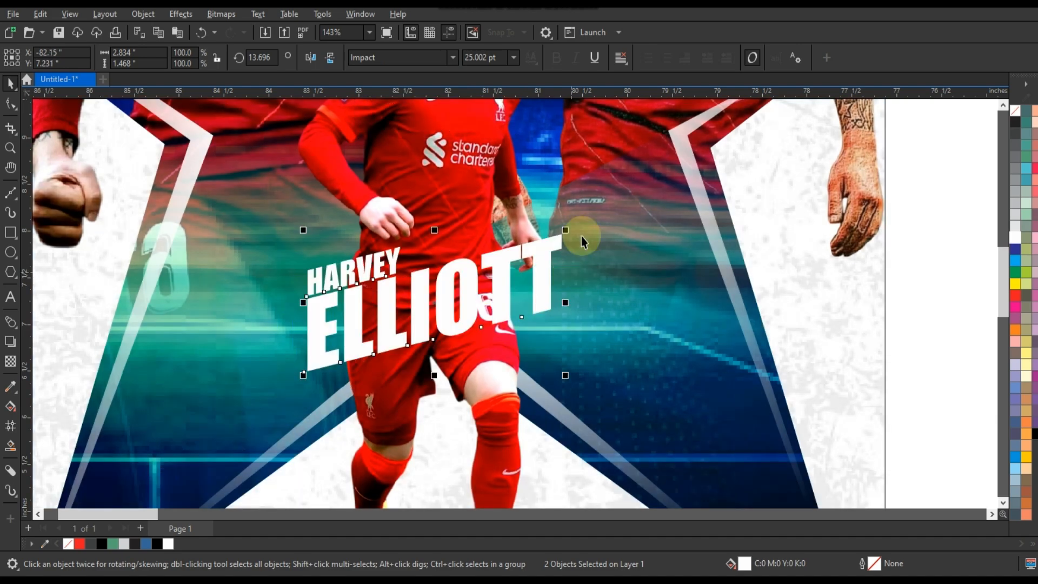
left_click_drag(566, 232, 604, 213)
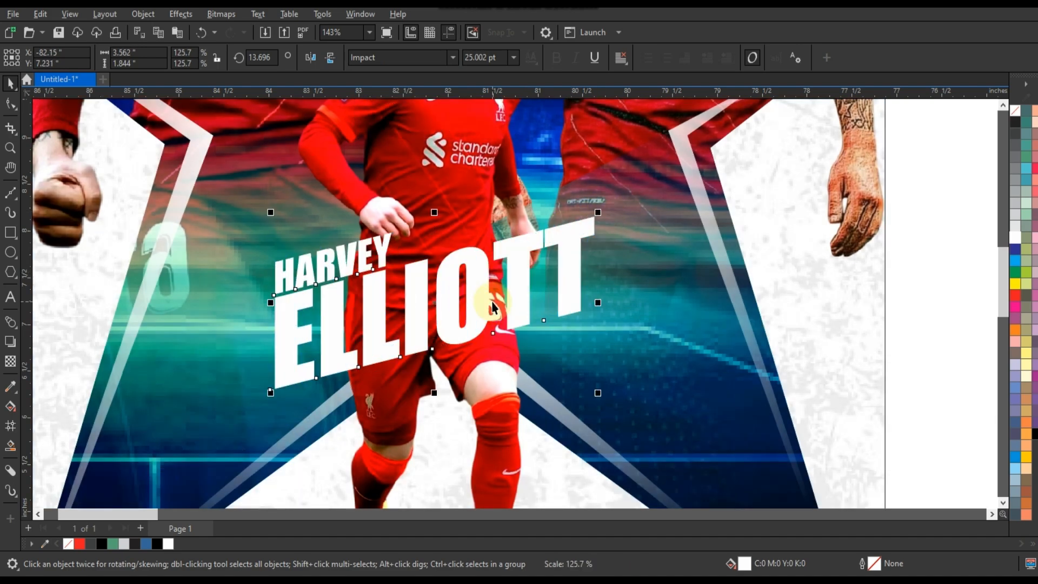
Cast a drop shadow from the title toward the lower left, offset -0.053 and -0.049 inches, with 91 opacity
key("shift+F2")
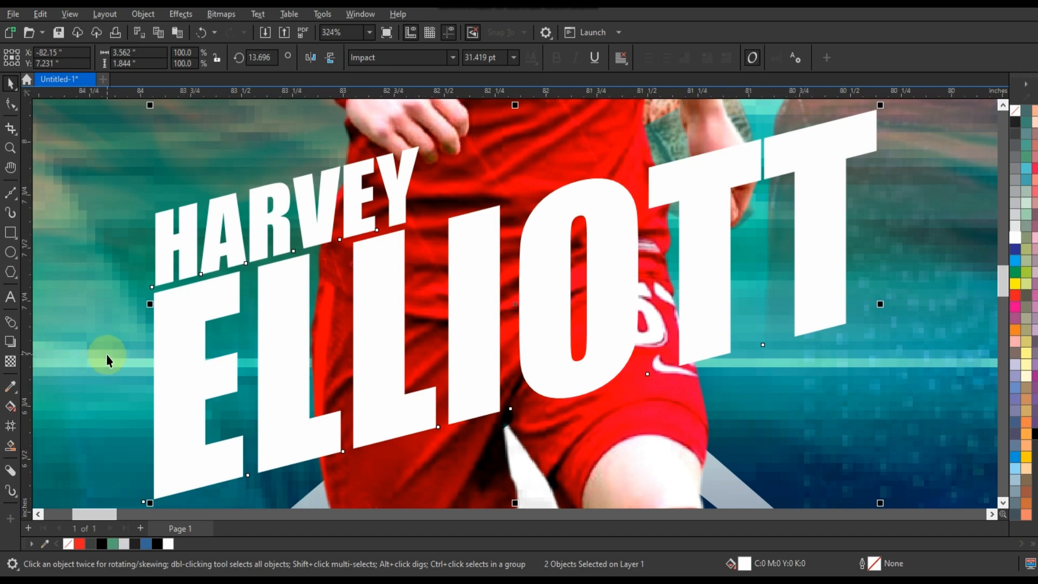
left_click(9, 341)
scroll(491, 301, "down", 1)
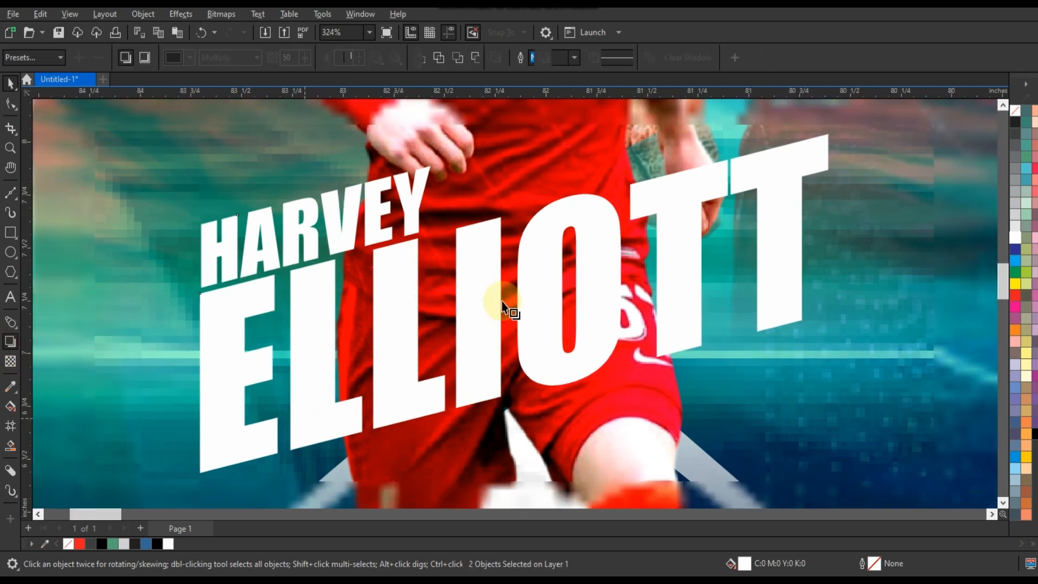
left_click_drag(514, 304, 388, 443)
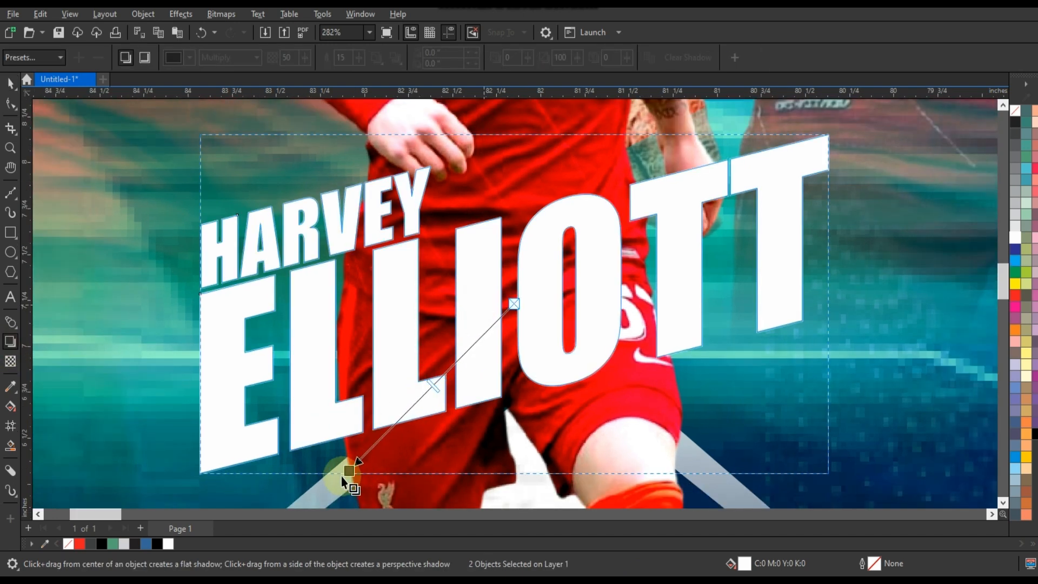
left_click_drag(342, 477, 329, 483)
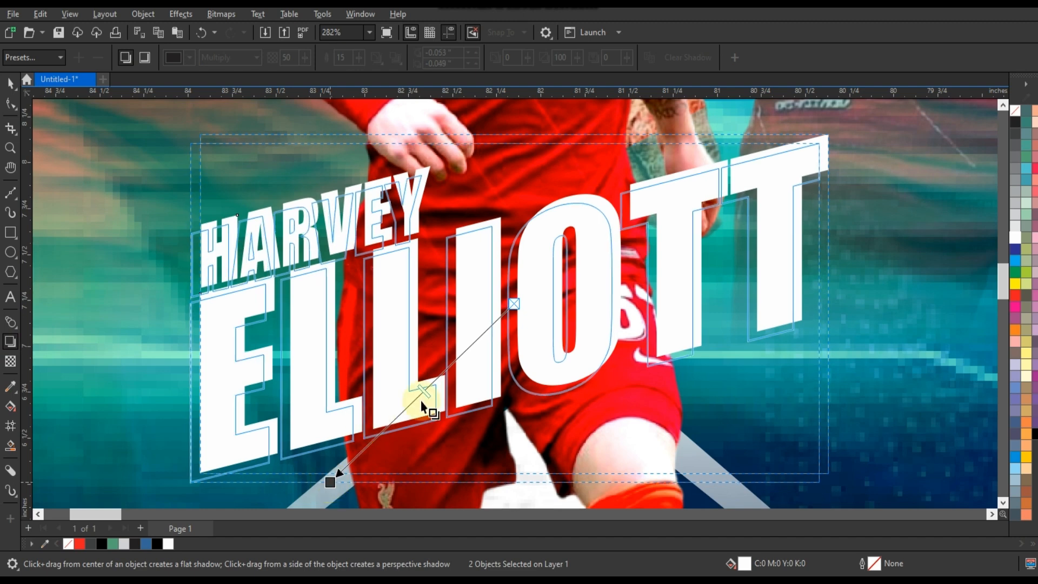
left_click_drag(424, 398, 365, 450)
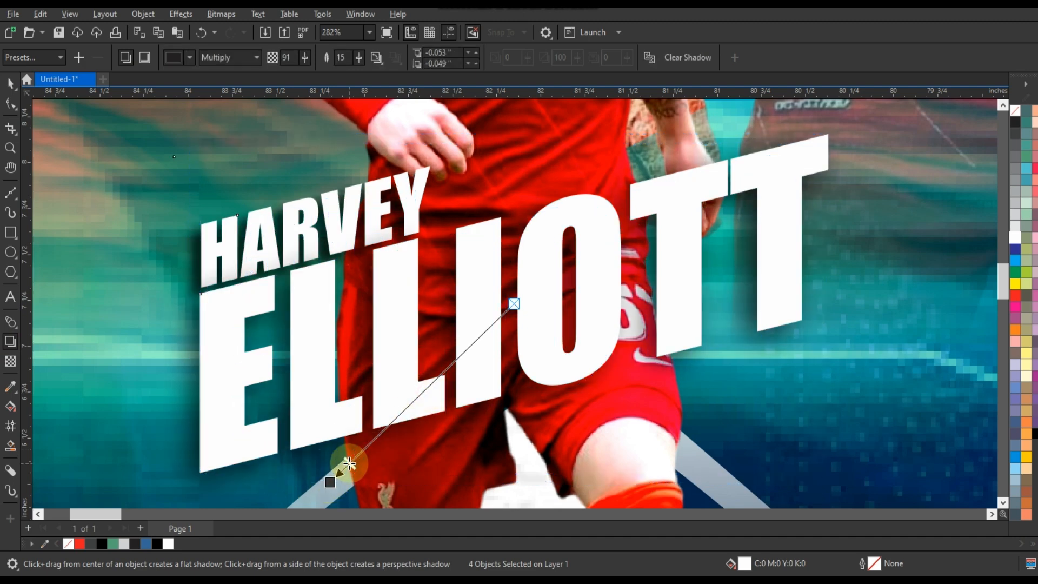
Break the drop shadows apart from the two title words and deselect everything
left_click(10, 83)
left_click(143, 15)
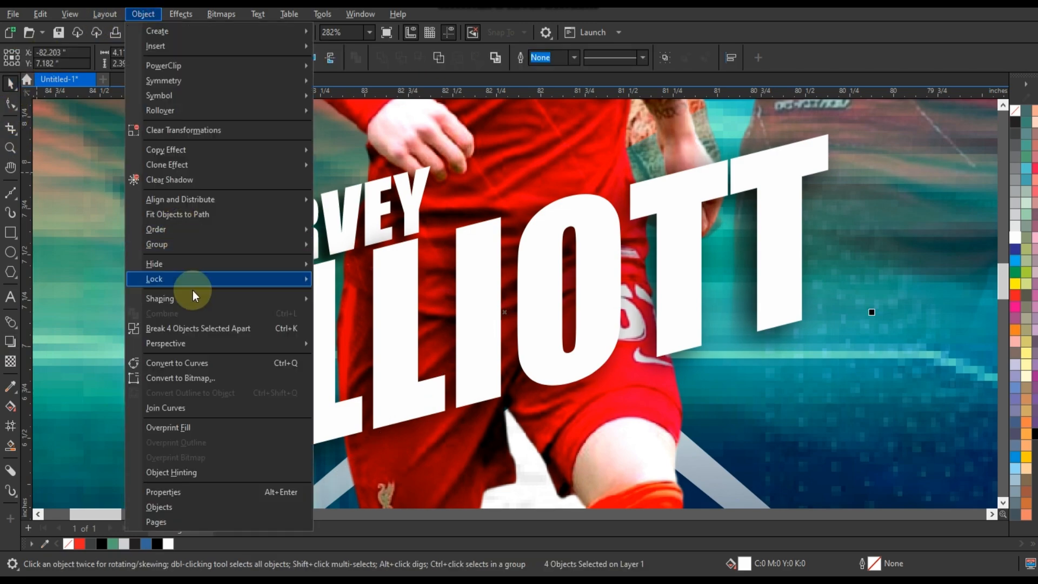
left_click(194, 326)
scroll(382, 320, "down", 2)
scroll(381, 320, "down", 8)
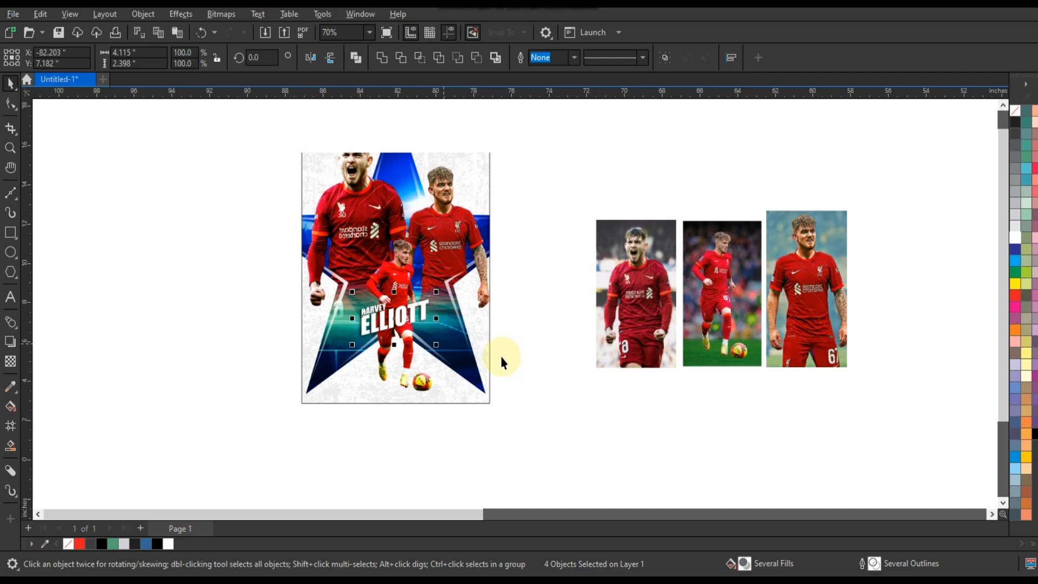
left_click(523, 360)
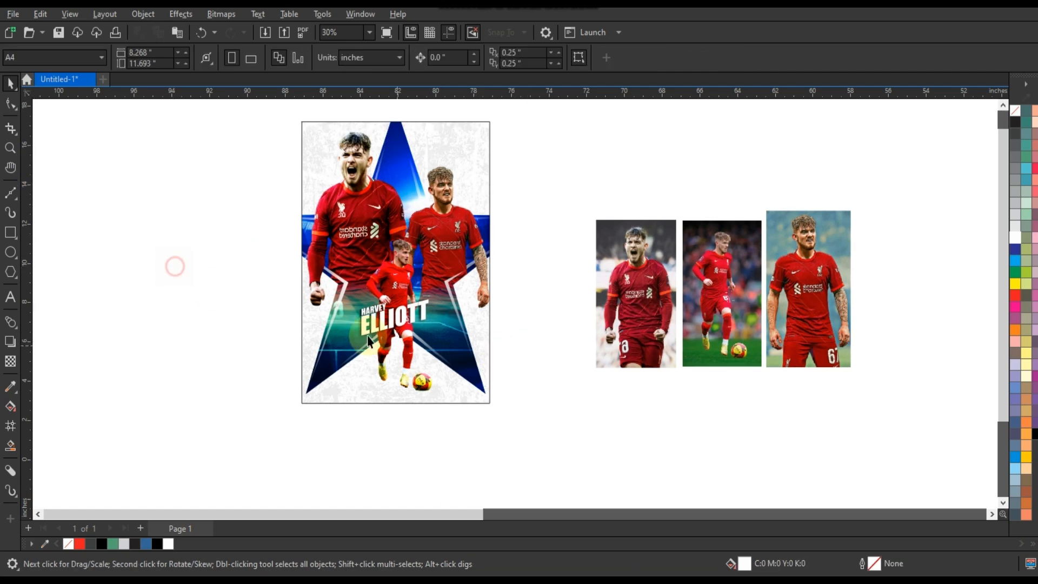
Enlarge the title words and their separated shadows slightly about their center, and deselect them
left_click_drag(448, 334, 449, 341)
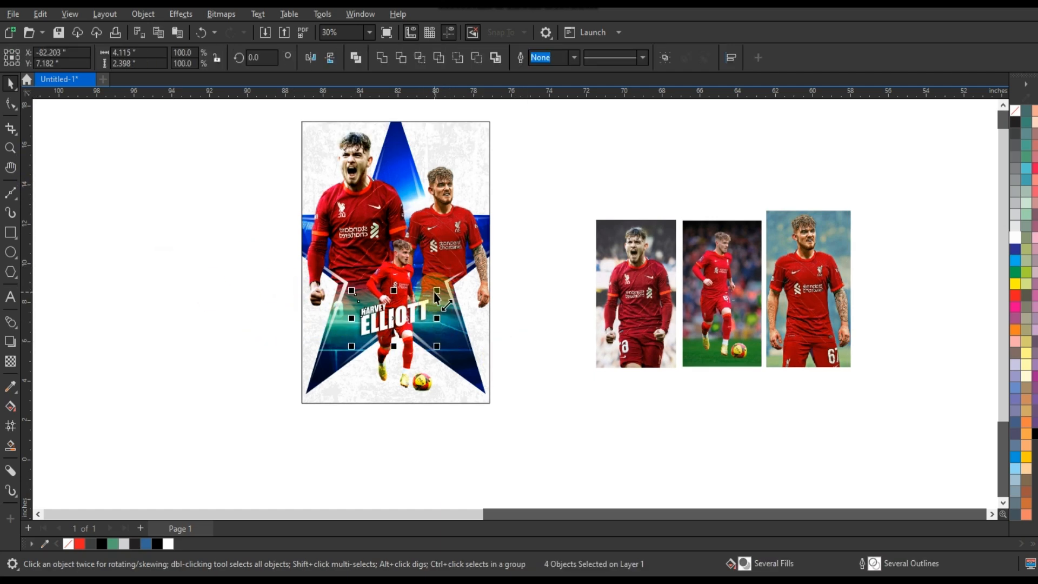
left_click(521, 332)
left_click(302, 176)
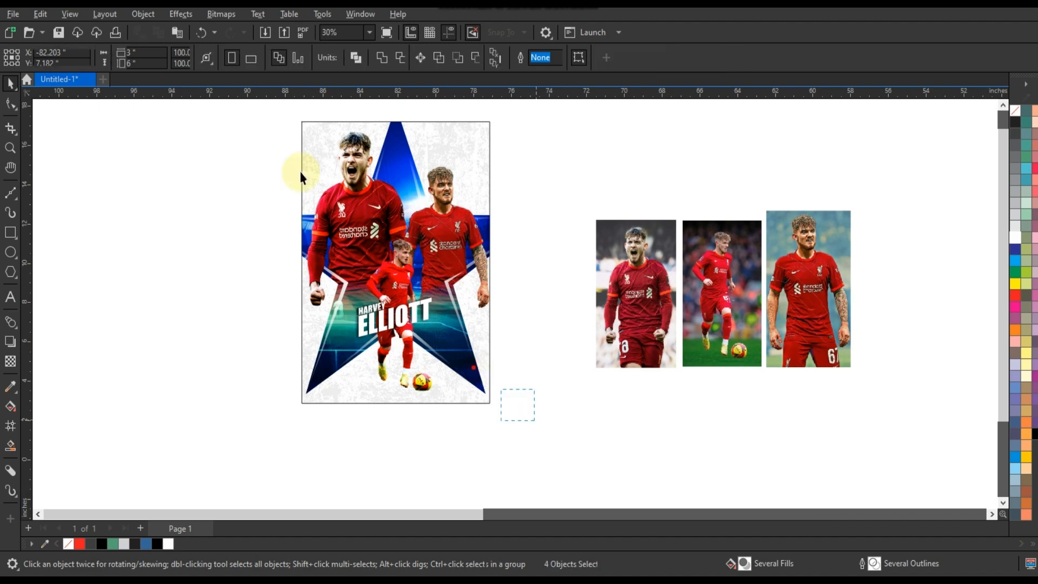
left_click_drag(301, 176, 255, 103)
key("shift+F2")
left_click(191, 276)
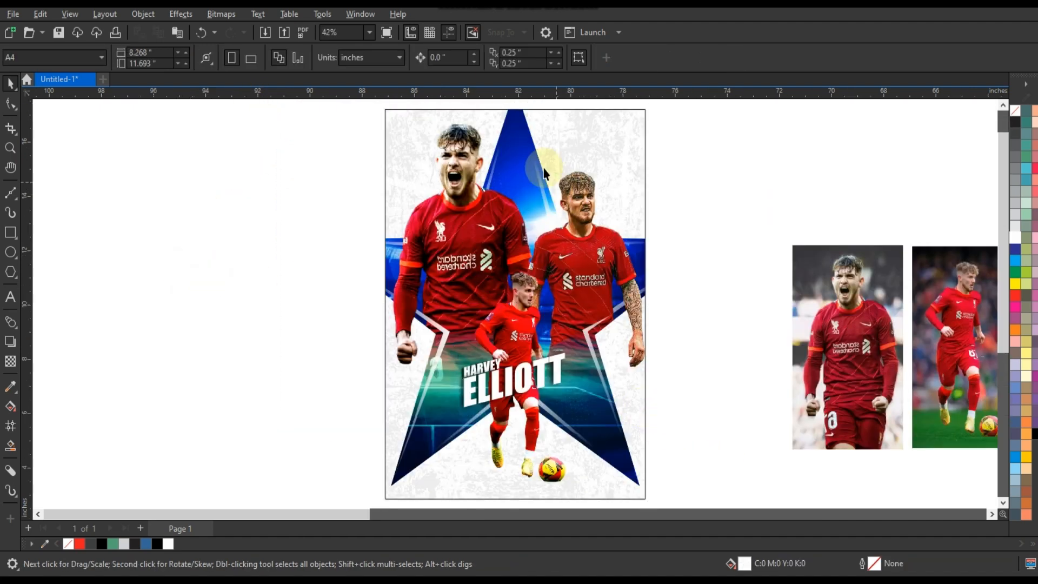
Open the poster rectangle's PowerClip contents for editing, and open the nested star's PowerClip contents
right_click(517, 118)
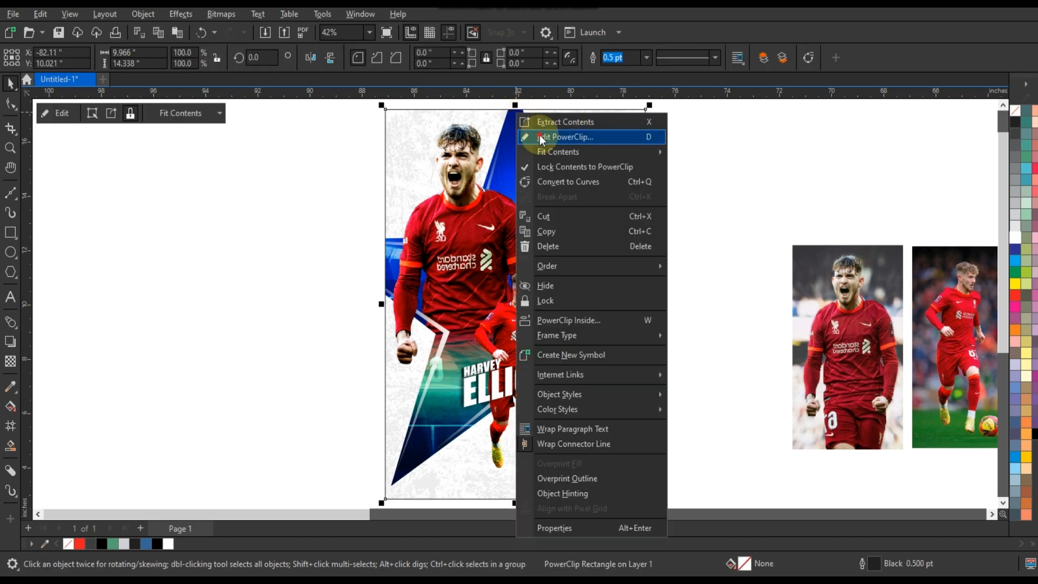
left_click(540, 135)
right_click(518, 109)
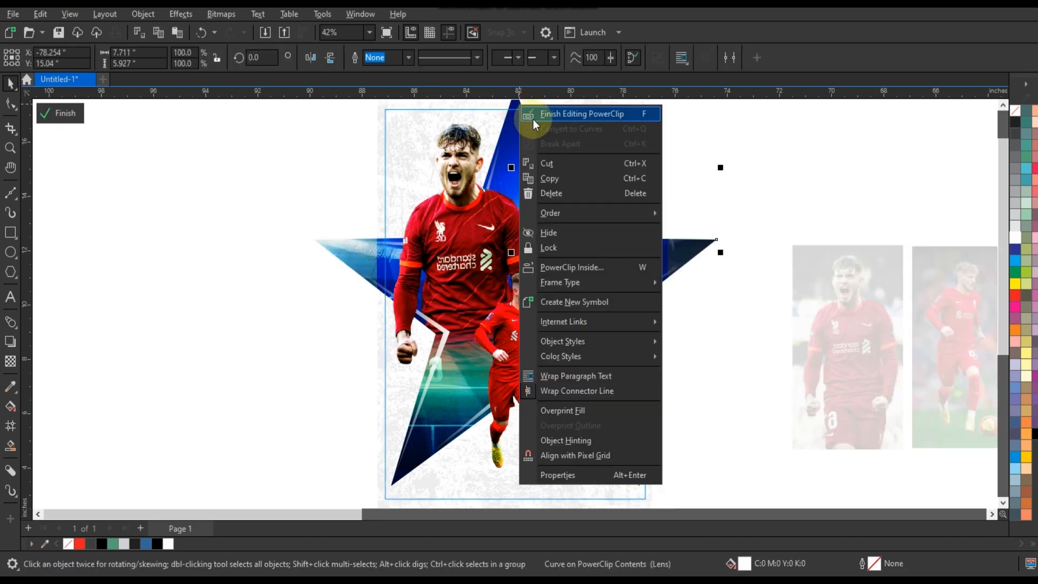
left_click(735, 141)
right_click(712, 242)
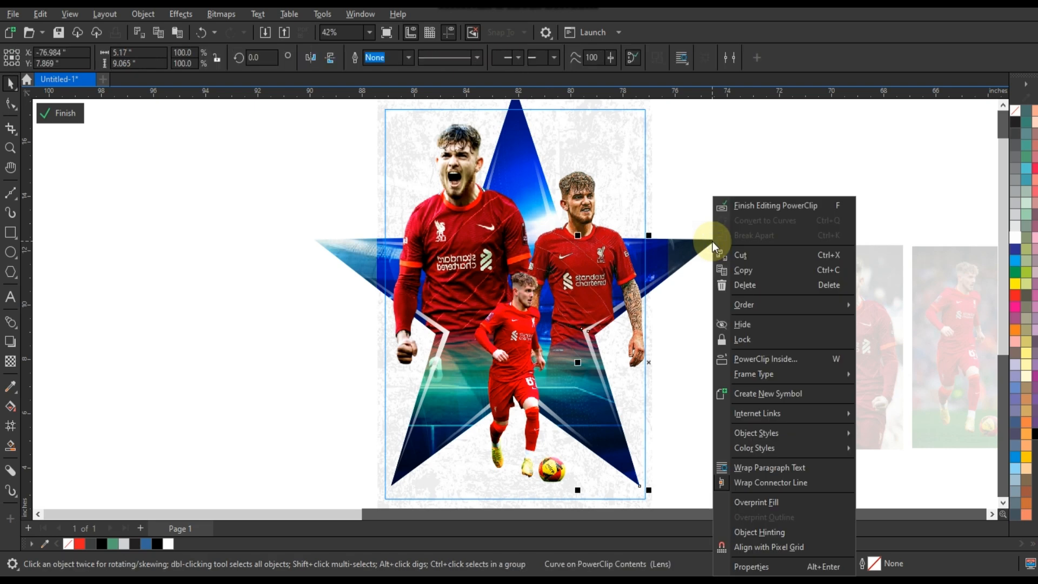
left_click(341, 249)
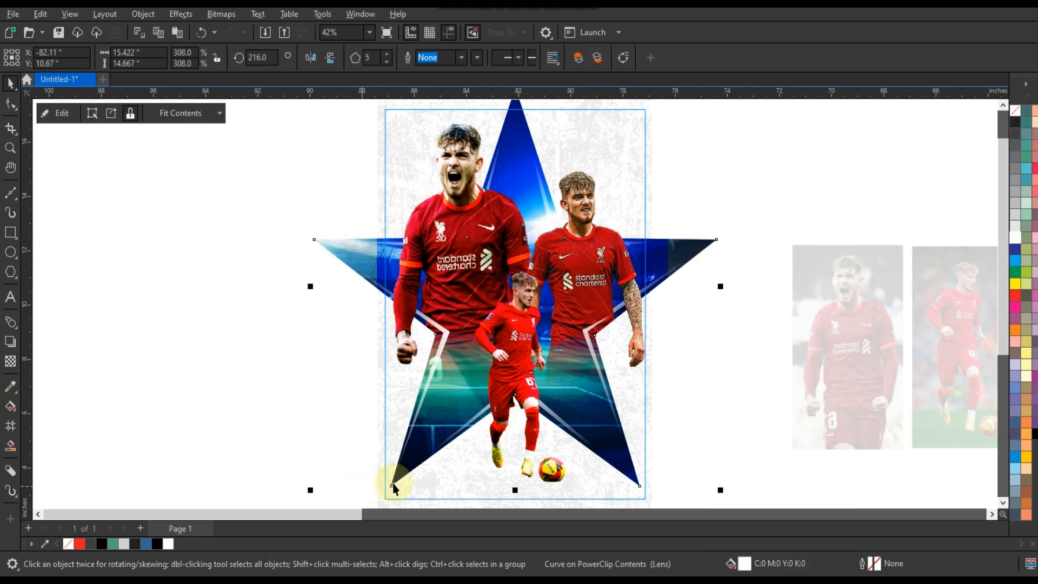
right_click(393, 479)
left_click(784, 294)
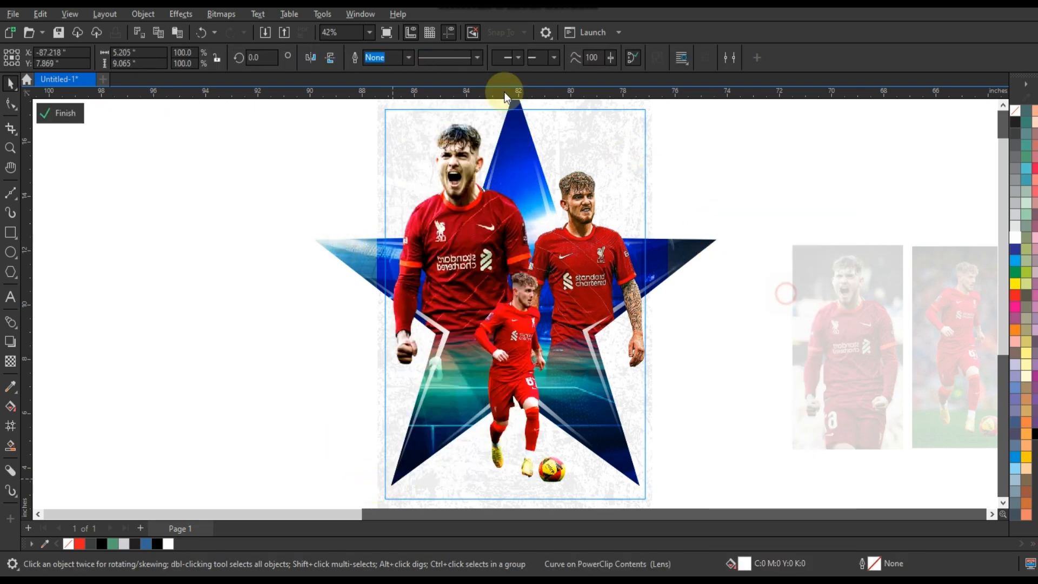
right_click(517, 103)
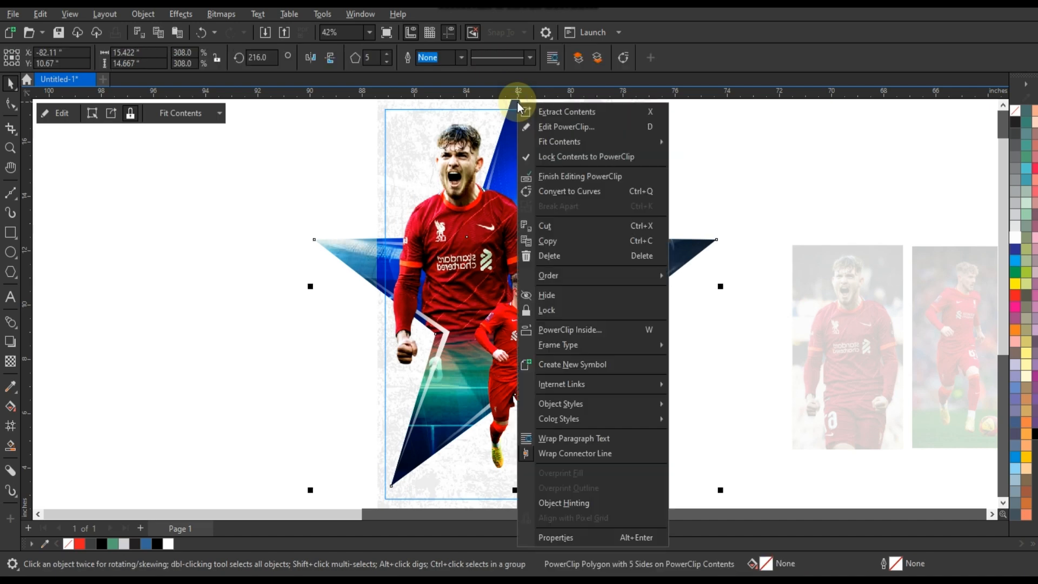
left_click(543, 126)
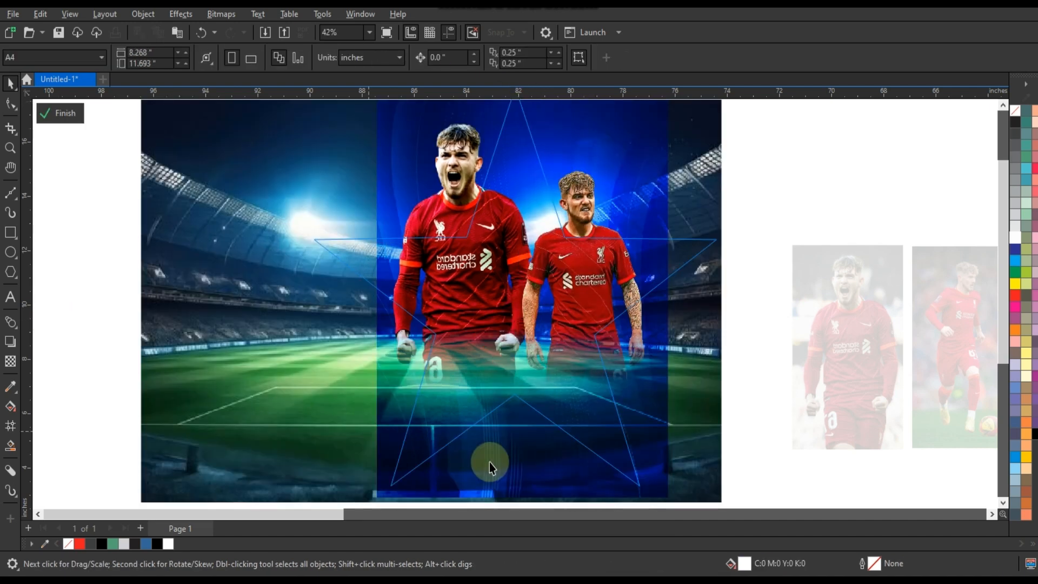
Draw a rectangle about 11.92 by 7.45 inches over the lower star contents and fill it with the sampled dark blue #011574
left_click(11, 232)
left_click_drag(347, 291, 665, 477)
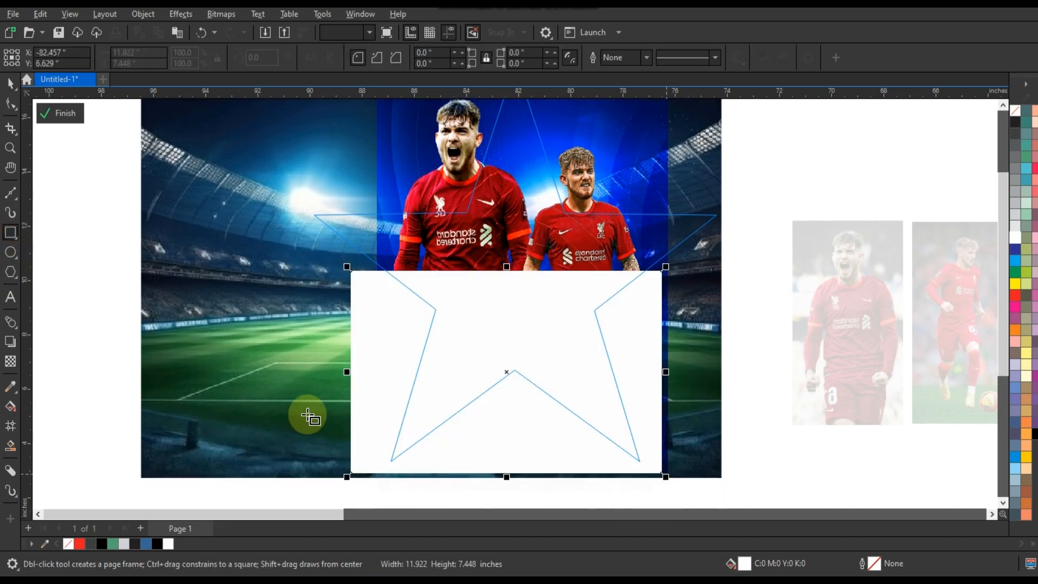
left_click(11, 387)
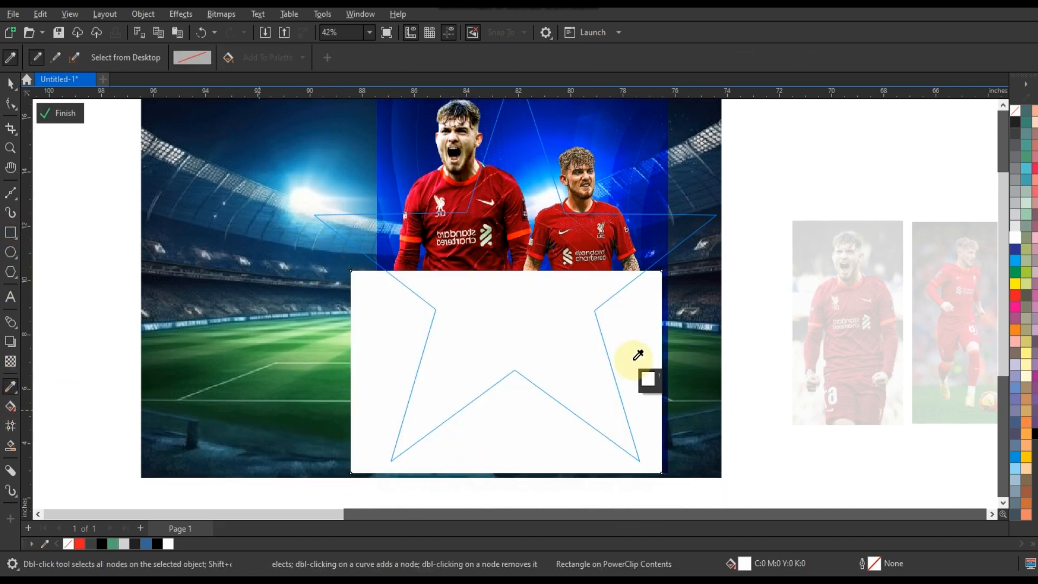
left_click(664, 135)
left_click(564, 365)
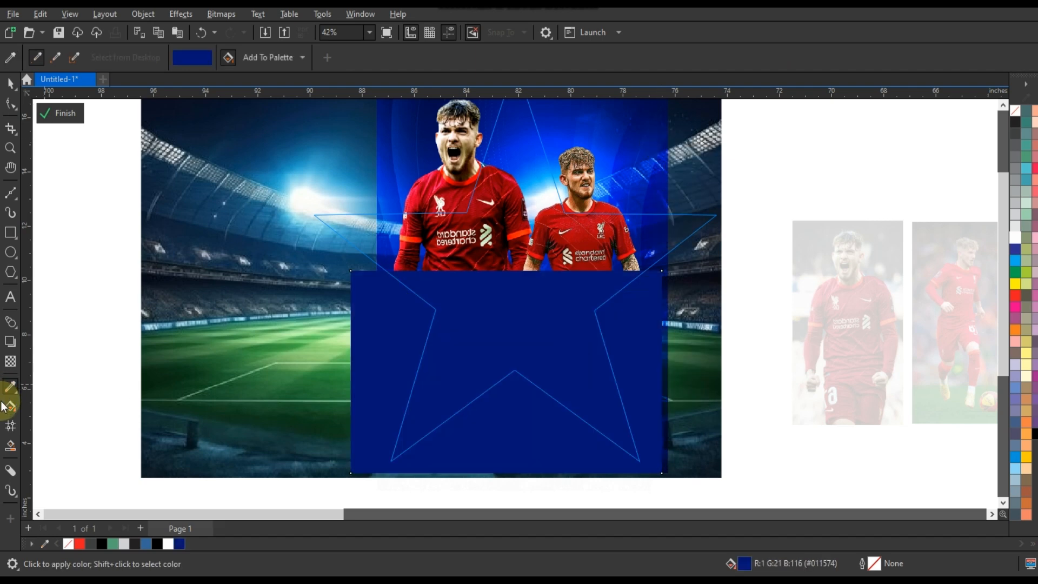
Fade the dark blue rectangle out toward its upper edge with a vertical linear transparency, and finish editing the star's contents
left_click(10, 361)
left_click_drag(500, 397, 510, 287)
left_click_drag(501, 398, 510, 408)
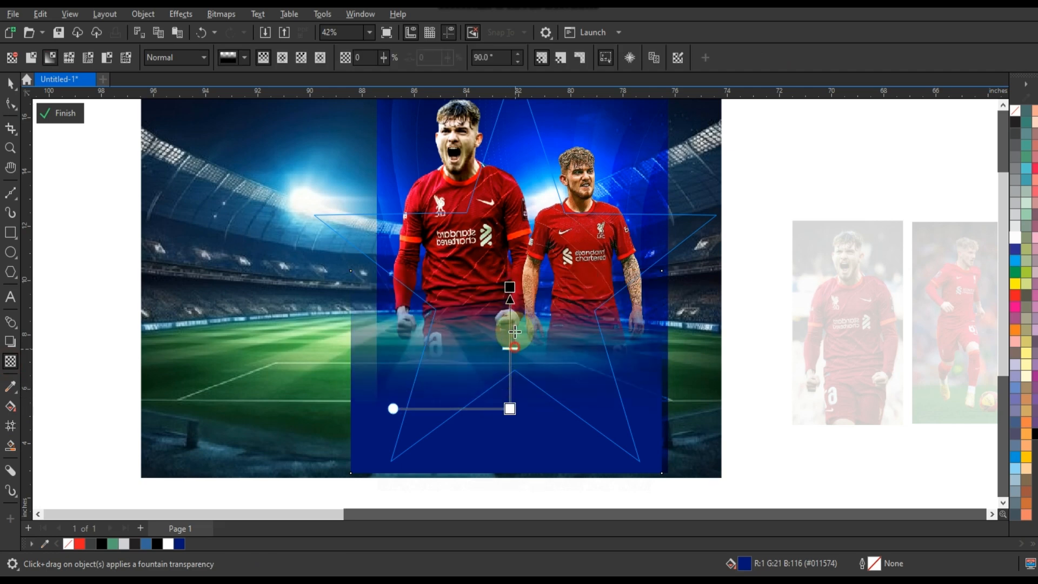
left_click_drag(510, 288, 509, 266)
left_click(510, 409)
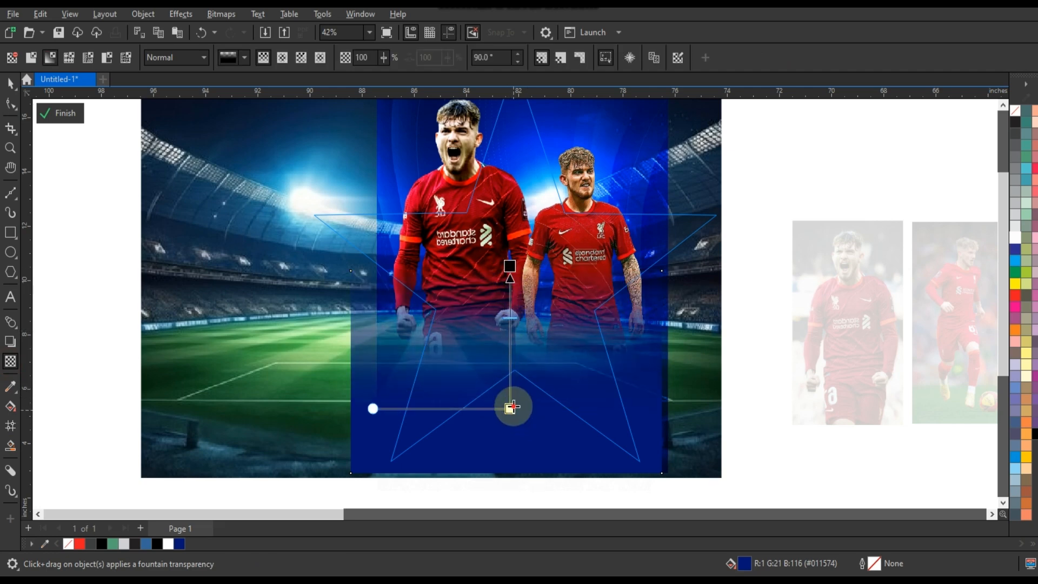
left_click(12, 84)
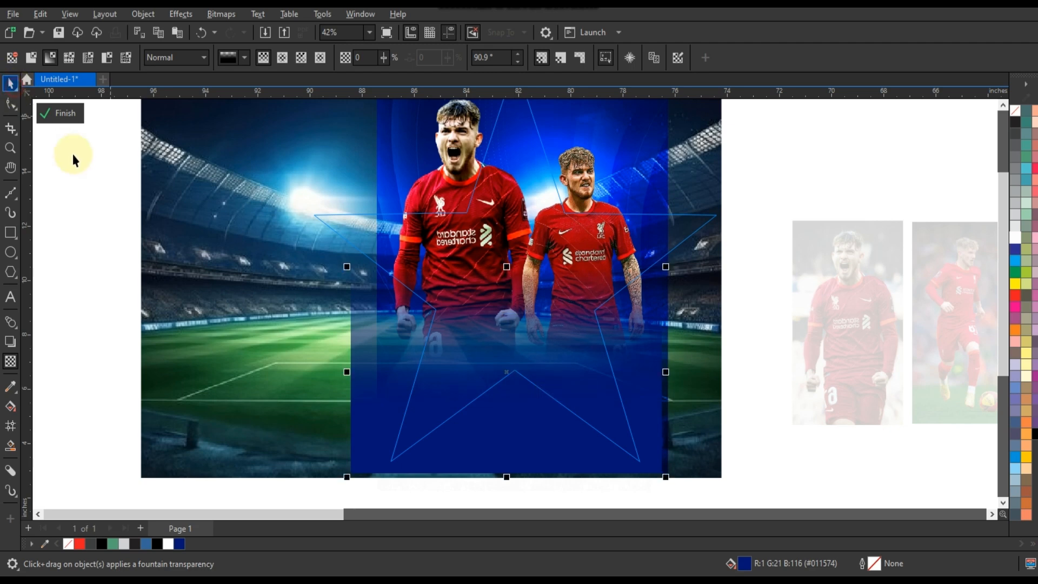
left_click(65, 120)
left_click(101, 226)
left_click(173, 338)
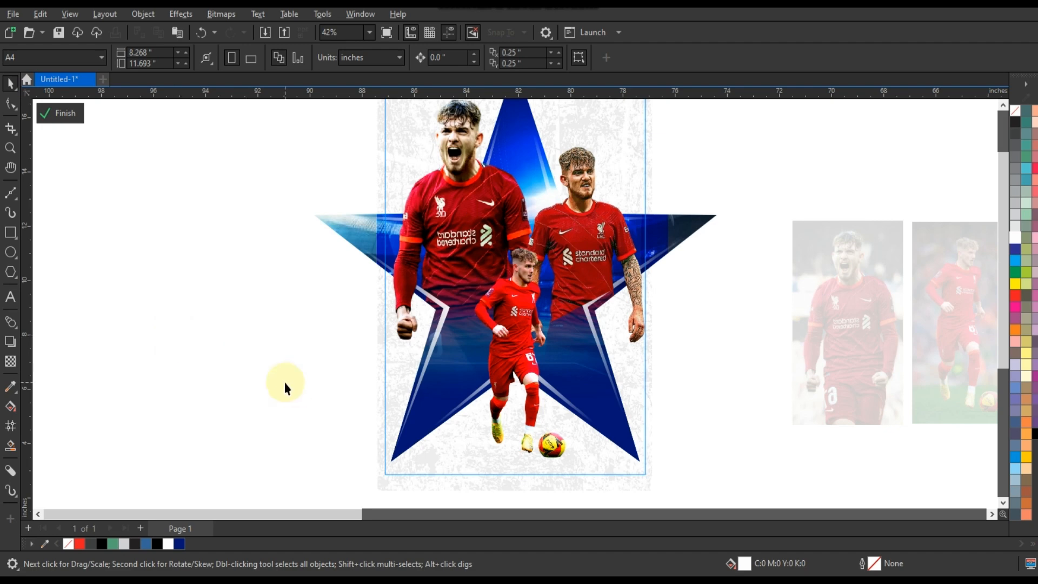
Draw a flat ellipse about 3.24 by 0.78 inches under the running player's feet and fill it black
left_click(11, 148)
left_click_drag(343, 352, 712, 476)
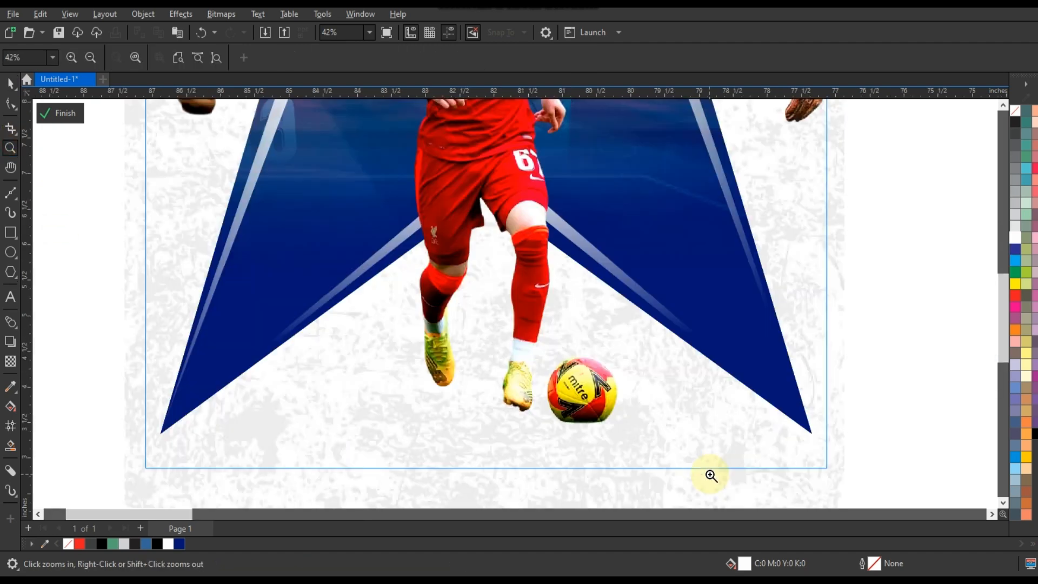
left_click(10, 255)
left_click_drag(400, 377, 620, 433)
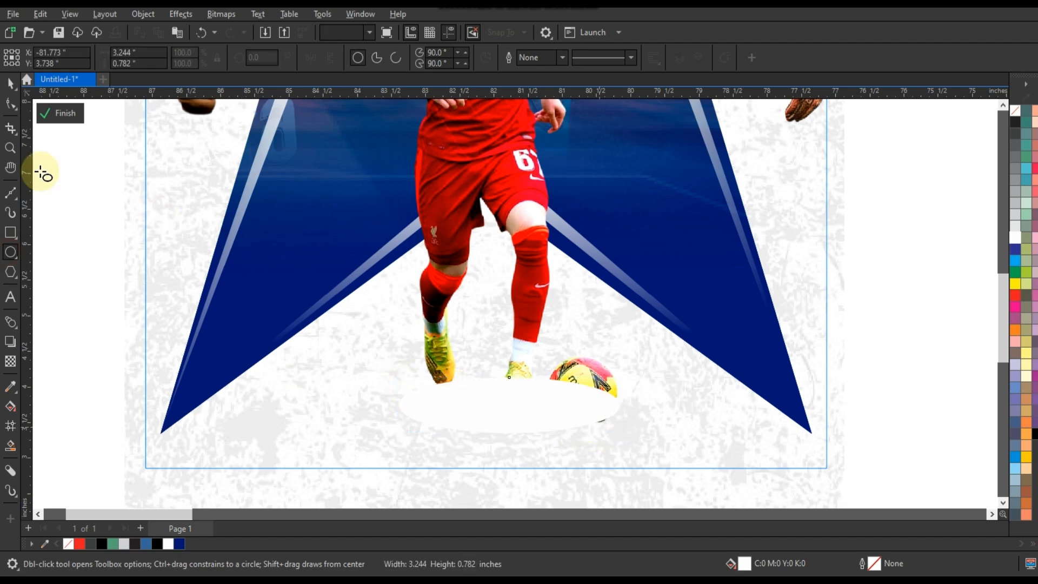
left_click(10, 84)
left_click(1034, 434)
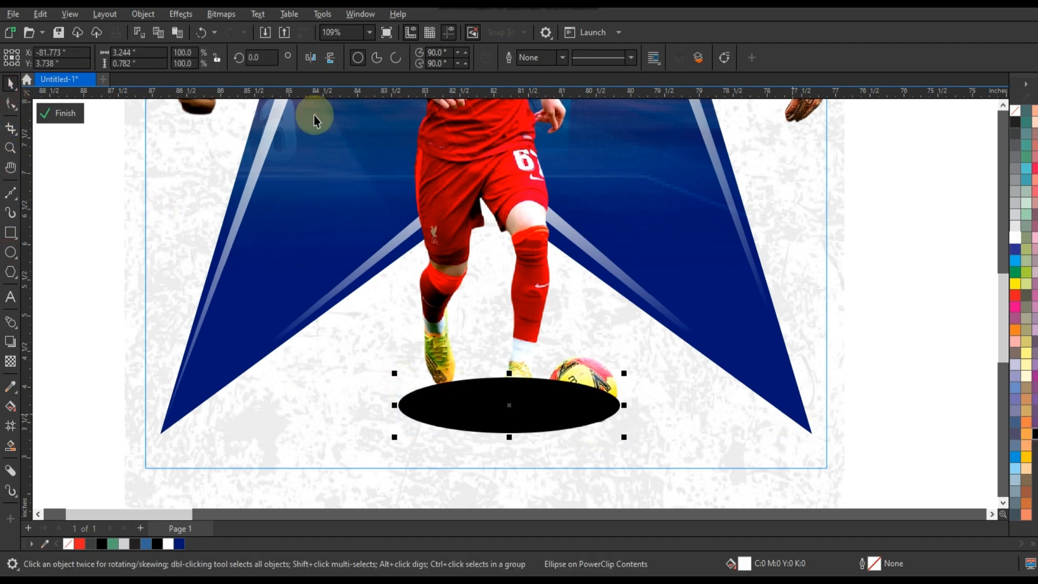
Apply a Gaussian Blur with a radius of 78.1 pixels to the black ellipse
left_click(220, 15)
mouse_move(190, 16)
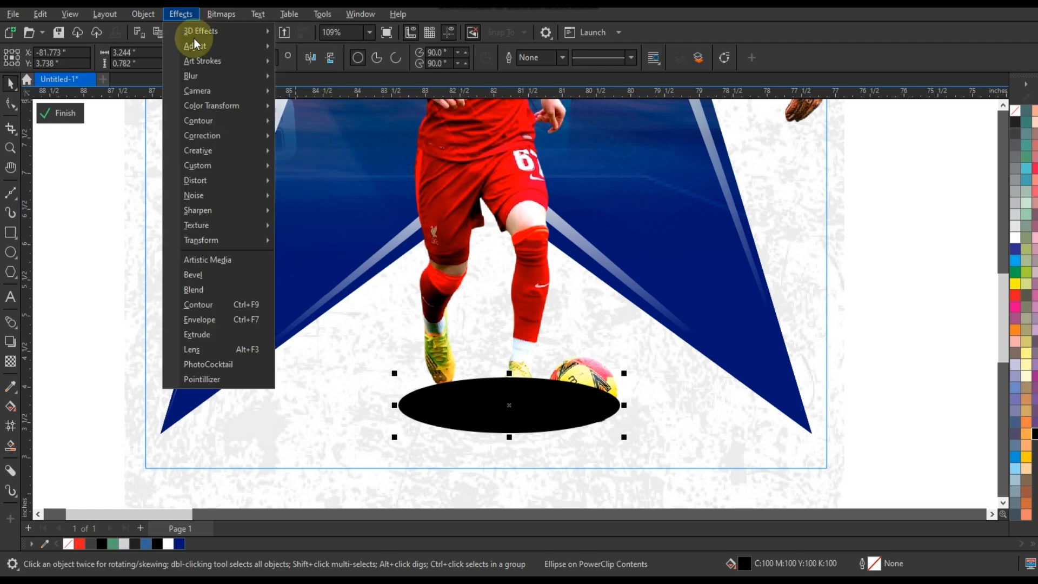
mouse_move(196, 77)
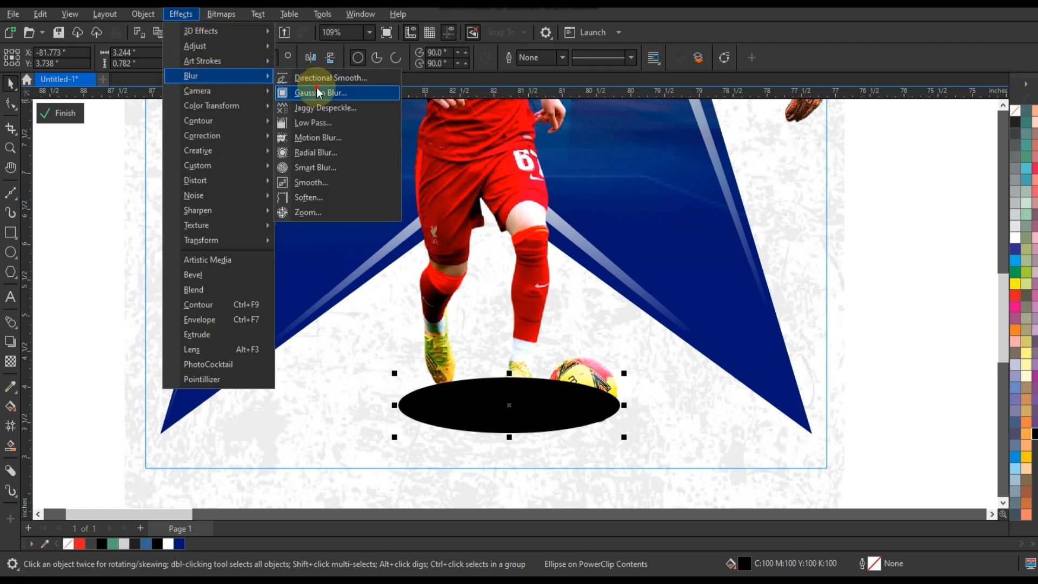
left_click(319, 93)
left_click(478, 271)
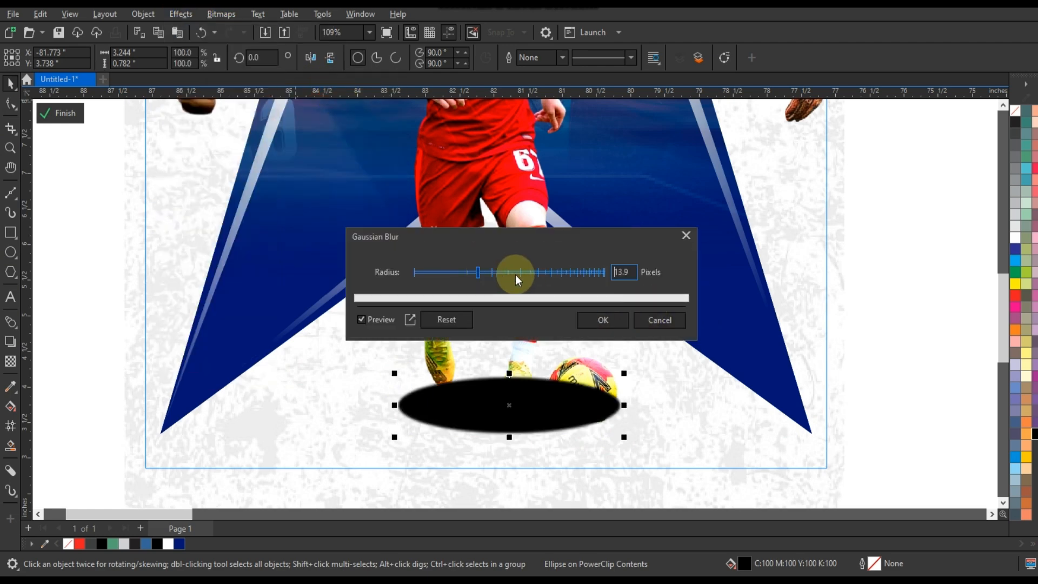
left_click_drag(515, 275, 551, 273)
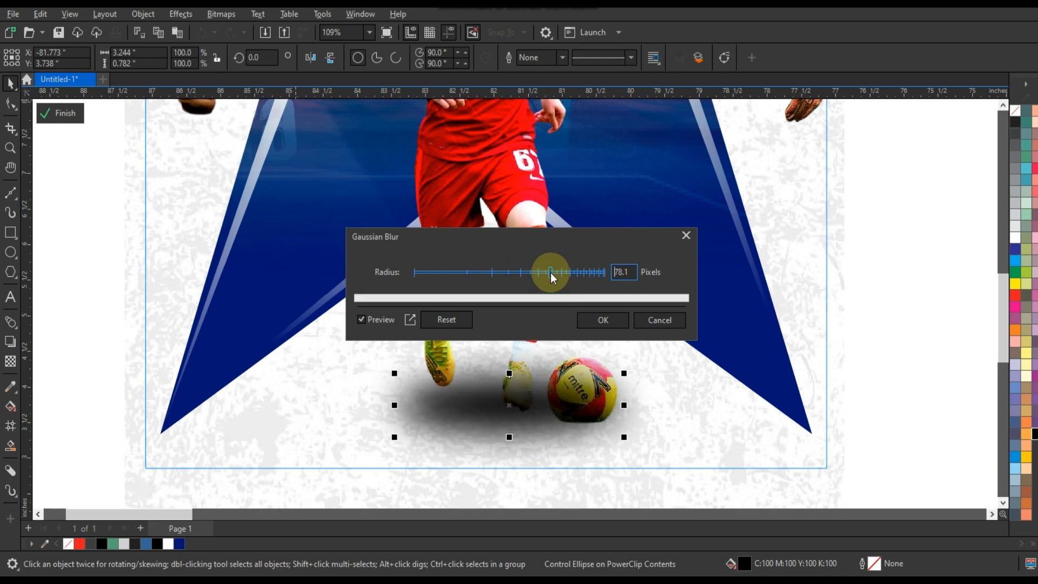
left_click(603, 320)
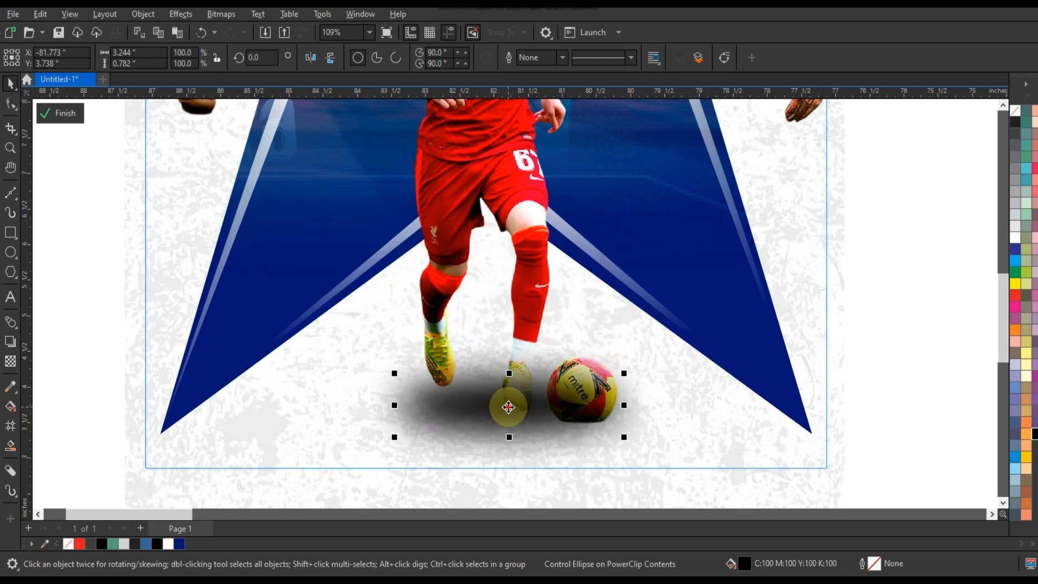
Shift the blurred ellipse slightly toward the lower left and convert it to a bitmap
left_click_drag(509, 407, 501, 410)
left_click(219, 14)
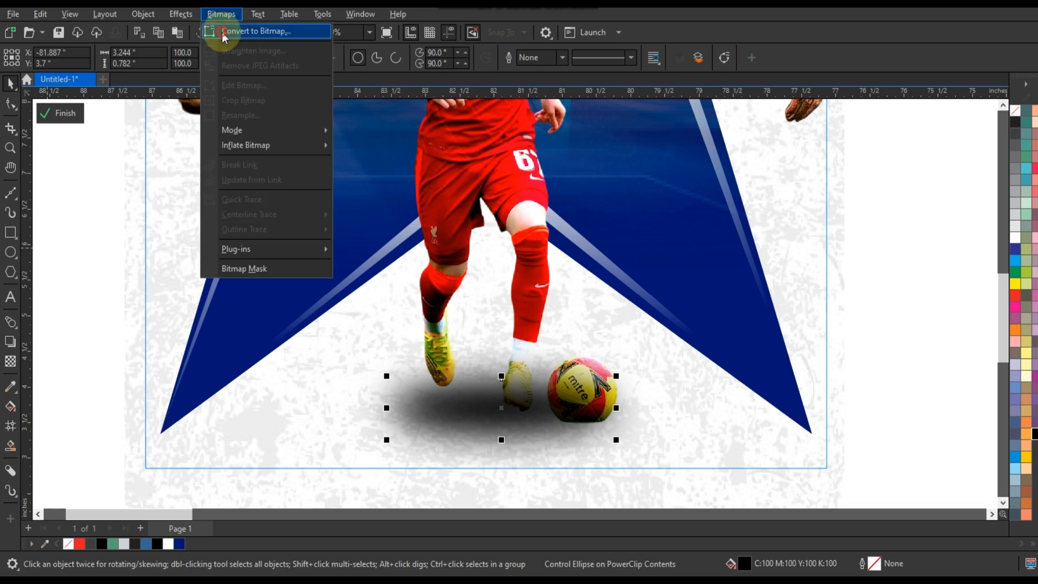
left_click(223, 34)
left_click(537, 364)
Give the ground shadow bitmap a uniform transparency of 43
left_click(11, 361)
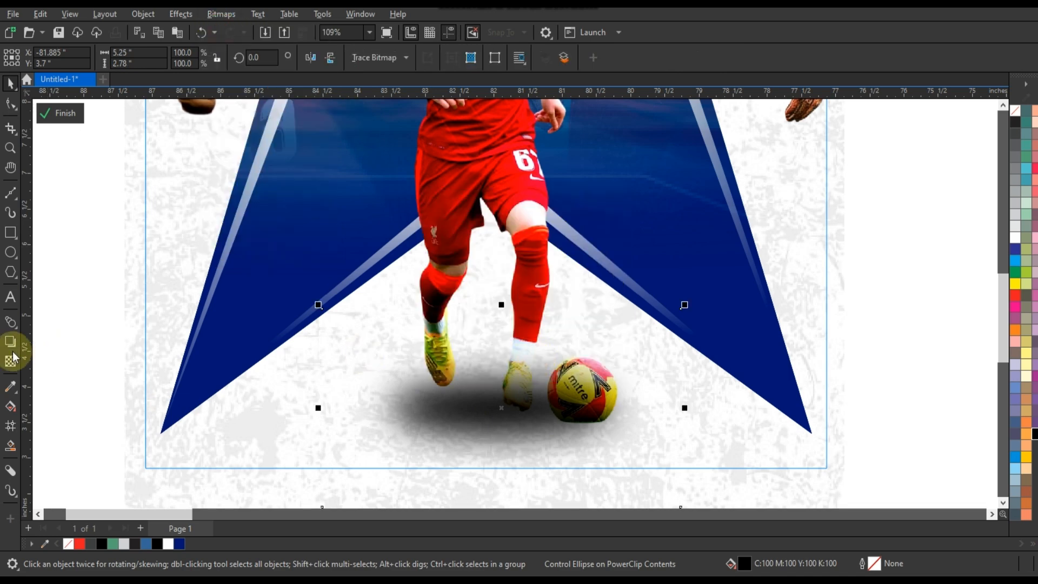
left_click(510, 417)
left_click_drag(490, 296, 487, 298)
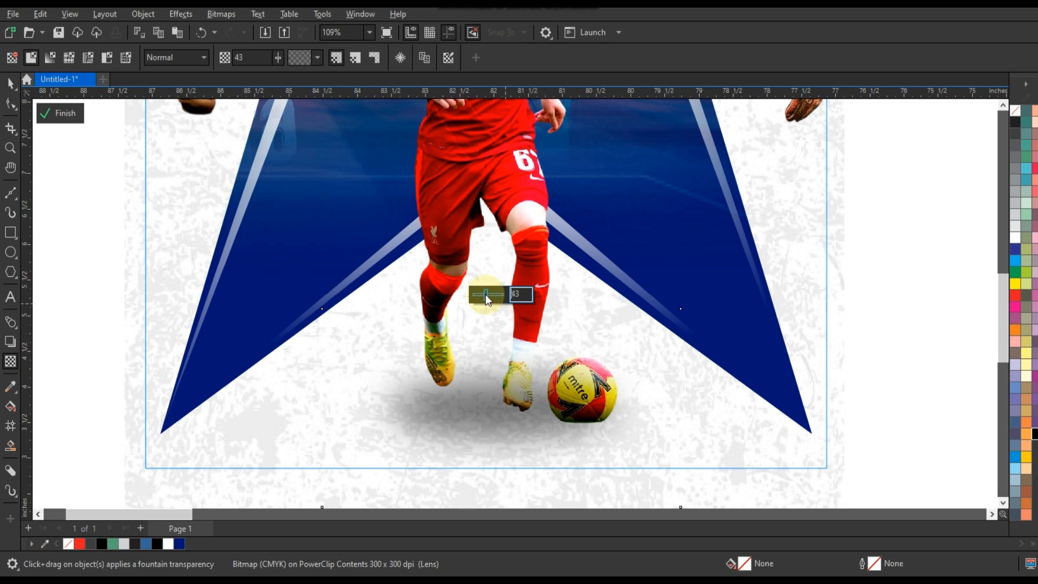
left_click(10, 83)
Scale the ground shadow down to 87.9% and reposition it under the player's feet and the ball
scroll(325, 320, "down", 2)
scroll(324, 320, "down", 1)
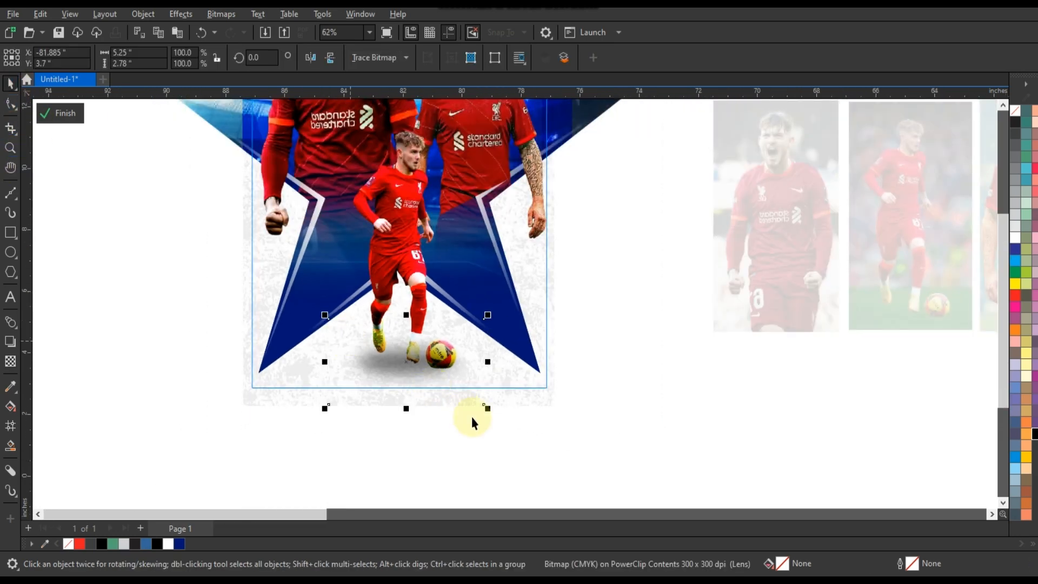
left_click_drag(489, 409, 468, 397)
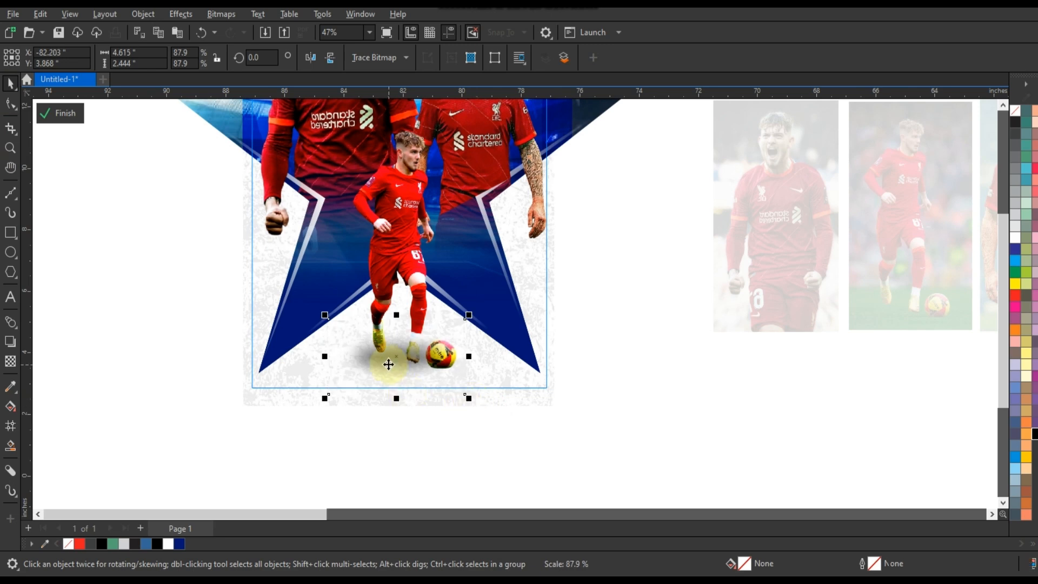
left_click_drag(388, 359, 393, 361)
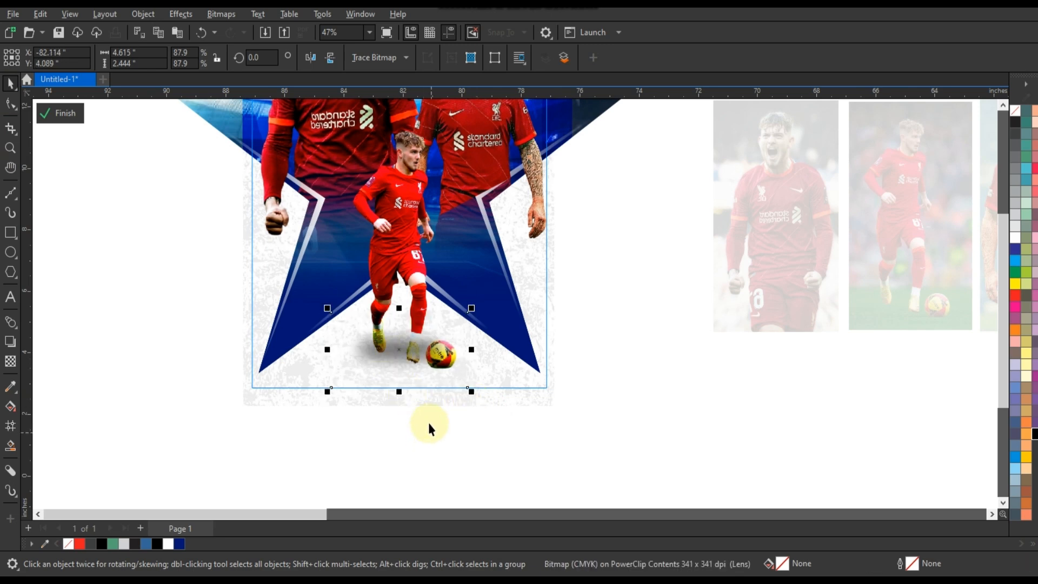
Bring the running player in front of the ground shadow and finish editing the poster's PowerClip contents
left_click(405, 244)
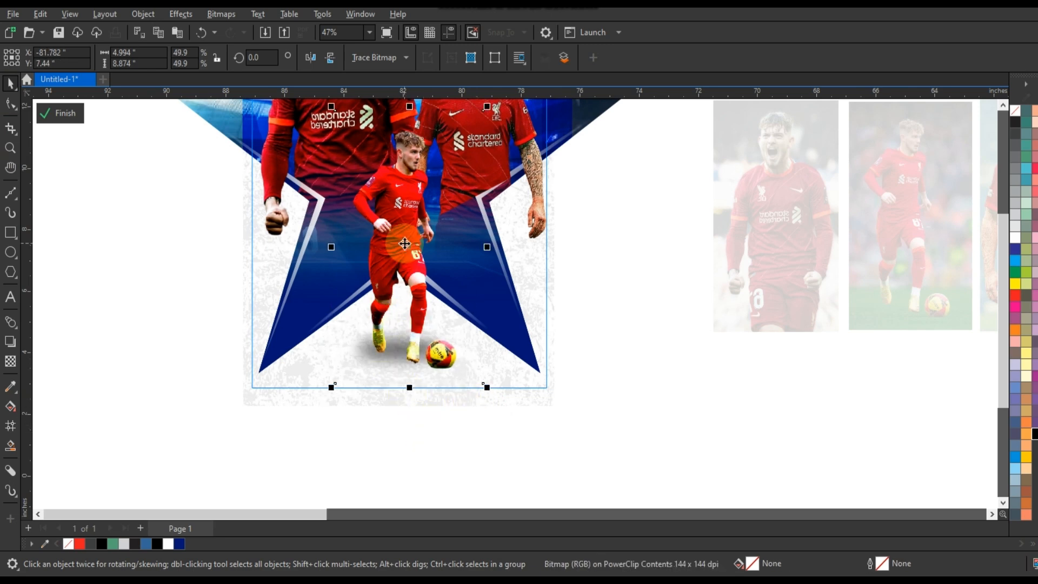
left_click(520, 421)
scroll(566, 427, "down", 2)
left_click_drag(589, 429, 399, 175)
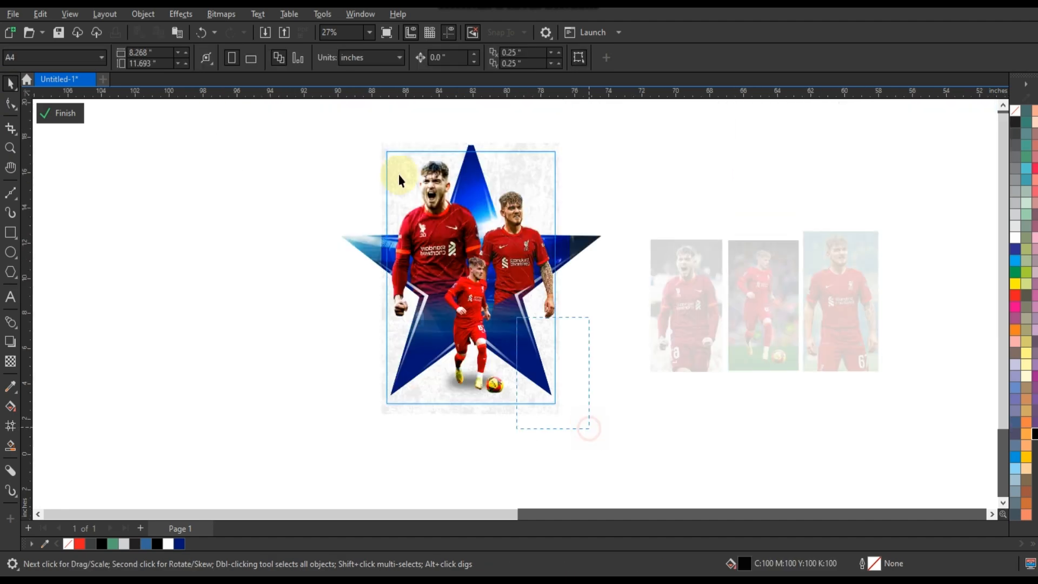
left_click_drag(326, 112, 327, 111)
Place the orange sparks image over the poster at 208.9% scale and set its transparency merge mode to Screen
key("shift+F2")
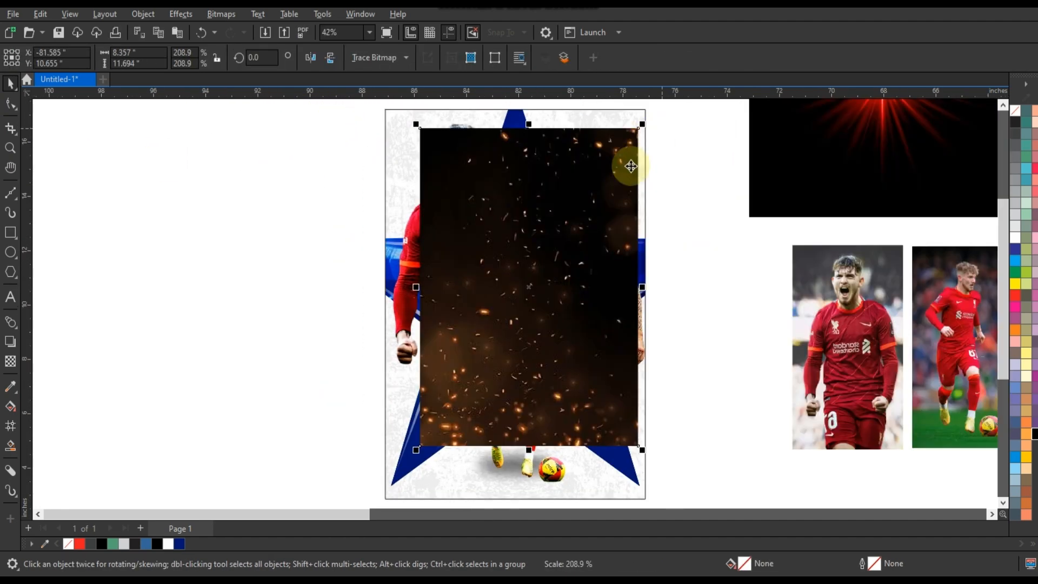
left_click(11, 361)
left_click(186, 58)
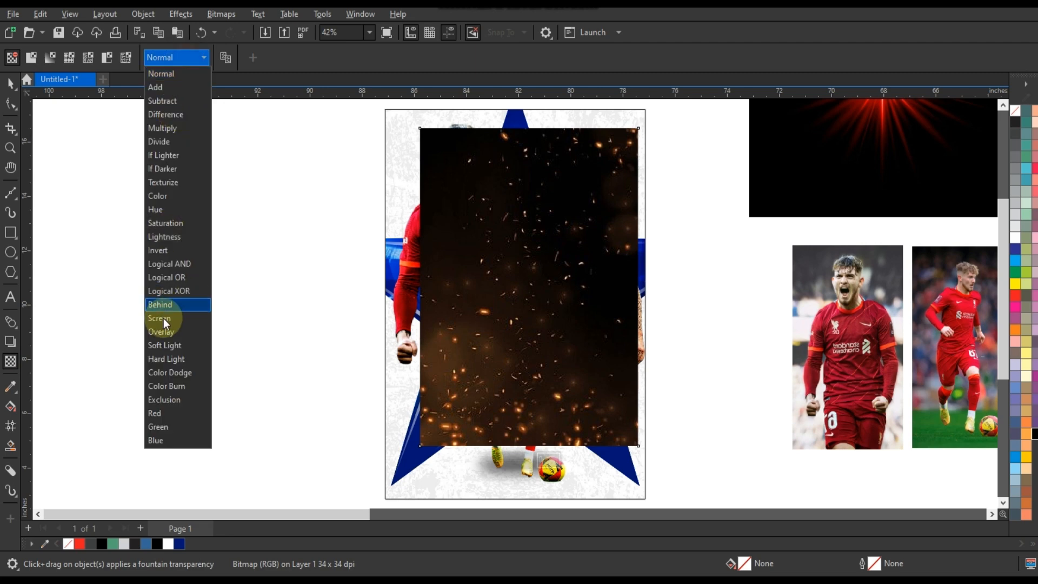
left_click(164, 321)
scroll(201, 324, "down", 1)
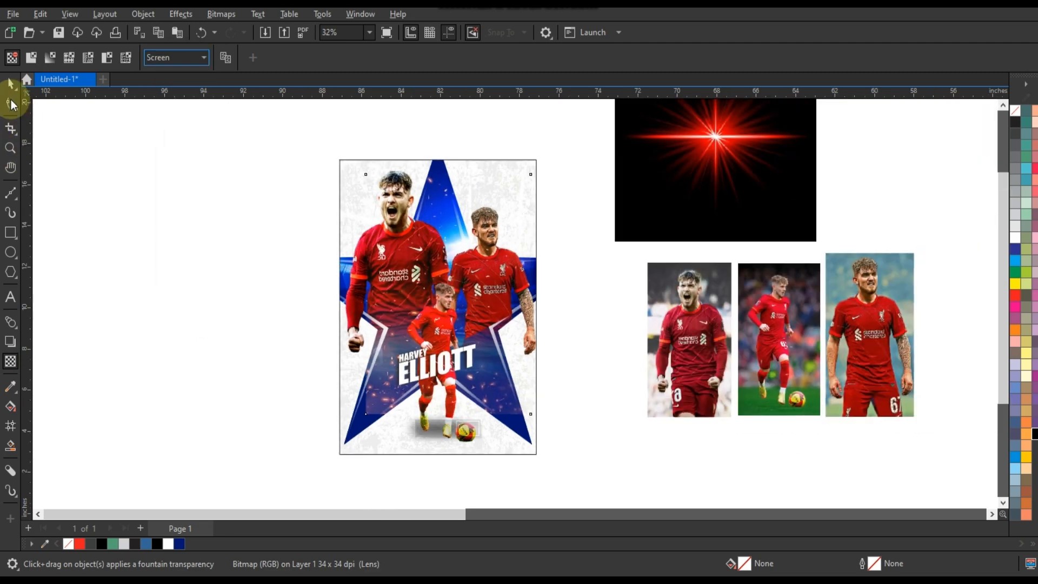
Enlarge the sparks overlay to 273.9% and position it to cover the whole poster
left_click(10, 83)
mouse_move(538, 169)
left_mouse_down()
mouse_move(584, 128)
mouse_move(531, 164)
mouse_move(552, 137)
mouse_move(532, 177)
left_mouse_up()
key("shift+F2")
Try mirroring the sparks overlay horizontally and vertically, and deselect it
left_click(313, 57)
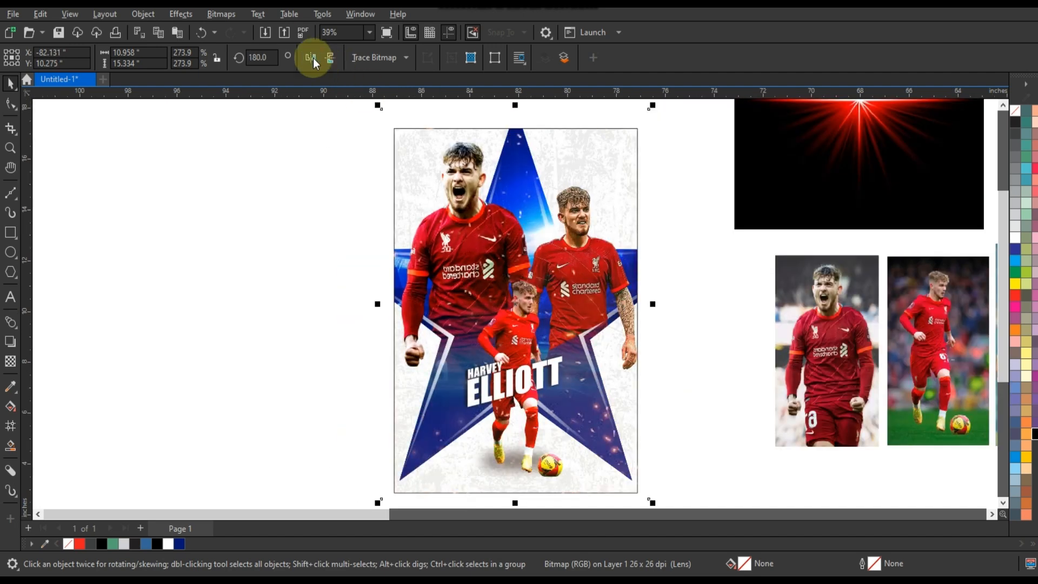
left_click(331, 58)
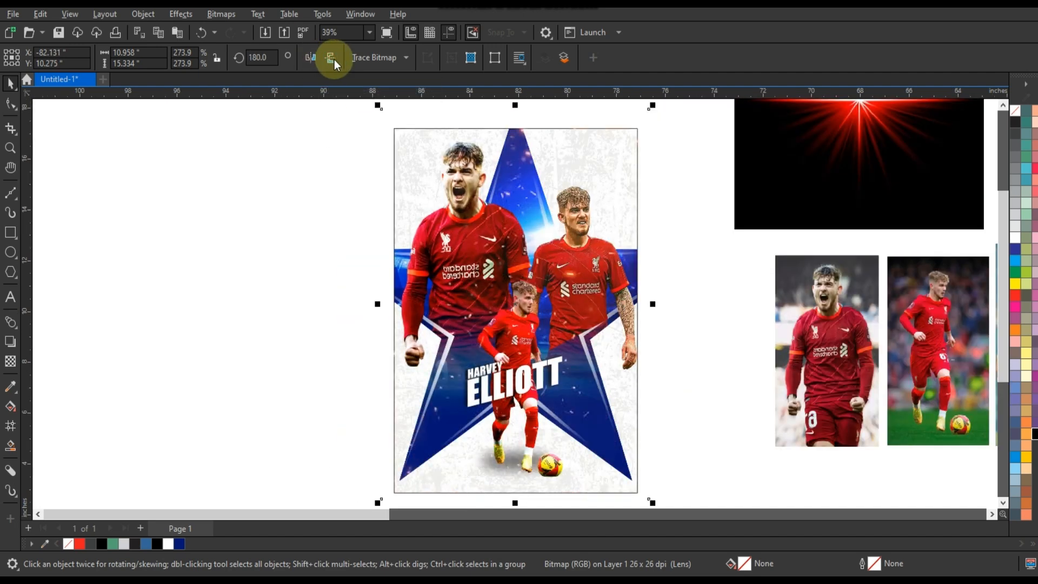
left_click(332, 59)
left_click(319, 60)
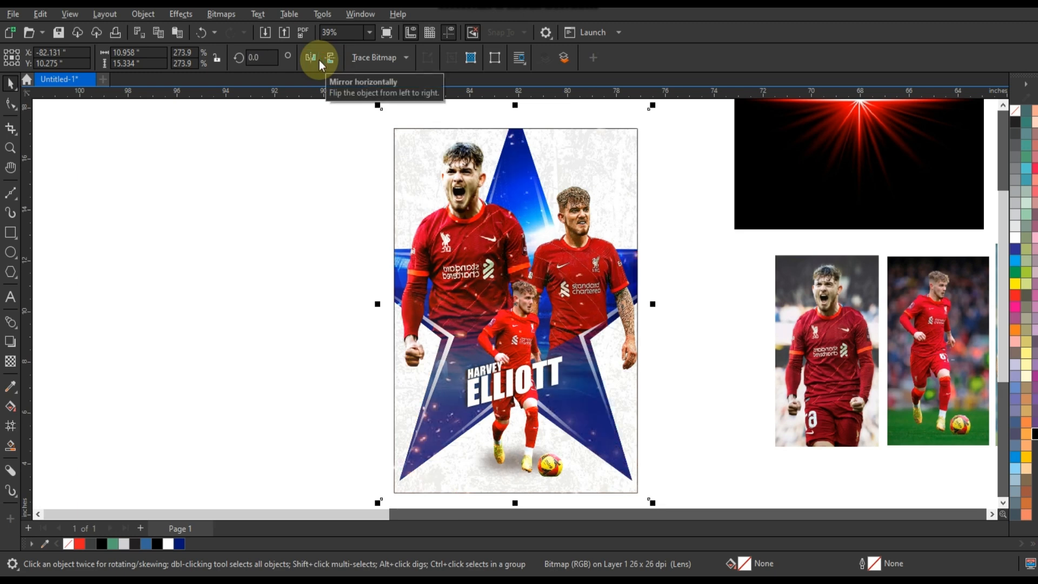
left_click(427, 125)
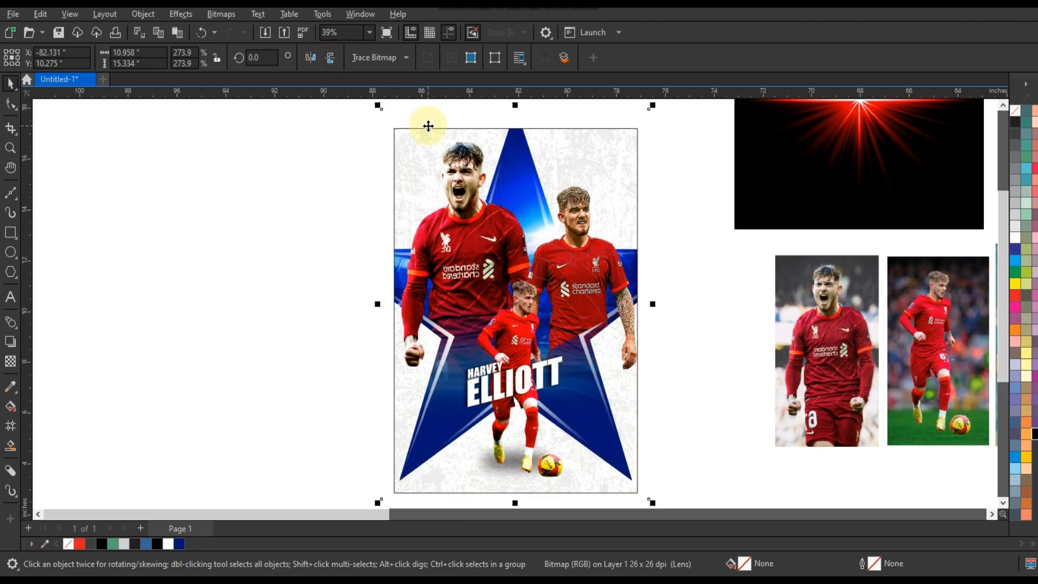
left_click(455, 137)
left_click(292, 221)
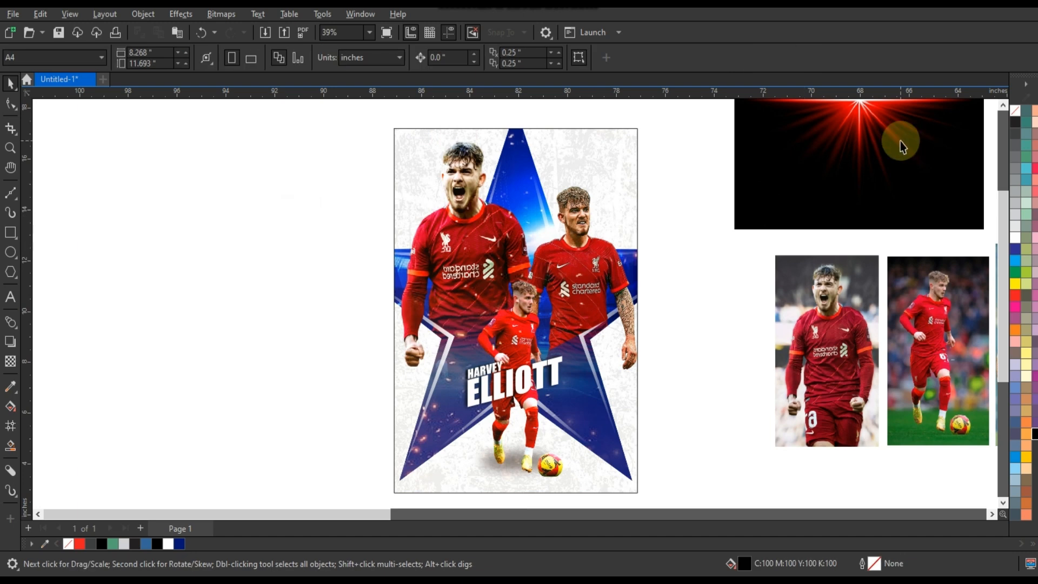
Move the red lens flare image over the name title and set its transparency merge mode to Screen
left_click_drag(901, 145, 565, 425)
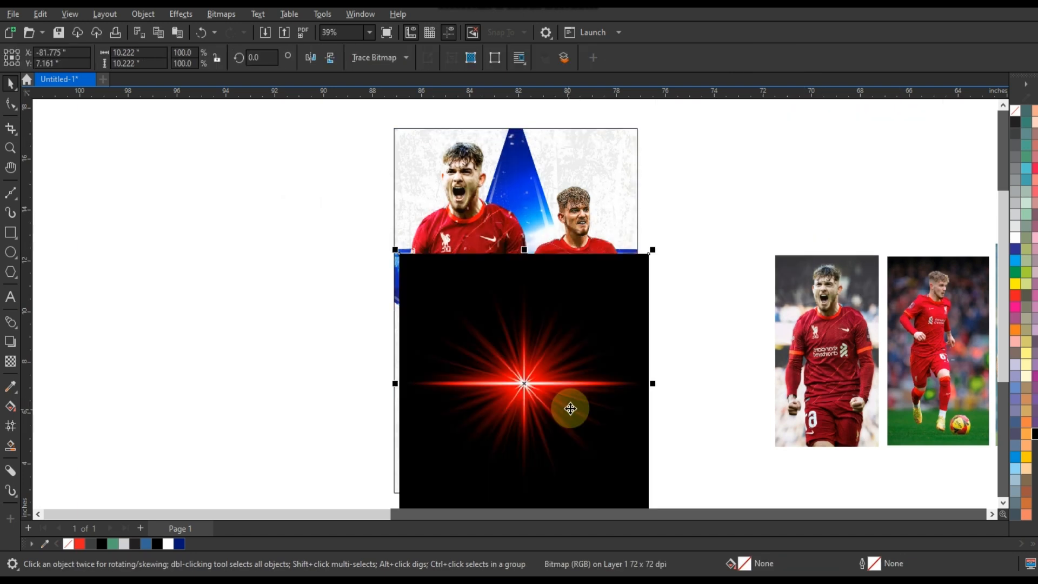
left_click(9, 363)
left_click(173, 57)
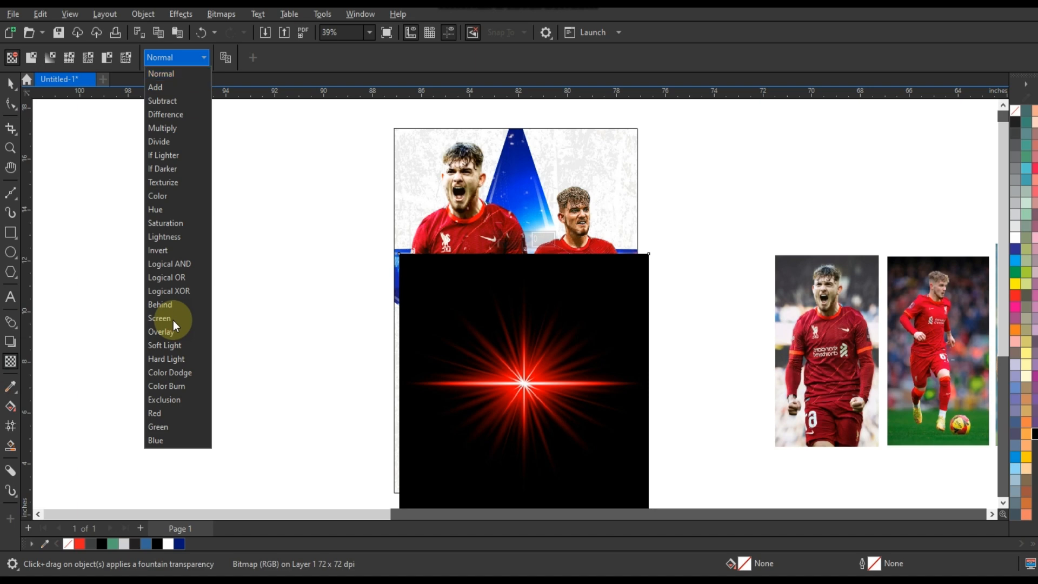
left_click(173, 321)
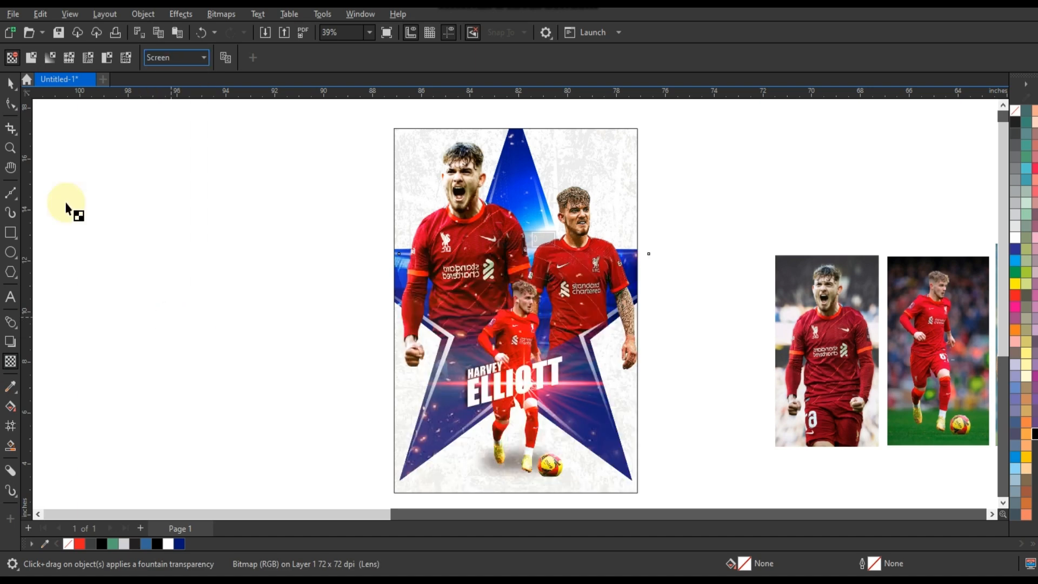
left_click(11, 85)
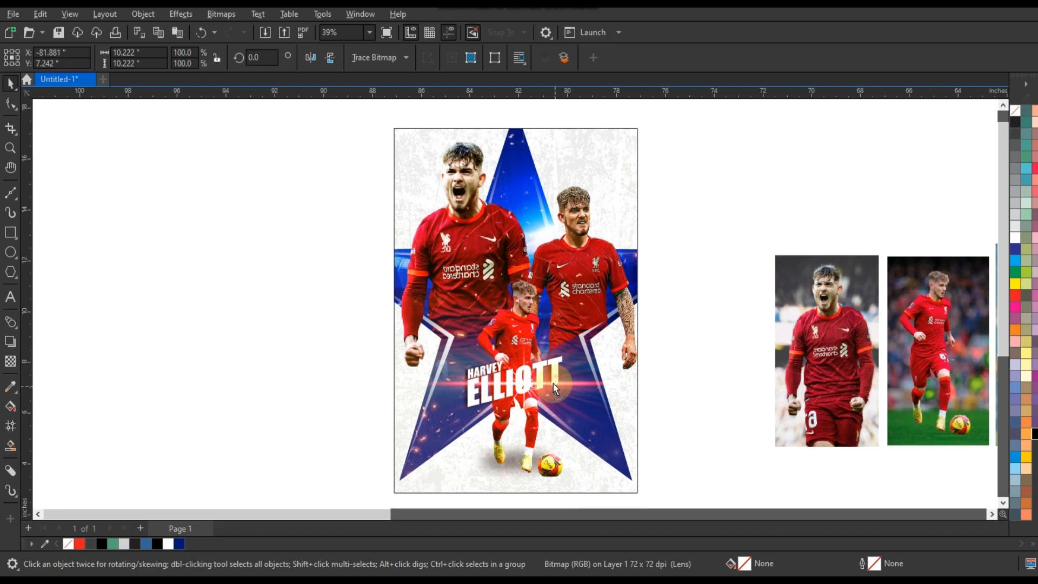
Scale the red lens flare down to 88.8%, centre it across the name title, and deselect it
key("Up")
left_click_drag(650, 247, 636, 261)
left_click_drag(558, 399, 554, 395)
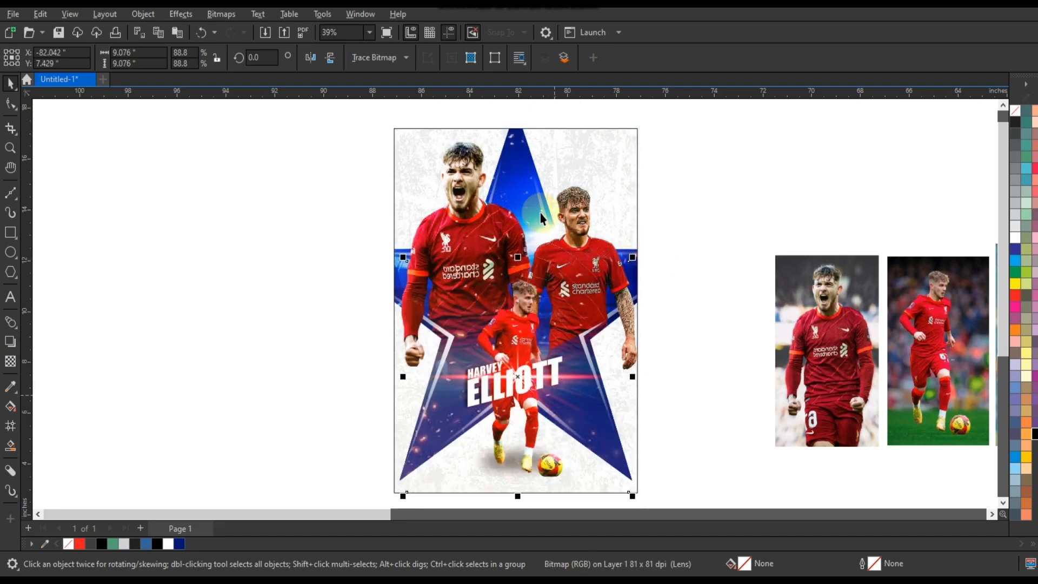
left_click(519, 153)
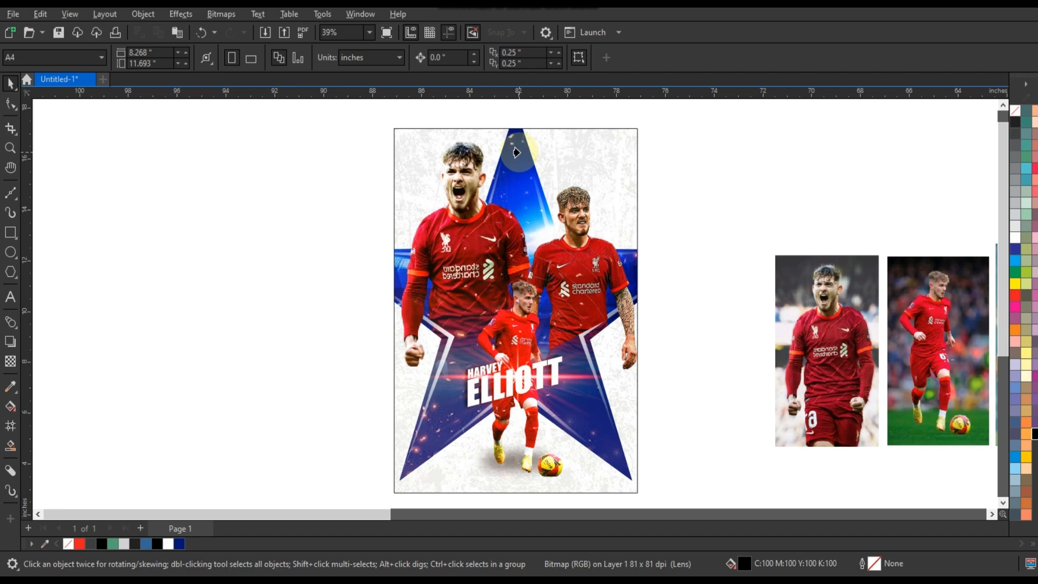
left_click(671, 301)
Delete the leftover source player photos beside the poster
scroll(576, 289, "down", 1)
left_click_drag(641, 222, 996, 427)
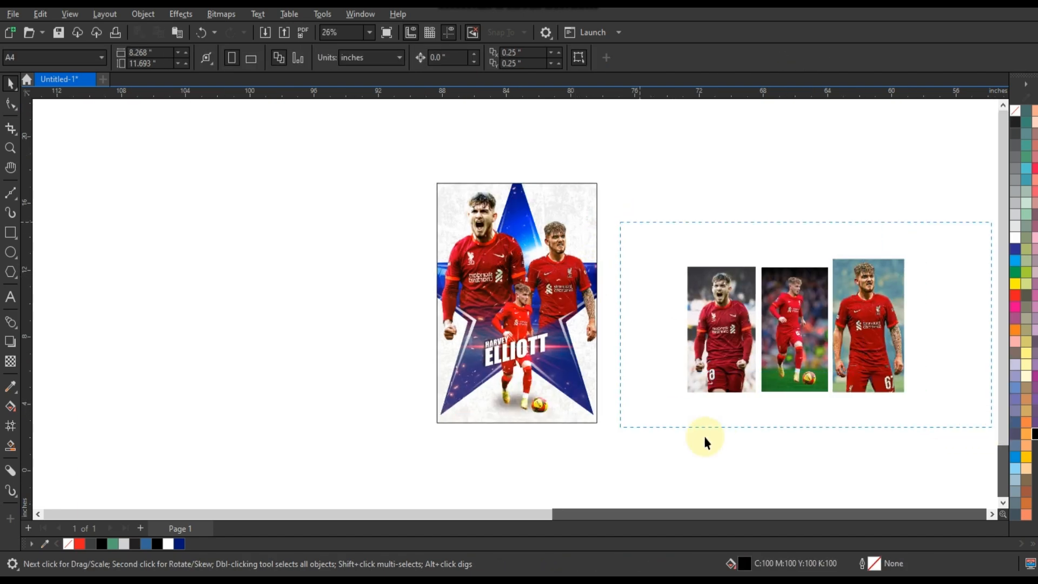
left_click_drag(642, 446, 408, 160)
left_click_drag(963, 433, 964, 433)
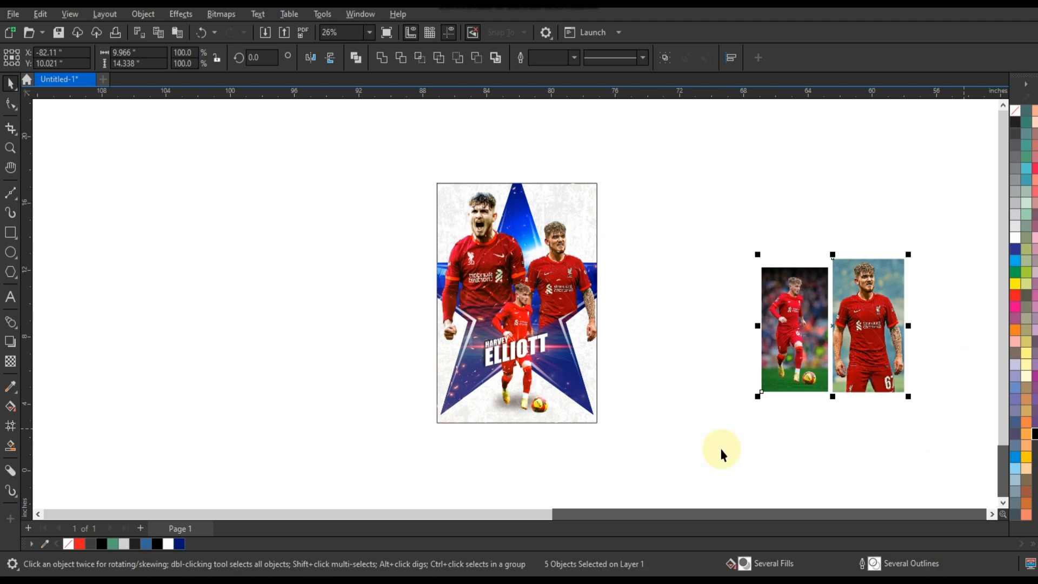
key("Delete")
Remove the outline from the poster's frame and deselect it
left_click(566, 222)
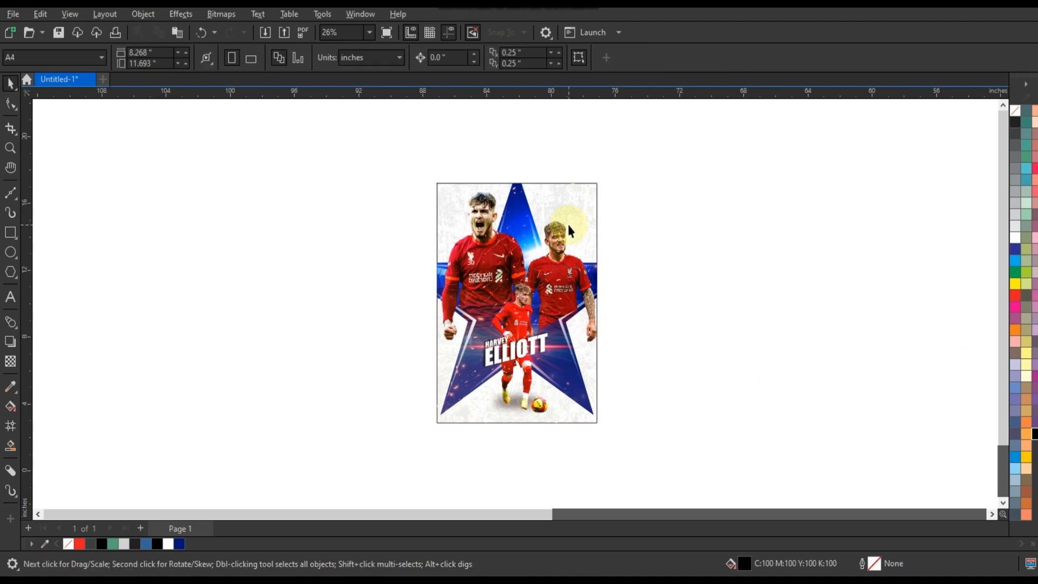
right_click(1016, 110)
left_click(1010, 115)
left_click(462, 430)
Fit the finished poster to the view and check it in full-screen preview
left_click_drag(704, 157, 402, 458)
key("shift+F2")
key("F9")
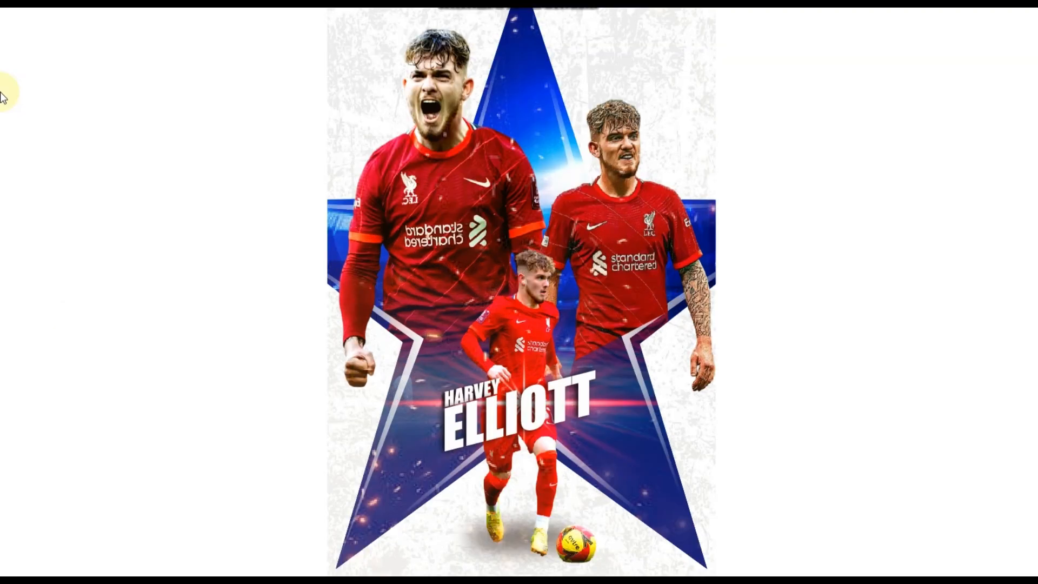